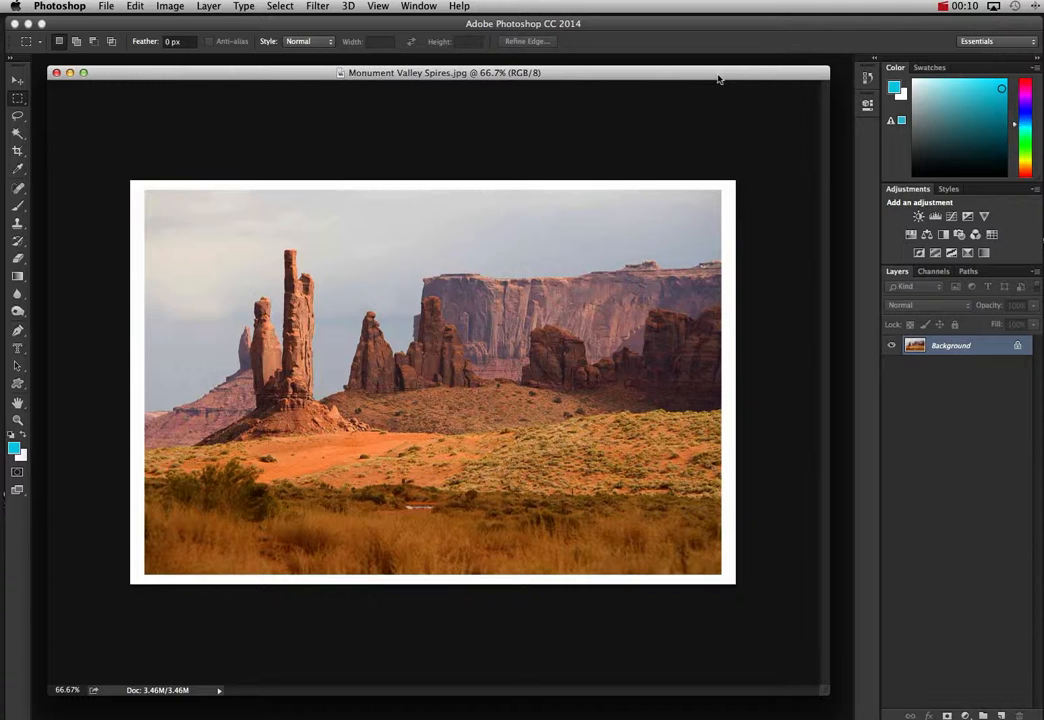
# Arrange the Monument Valley Spires.jpg and polaris-rzr-xp-1000-8885.jpg windows so the vehicle photo is in front with the landscape visible behind
pyautogui.moveTo(718, 78); pyautogui.dragTo(718, 73)
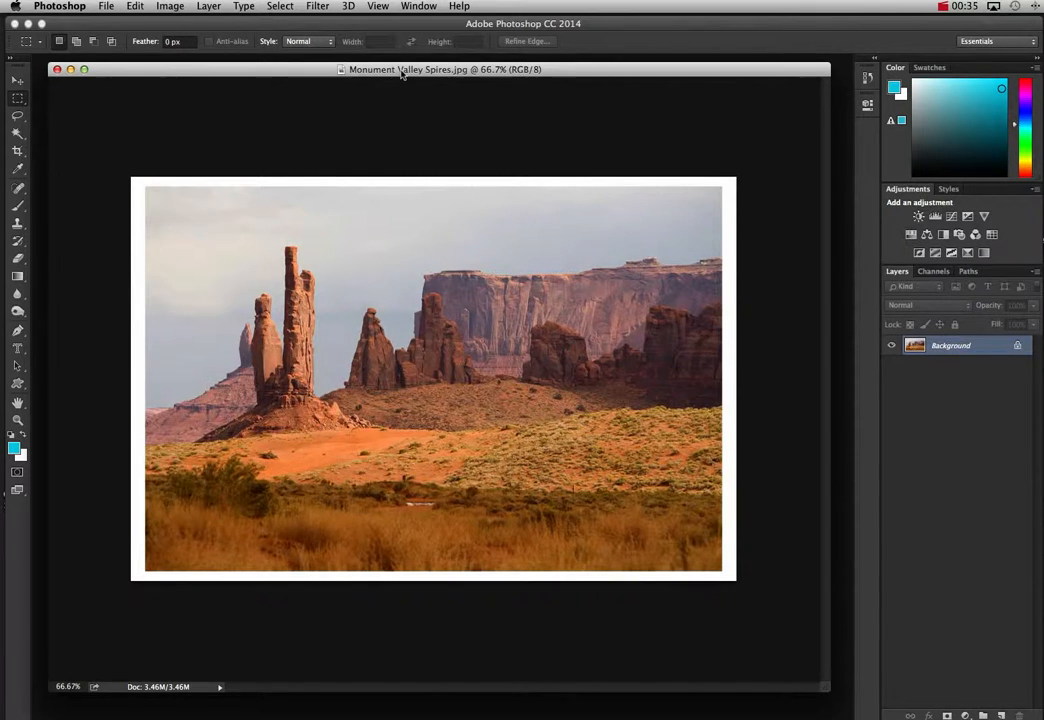
pyautogui.moveTo(402, 74); pyautogui.dragTo(404, 72)
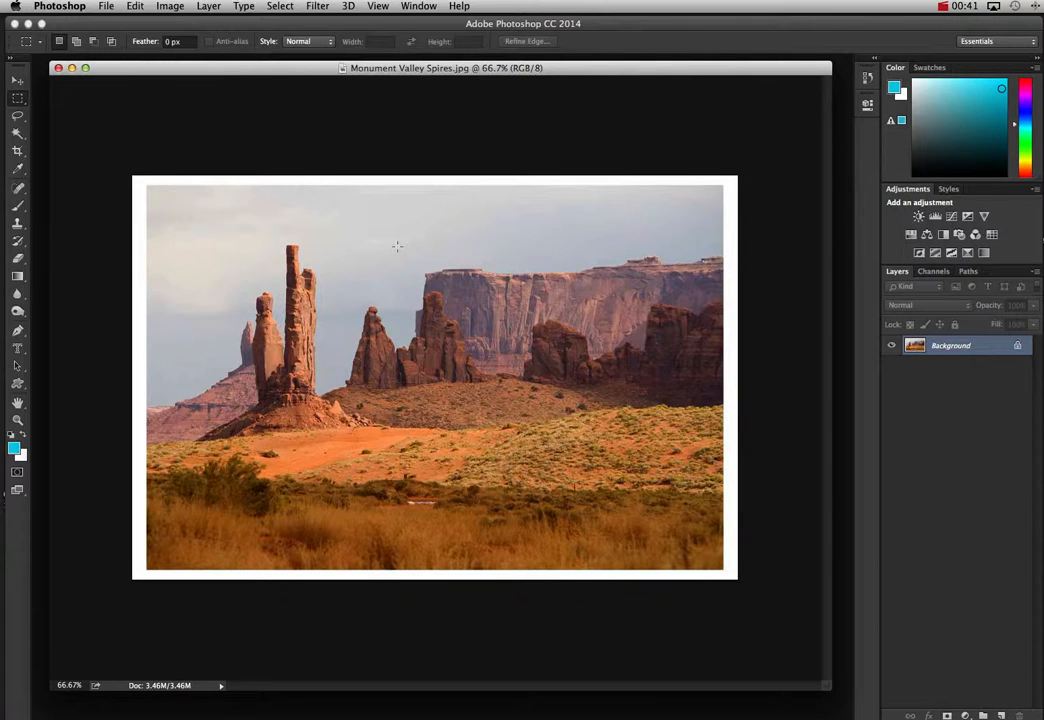
pyautogui.moveTo(394, 76); pyautogui.dragTo(394, 110)
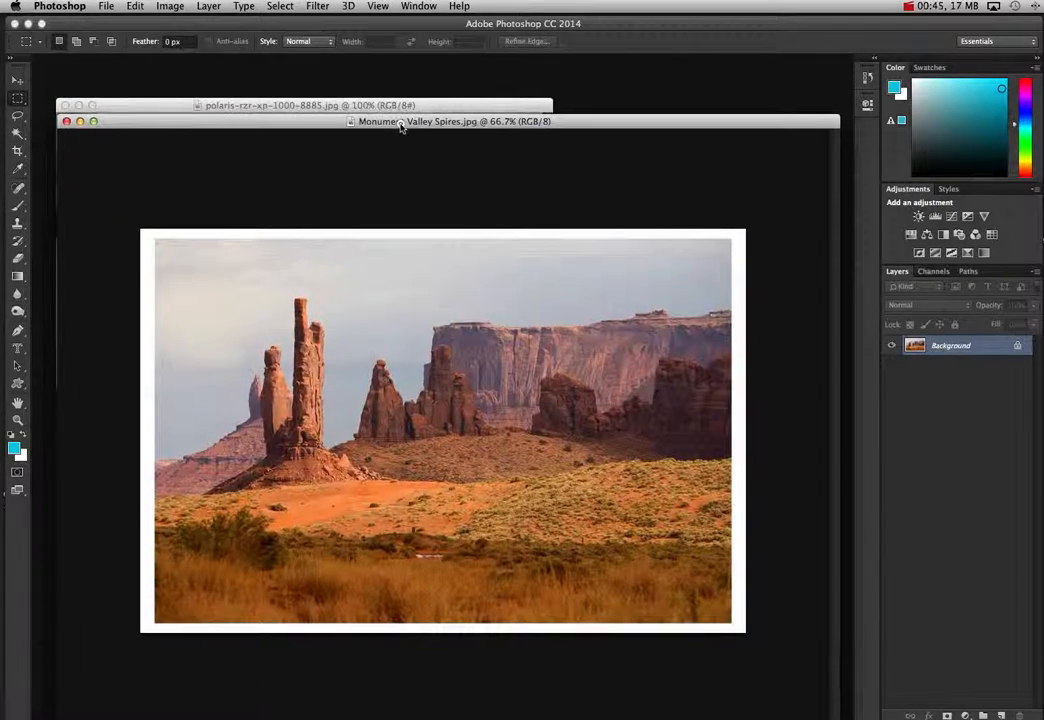
pyautogui.click(330, 104)
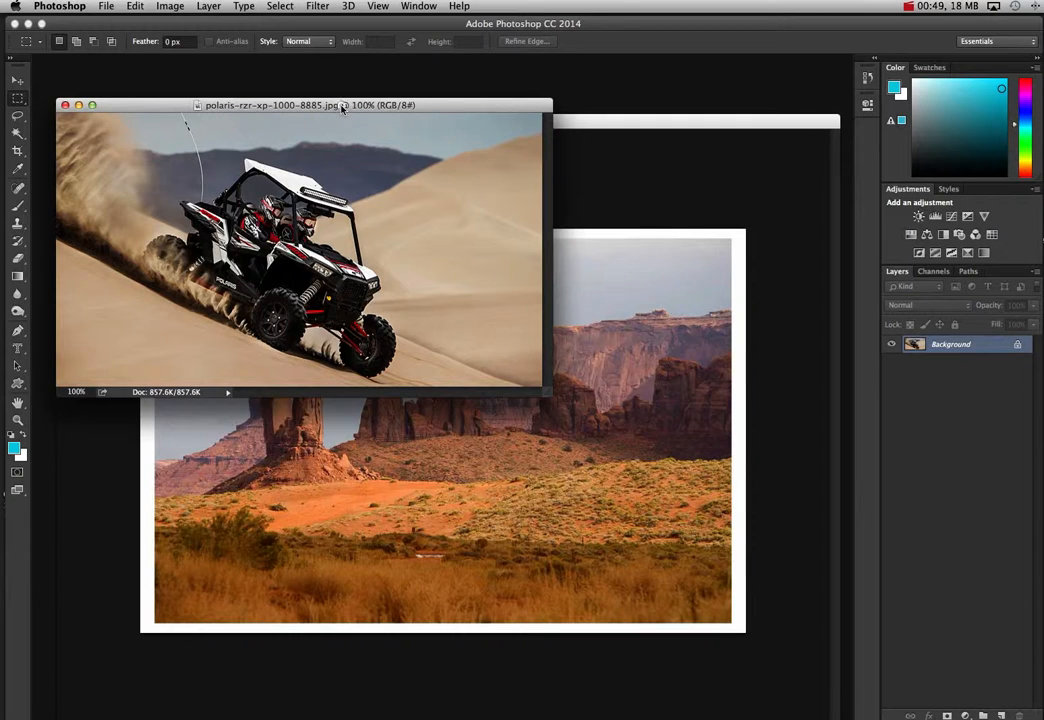
pyautogui.moveTo(342, 108); pyautogui.dragTo(349, 92)
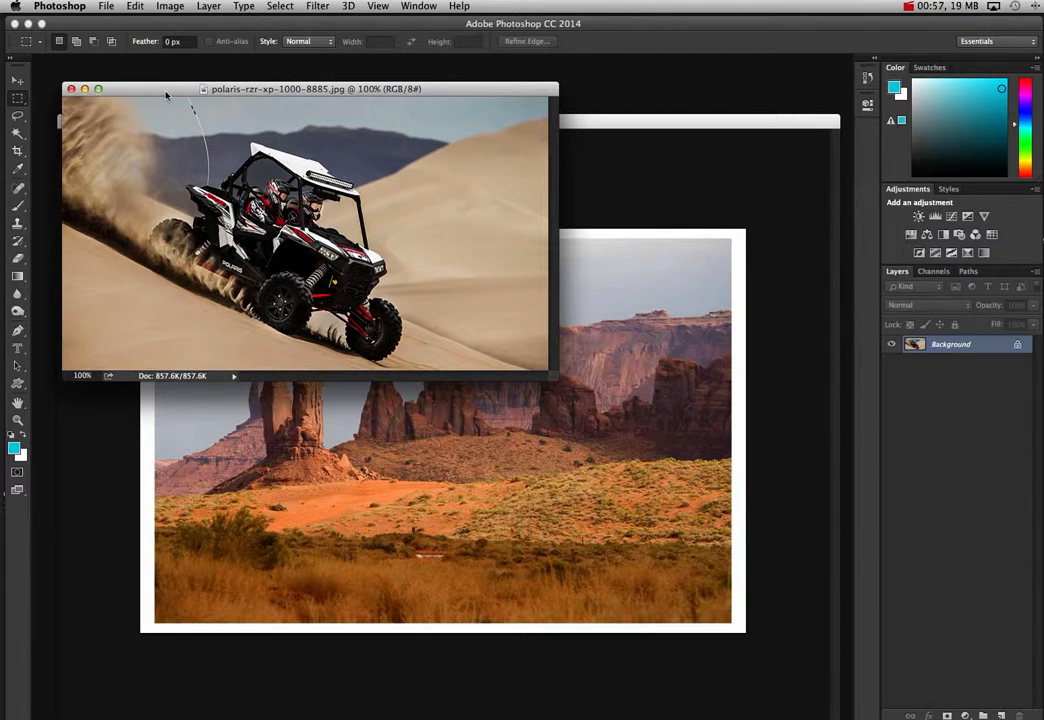
# Set up the Clone Stamp with a soft round brush of 70 px and 0% hardness
pyautogui.click(17, 222)
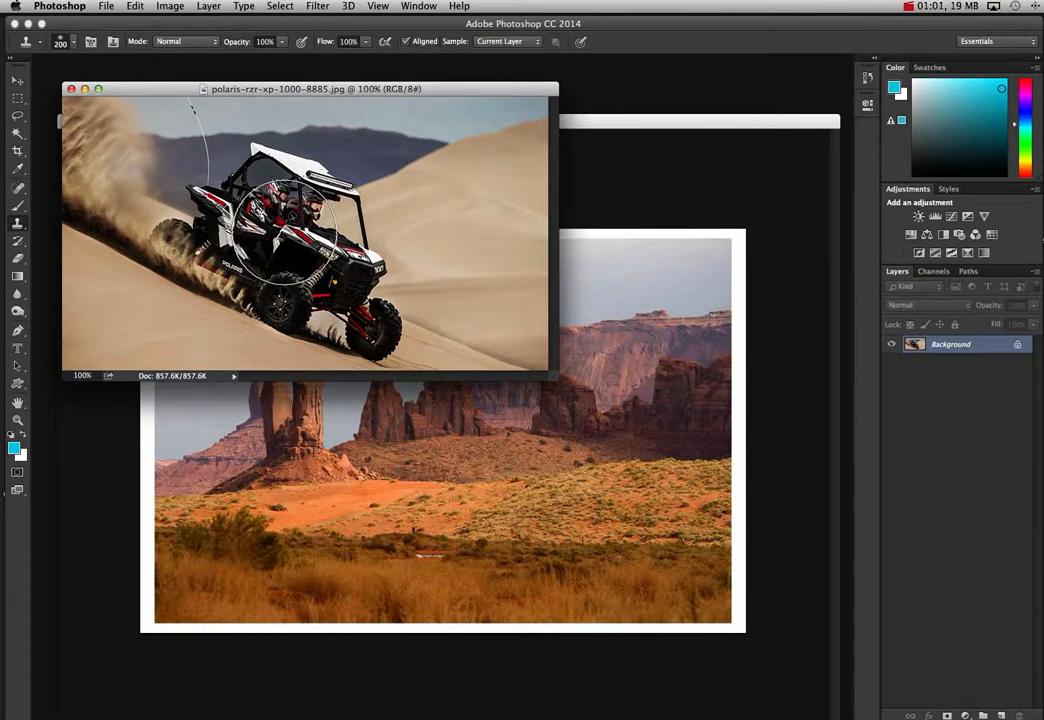
pyautogui.press('[')
pyautogui.press('[')
pyautogui.press('[')
pyautogui.press('[')
pyautogui.press('[')
pyautogui.press('[')
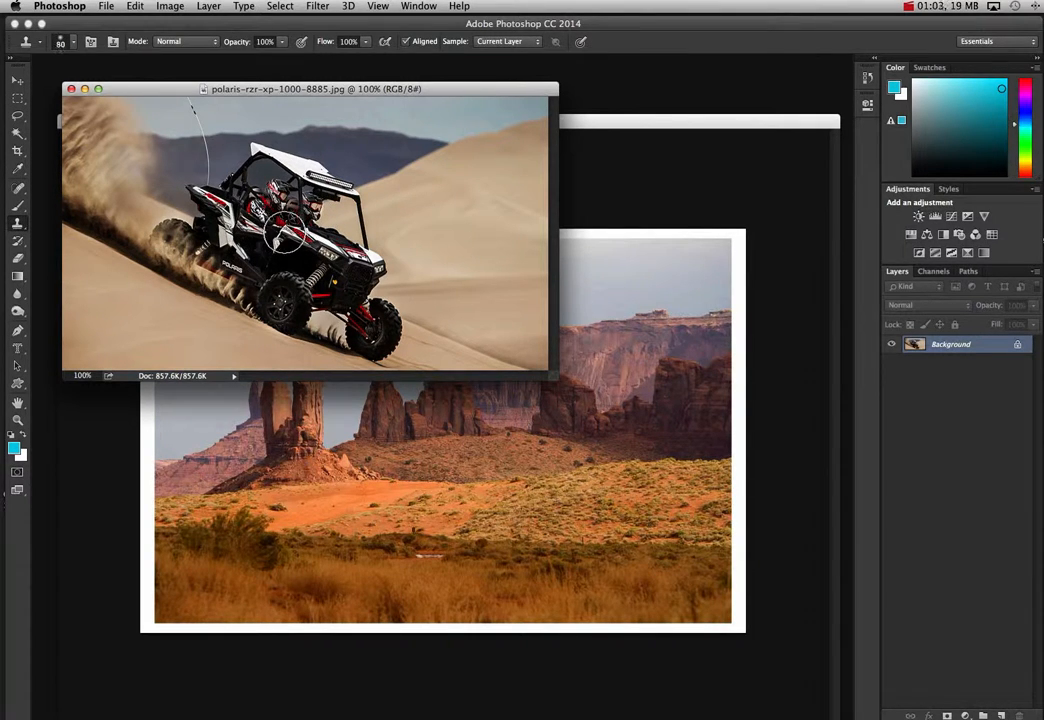
pyautogui.press('[')
pyautogui.click(68, 43)
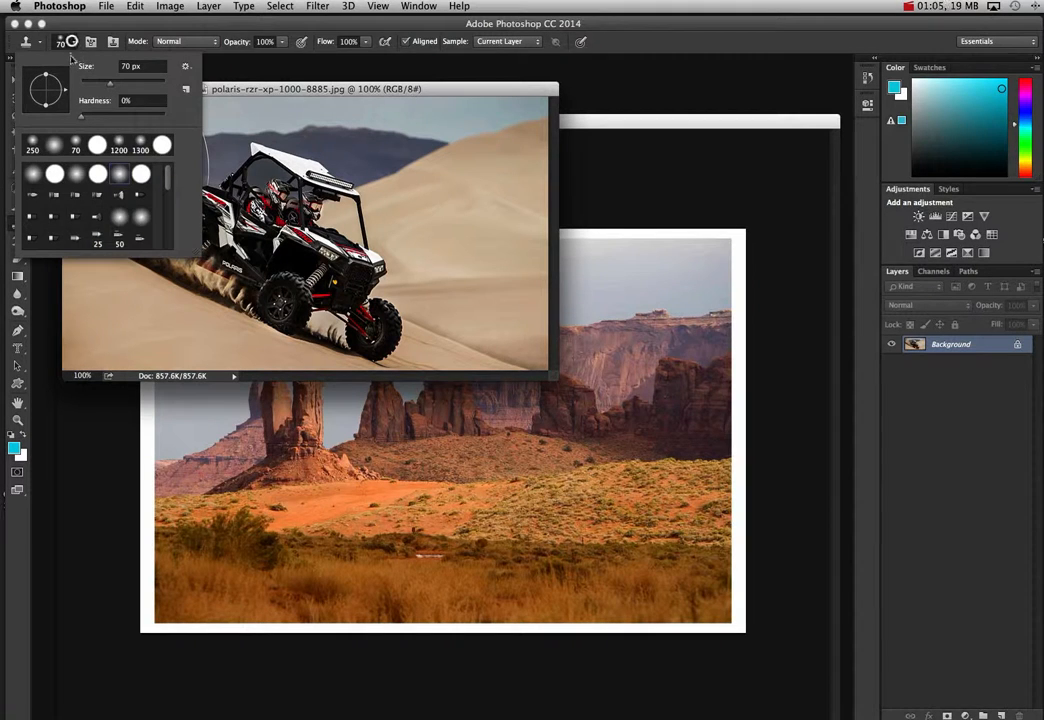
pyautogui.doubleClick(119, 179)
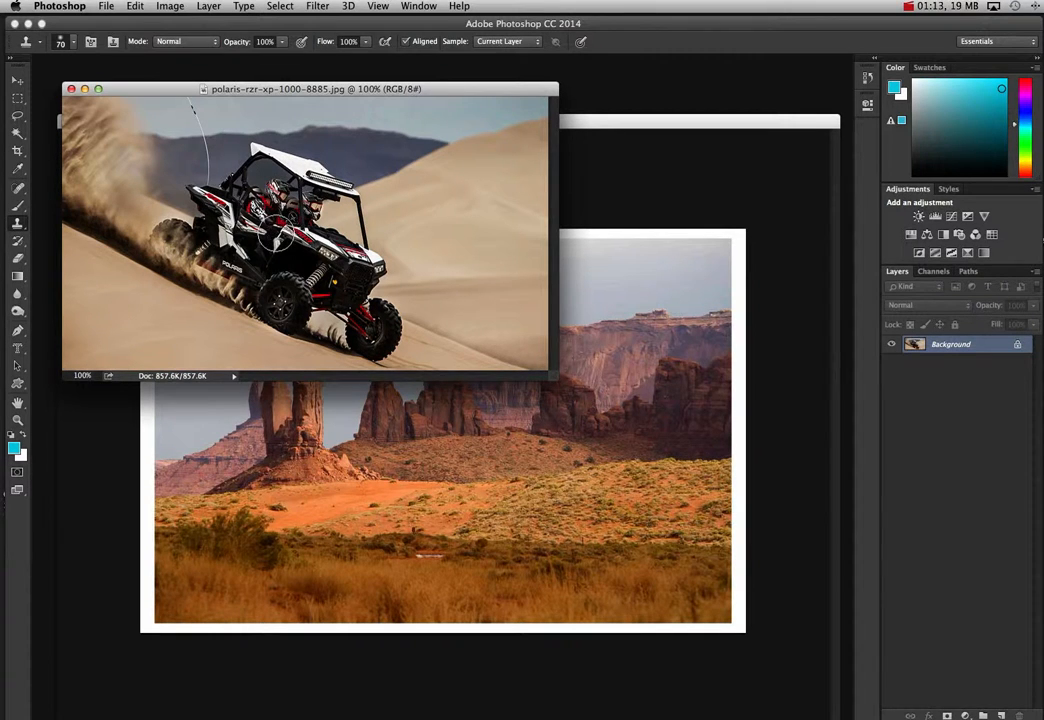
# Try cloning from the vehicle's side onto the sand dune and into the Monument Valley Spires.jpg photo
pyautogui.keyDown('alt'); pyautogui.click(274, 231); pyautogui.keyUp('alt')
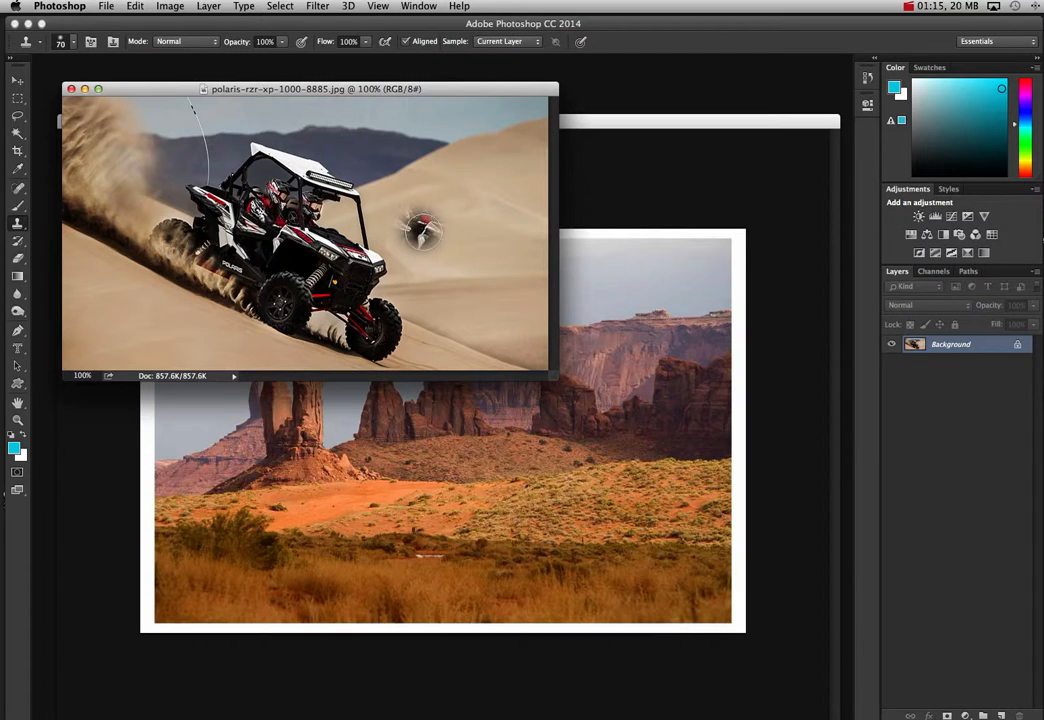
pyautogui.moveTo(421, 230); pyautogui.dragTo(495, 228)
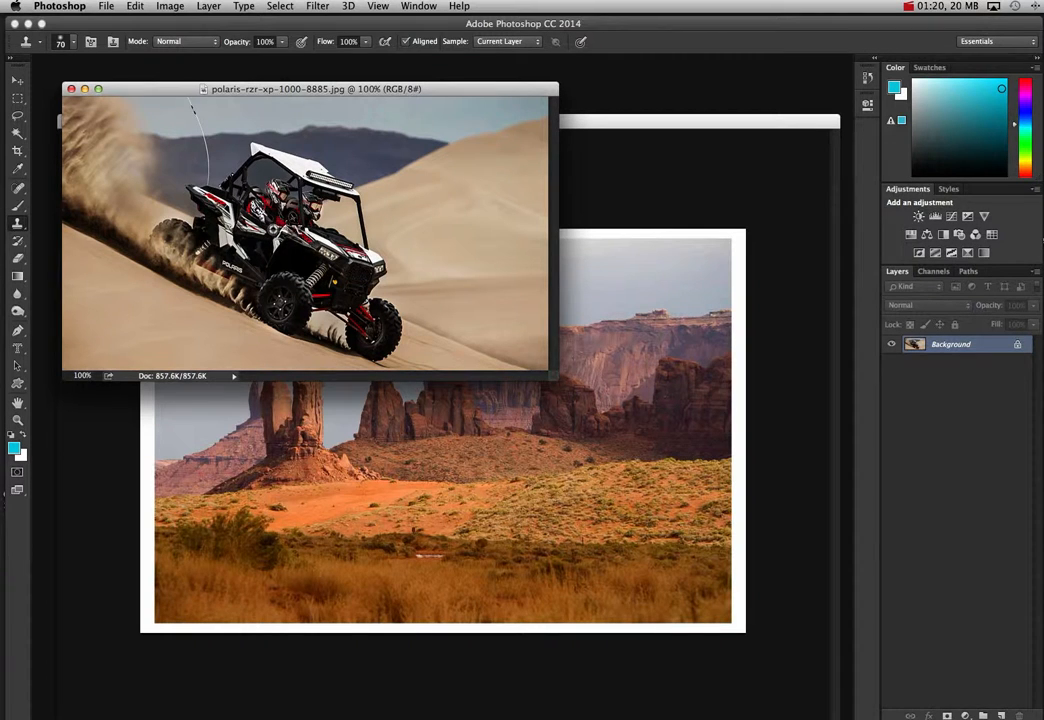
pyautogui.click(618, 238)
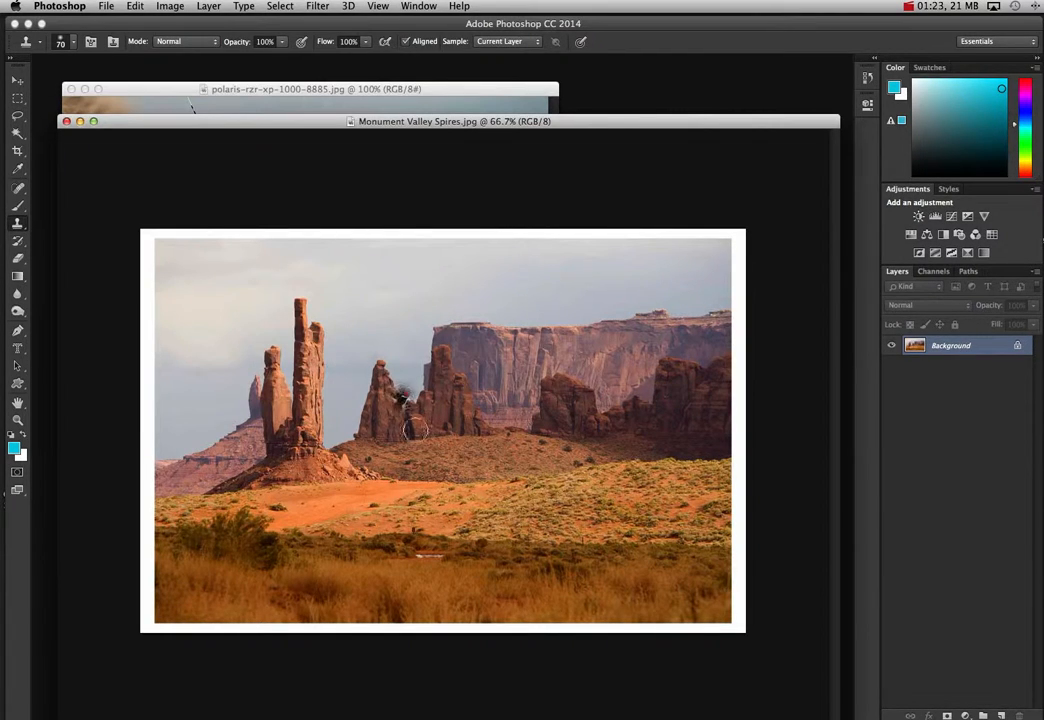
pyautogui.moveTo(484, 497)
pyautogui.mouseDown()
pyautogui.moveTo(478, 464)
pyautogui.moveTo(493, 489)
pyautogui.moveTo(490, 463)
pyautogui.moveTo(496, 472)
pyautogui.moveTo(463, 456)
pyautogui.moveTo(498, 463)
pyautogui.moveTo(510, 511)
pyautogui.moveTo(434, 496)
pyautogui.moveTo(462, 492)
pyautogui.moveTo(443, 472)
pyautogui.moveTo(467, 454)
pyautogui.moveTo(500, 463)
pyautogui.moveTo(510, 517)
pyautogui.moveTo(447, 507)
pyautogui.moveTo(437, 458)
pyautogui.moveTo(420, 488)
pyautogui.moveTo(406, 488)
pyautogui.moveTo(502, 515)
pyautogui.moveTo(491, 527)
pyautogui.moveTo(398, 505)
pyautogui.moveTo(387, 487)
pyautogui.moveTo(378, 501)
pyautogui.moveTo(401, 516)
pyautogui.moveTo(355, 483)
pyautogui.moveTo(374, 465)
pyautogui.moveTo(358, 459)
pyautogui.moveTo(381, 449)
pyautogui.moveTo(426, 478)
pyautogui.moveTo(466, 446)
pyautogui.moveTo(457, 440)
pyautogui.moveTo(491, 440)
pyautogui.moveTo(532, 483)
pyautogui.moveTo(500, 542)
pyautogui.moveTo(400, 521)
pyautogui.moveTo(346, 468)
pyautogui.moveTo(512, 581)
pyautogui.moveTo(557, 576)
pyautogui.moveTo(529, 545)
pyautogui.moveTo(595, 580)
pyautogui.mouseUp()
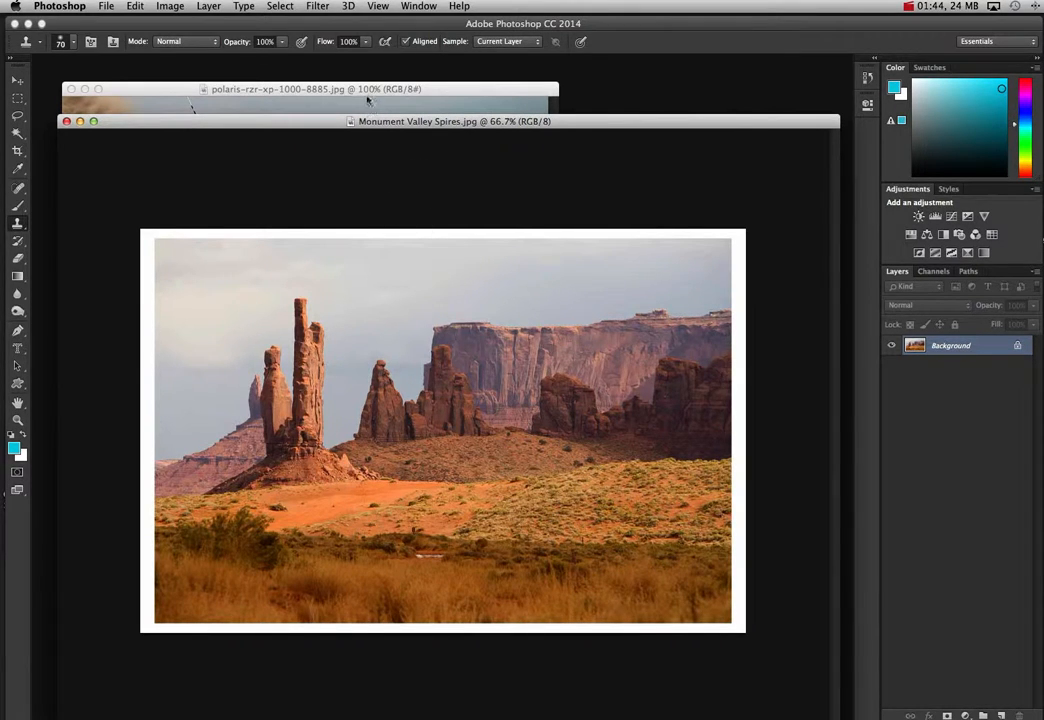
# Select the vehicle and its dust in the polaris photo with a freehand Lasso outline at 0 px feather
pyautogui.click(370, 90)
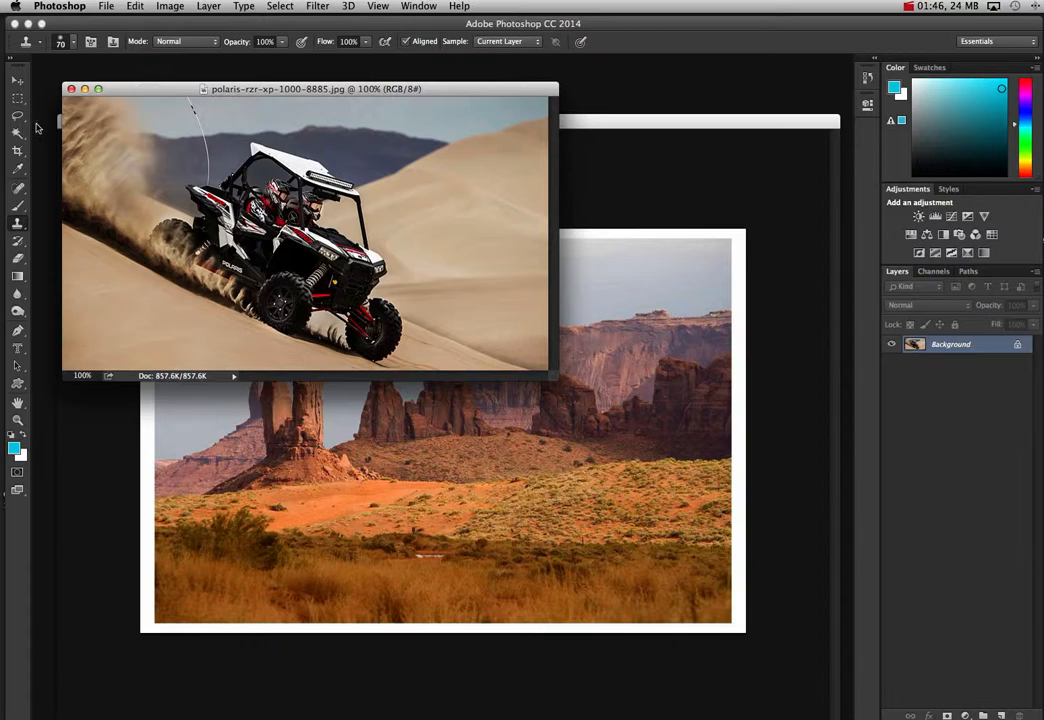
pyautogui.click(18, 118)
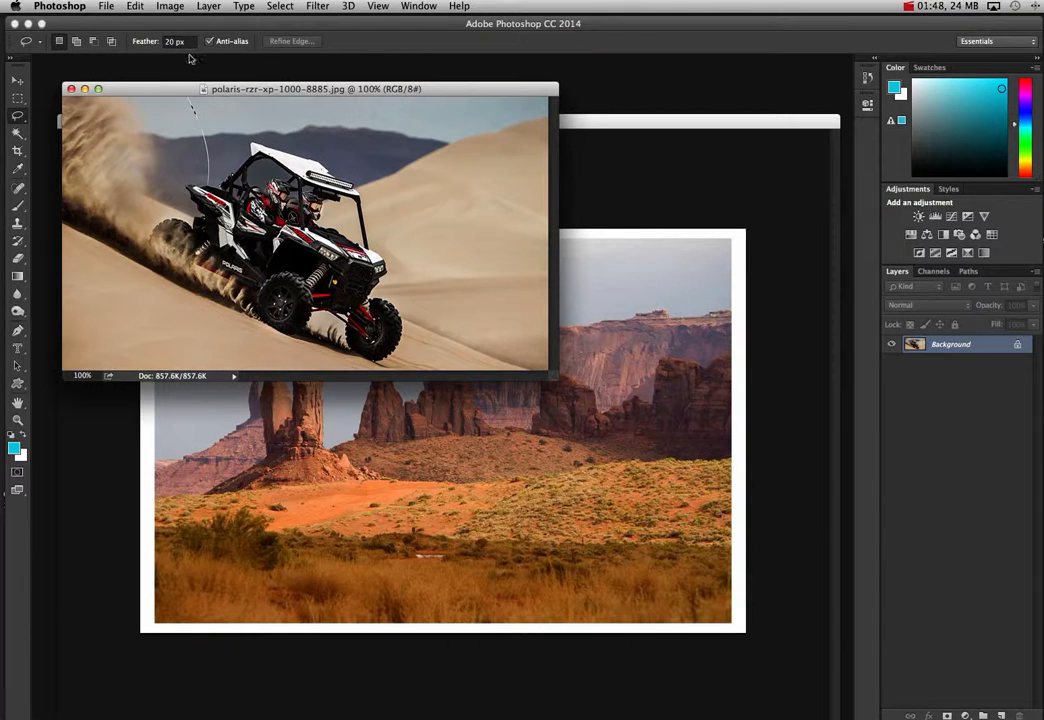
pyautogui.moveTo(184, 42); pyautogui.dragTo(167, 42)
pyautogui.write('0')
pyautogui.press('Return')
pyautogui.moveTo(378, 219); pyautogui.dragTo(394, 271)
pyautogui.moveTo(386, 356)
pyautogui.mouseDown()
pyautogui.moveTo(250, 347)
pyautogui.moveTo(121, 274)
pyautogui.moveTo(84, 156)
pyautogui.moveTo(215, 115)
pyautogui.moveTo(205, 104)
pyautogui.moveTo(265, 177)
pyautogui.moveTo(300, 182)
pyautogui.moveTo(335, 265)
pyautogui.moveTo(373, 155)
pyautogui.moveTo(515, 270)
pyautogui.mouseUp()
# Move the hard-edged vehicle selection into Monument Valley Spires.jpg as a trial and delete the resulting layer
pyautogui.press('v')
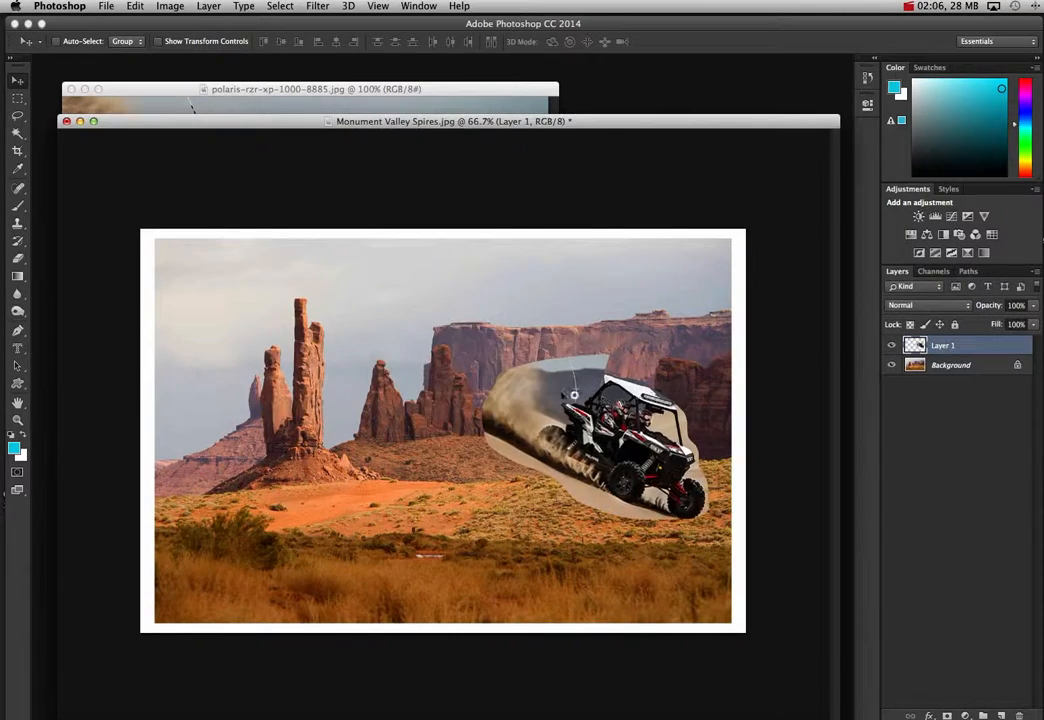
pyautogui.moveTo(560, 400); pyautogui.dragTo(490, 372)
pyautogui.press('Delete')
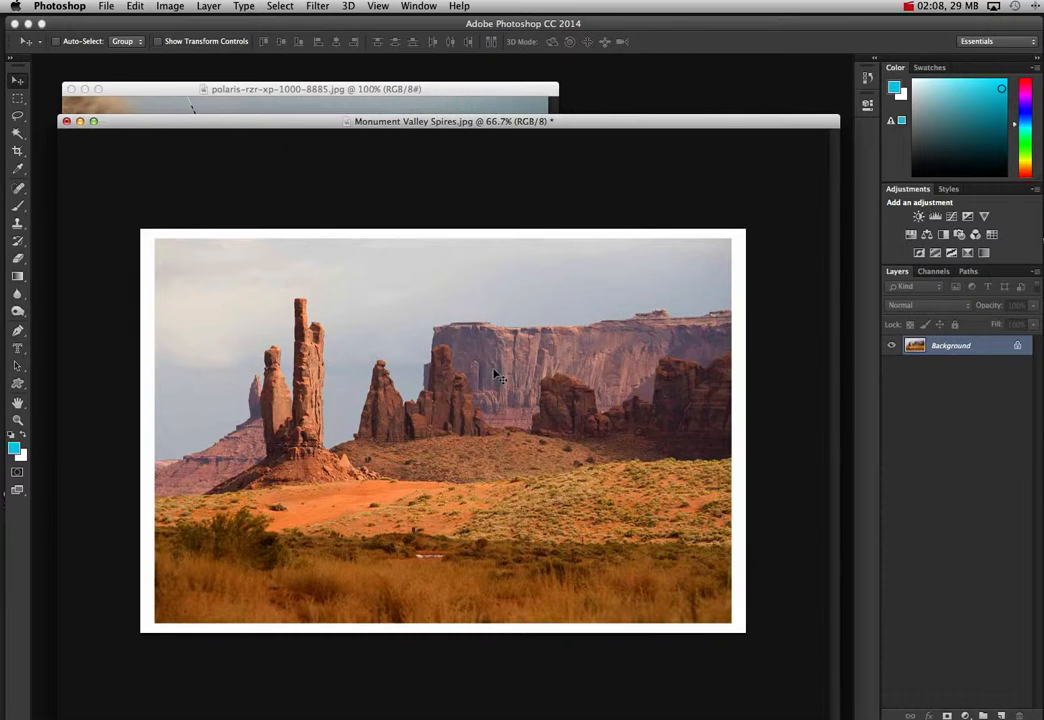
# Clear the old selection in the polaris photo and lasso the vehicle, antenna and dust trail with a 10 px feather
pyautogui.click(386, 95)
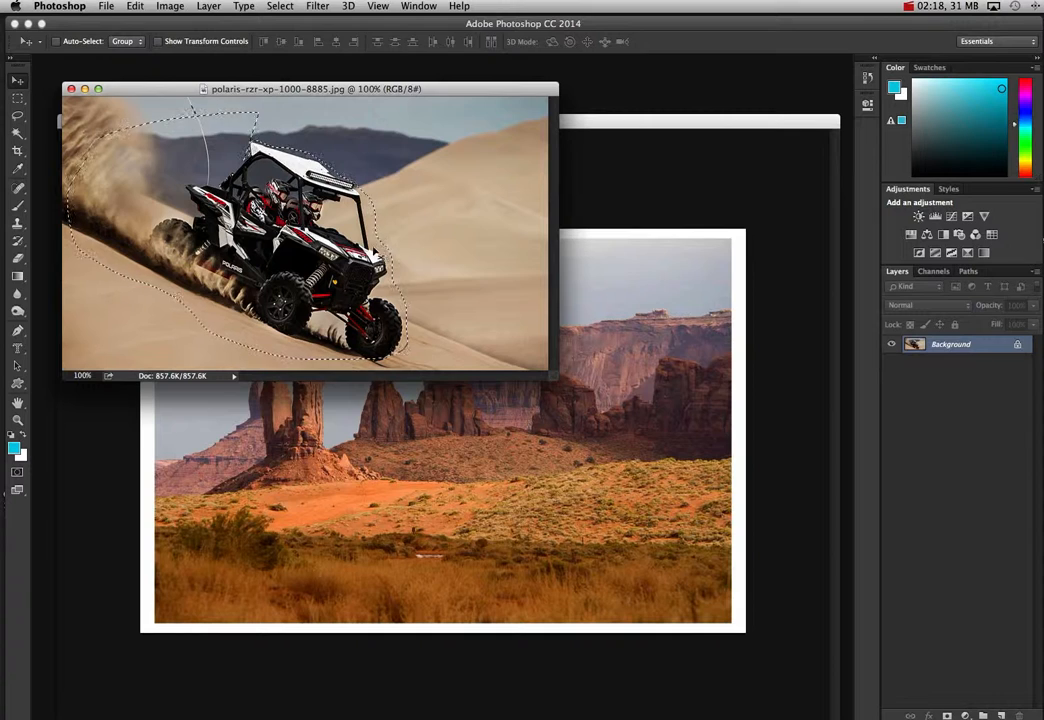
pyautogui.press('super+d')
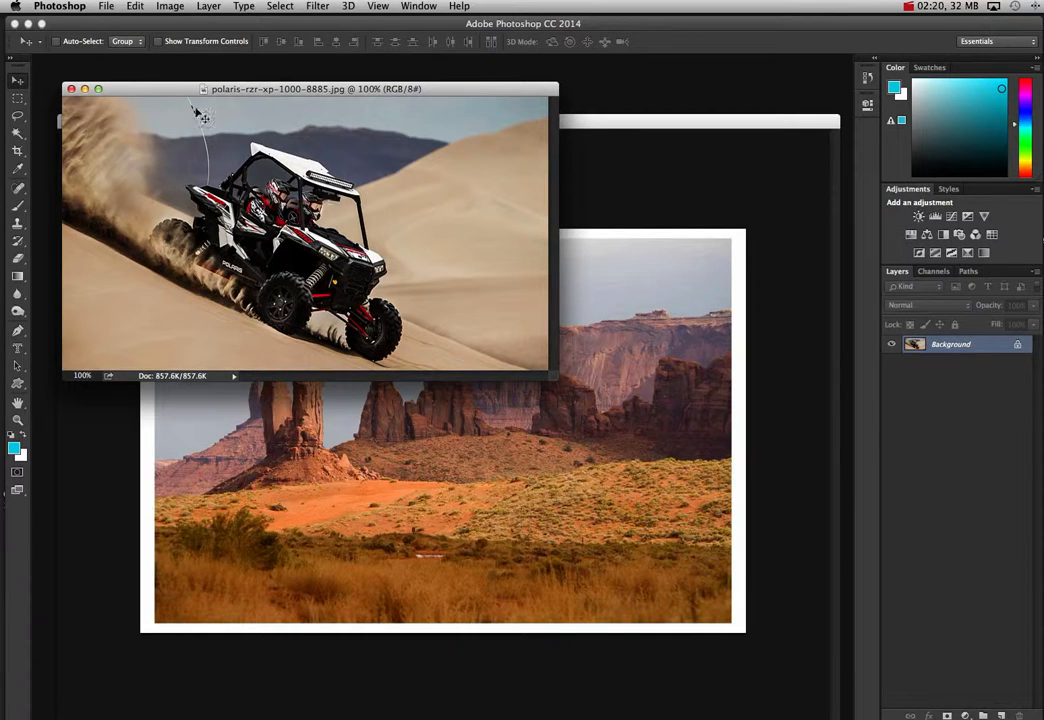
pyautogui.click(16, 117)
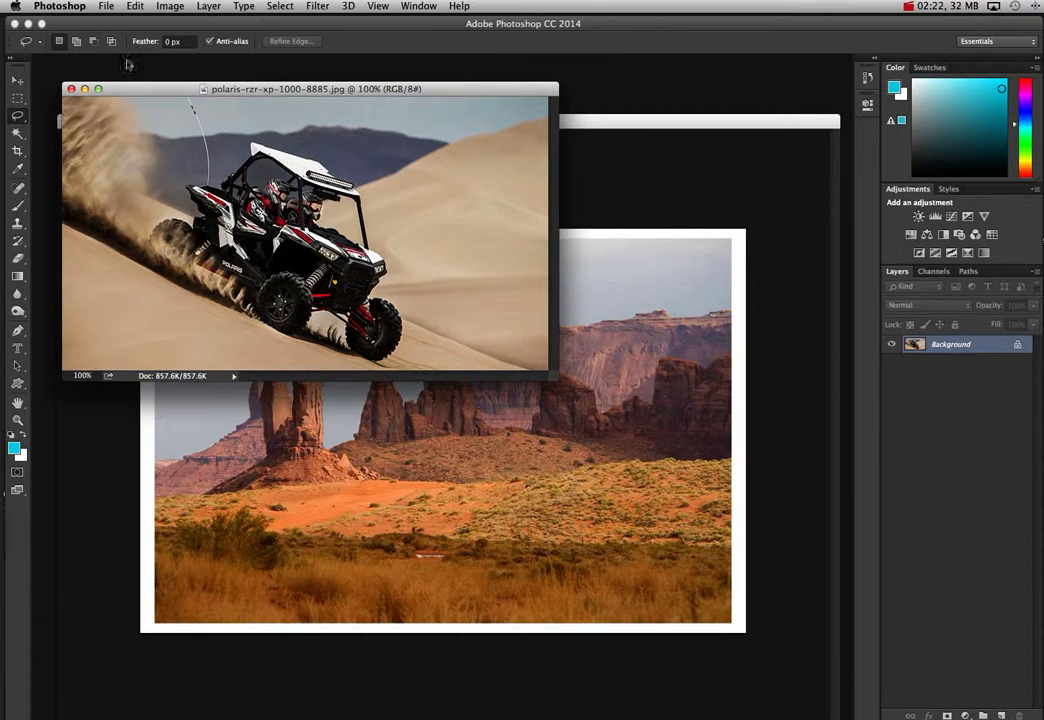
pyautogui.click(163, 41)
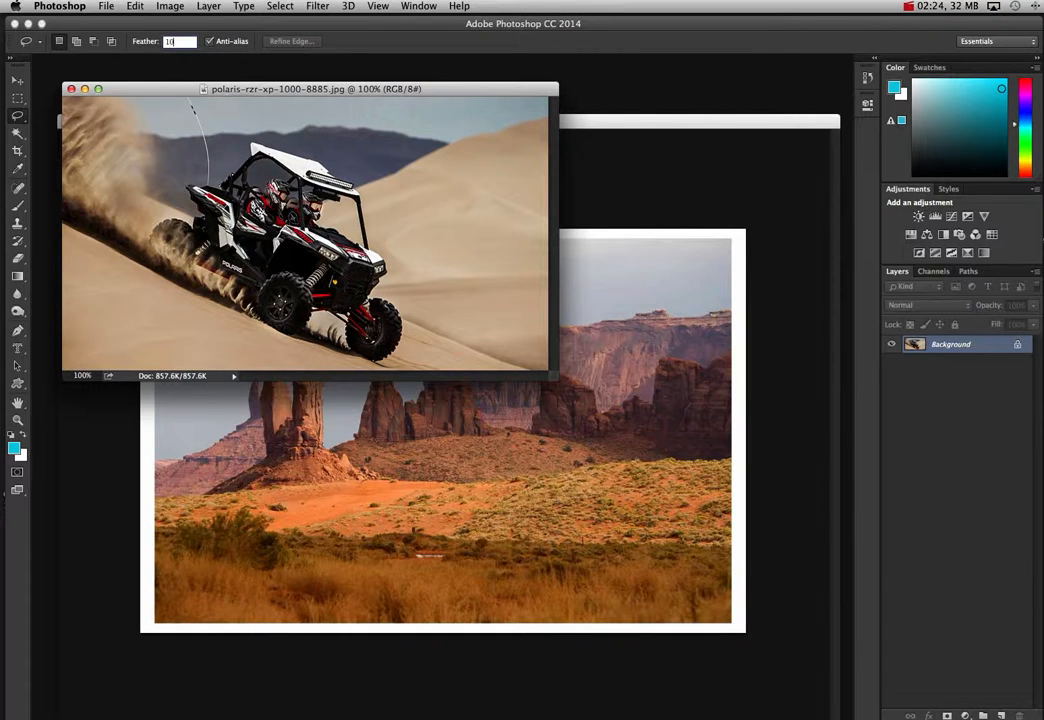
pyautogui.moveTo(194, 109)
pyautogui.mouseDown()
pyautogui.moveTo(212, 175)
pyautogui.moveTo(262, 148)
pyautogui.moveTo(258, 136)
pyautogui.moveTo(341, 165)
pyautogui.moveTo(380, 234)
pyautogui.mouseUp()
pyautogui.moveTo(410, 357)
pyautogui.mouseDown()
pyautogui.moveTo(244, 337)
pyautogui.moveTo(181, 309)
pyautogui.moveTo(65, 227)
pyautogui.moveTo(47, 156)
pyautogui.moveTo(55, 110)
pyautogui.mouseUp()
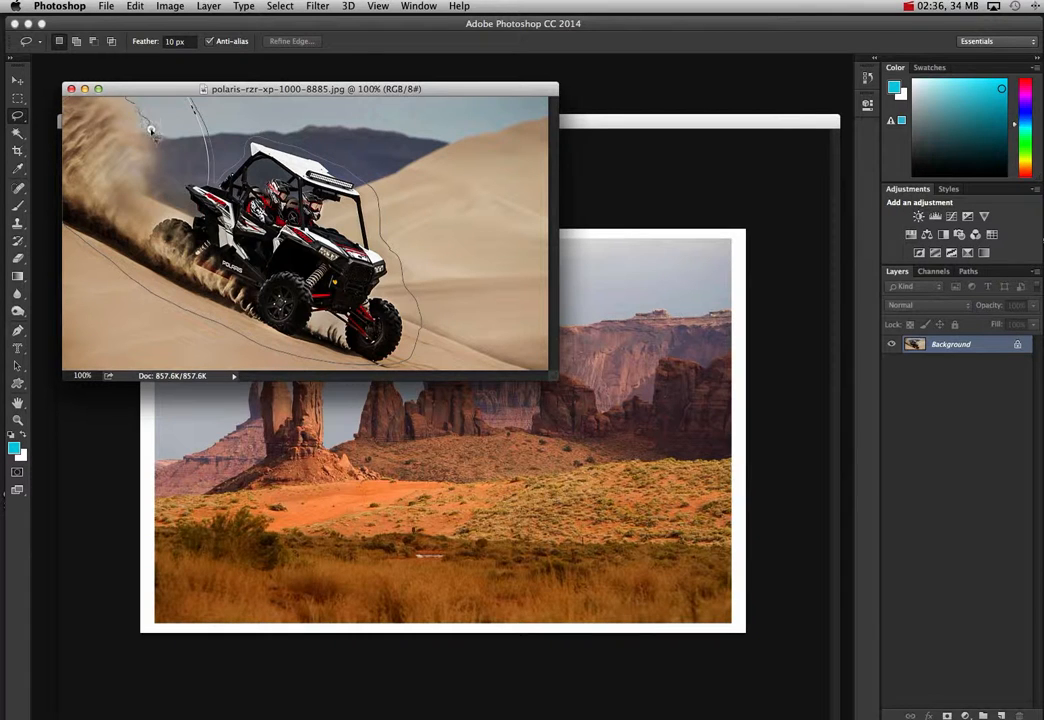
pyautogui.moveTo(150, 128)
pyautogui.mouseDown()
pyautogui.moveTo(151, 193)
pyautogui.moveTo(184, 212)
pyautogui.moveTo(177, 178)
pyautogui.moveTo(198, 175)
pyautogui.moveTo(198, 153)
pyautogui.moveTo(183, 97)
pyautogui.mouseUp()
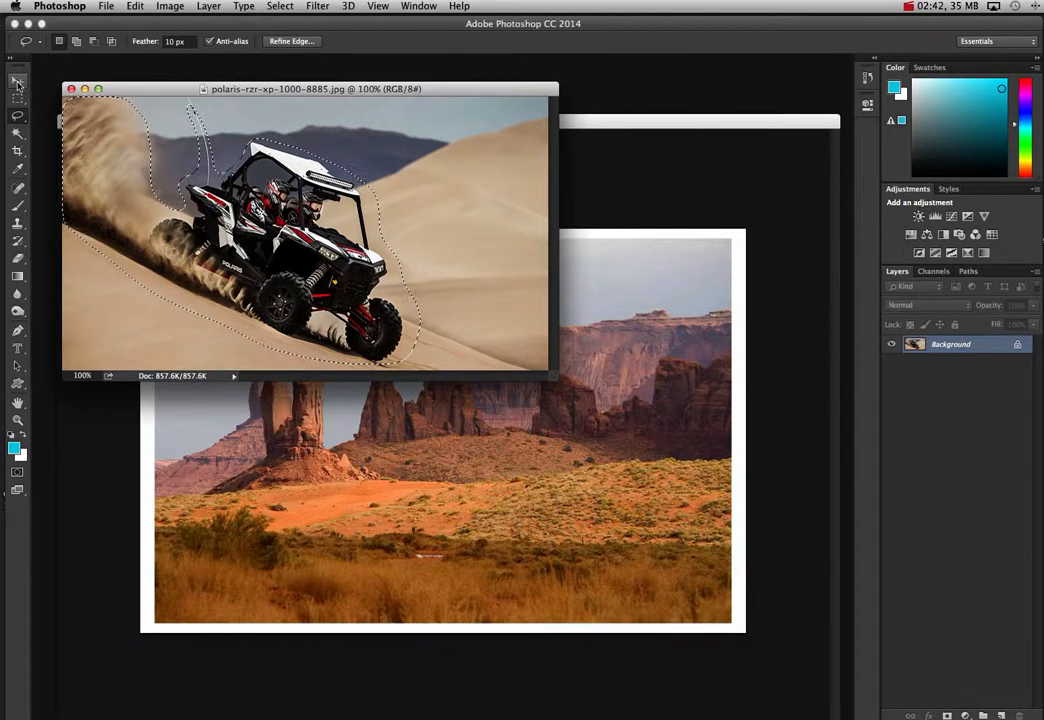
# Move the feathered vehicle selection into Monument Valley Spires.jpg and position it near the centre in front of the rock formations
pyautogui.click(17, 85)
pyautogui.moveTo(265, 155); pyautogui.dragTo(362, 355)
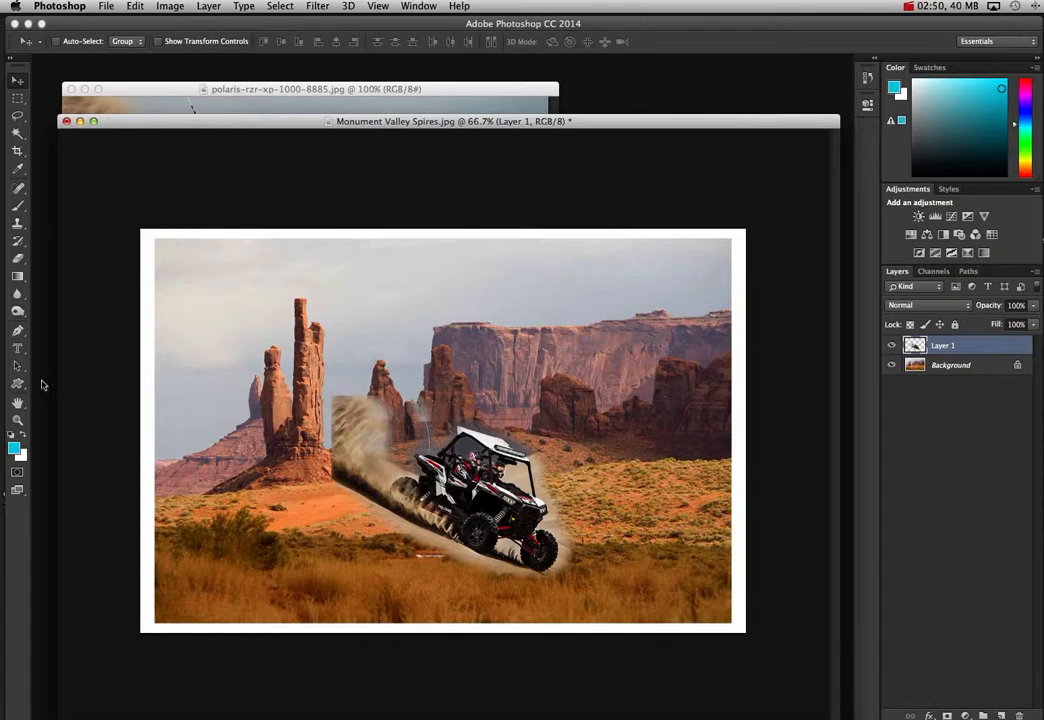
pyautogui.press('z')
pyautogui.click(358, 385)
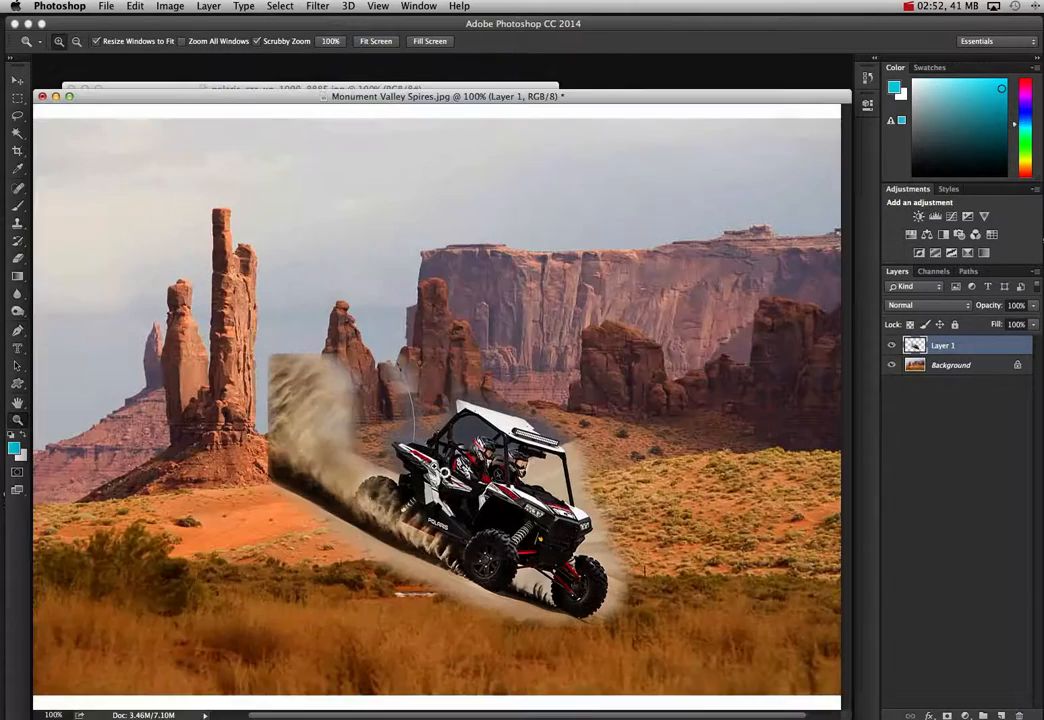
pyautogui.click(335, 427)
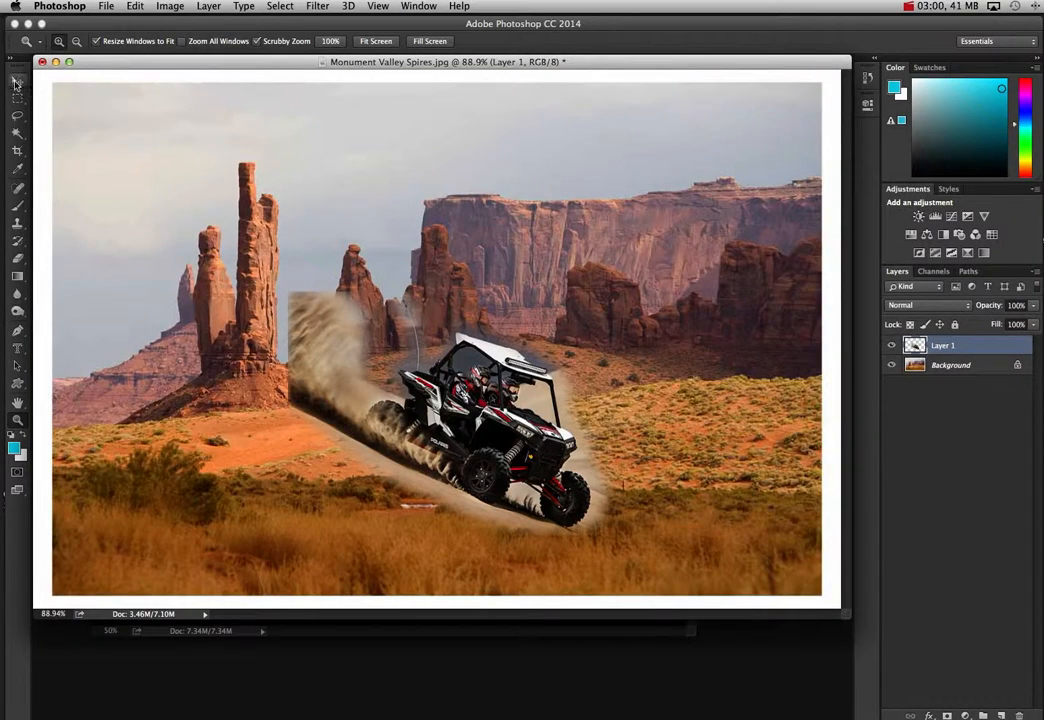
pyautogui.click(17, 76)
pyautogui.moveTo(470, 372); pyautogui.dragTo(440, 387)
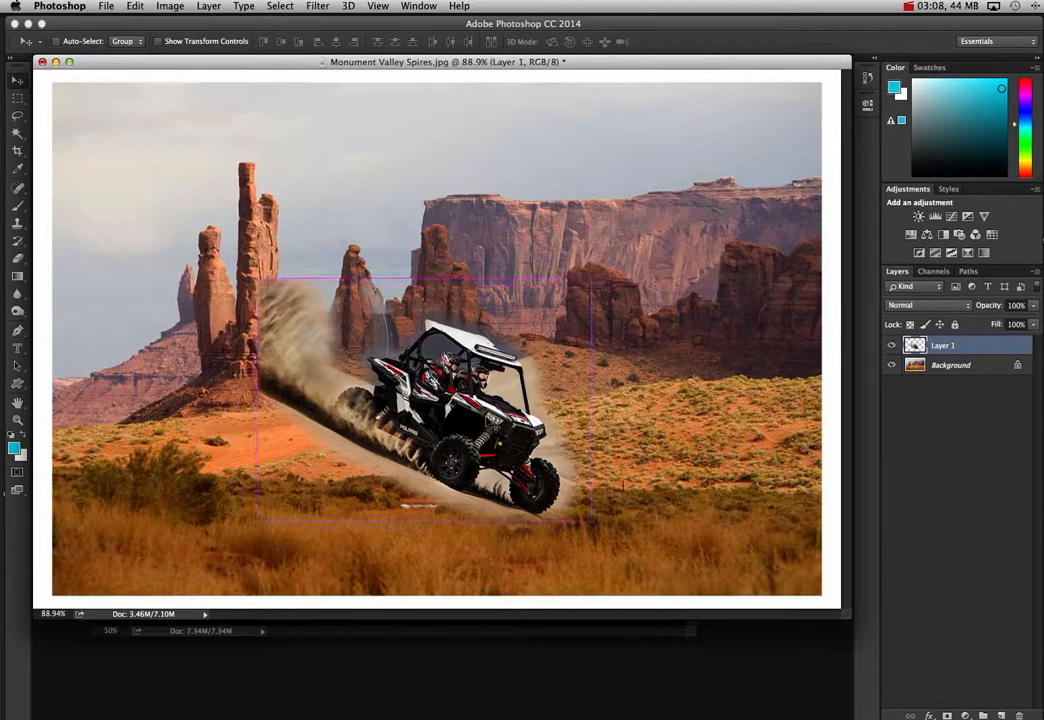
# Free-transform the vehicle layer to about 54% size, place it on the sand below the tall spires and rotate it about -8.2°
pyautogui.press('super+t')
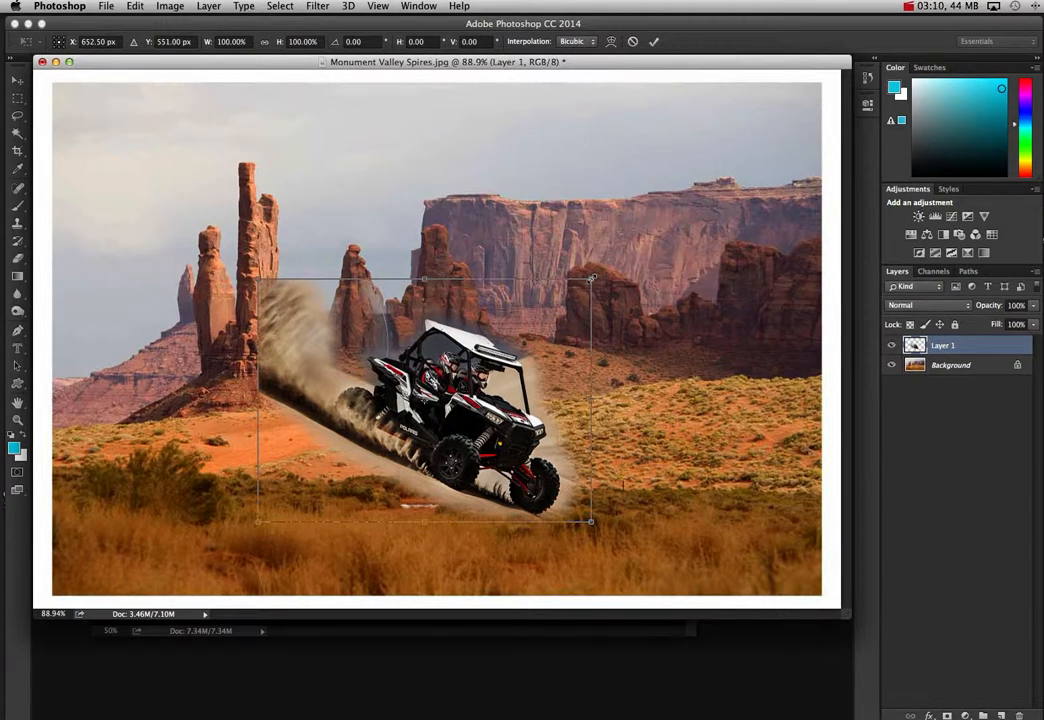
pyautogui.moveTo(592, 279); pyautogui.dragTo(438, 393)
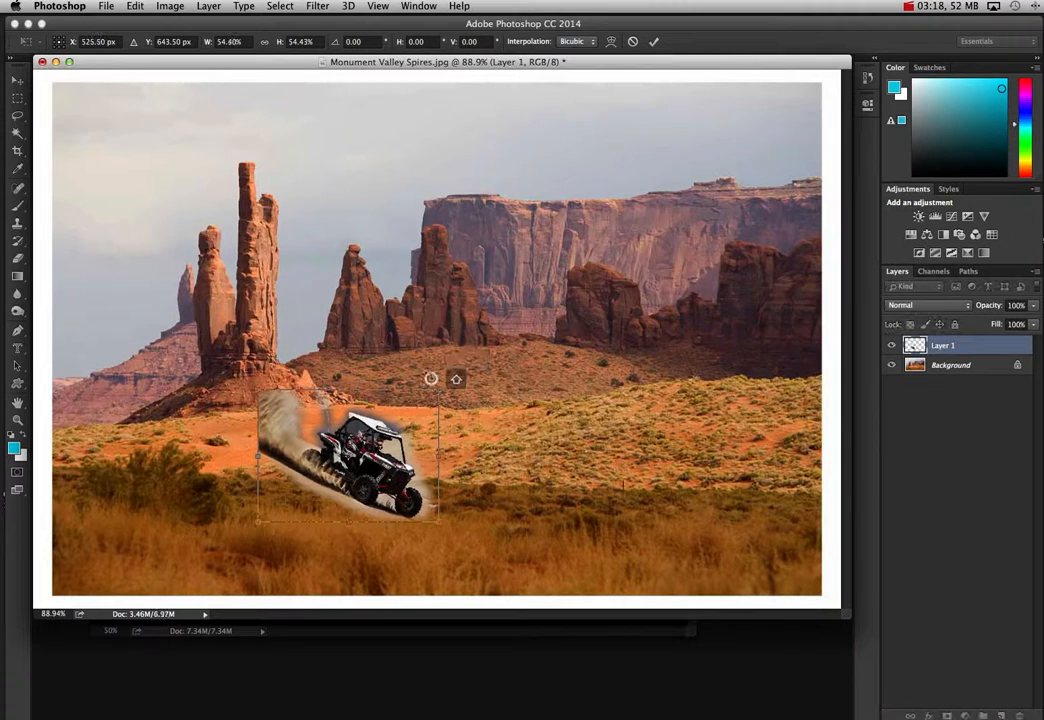
pyautogui.moveTo(376, 436); pyautogui.dragTo(322, 413)
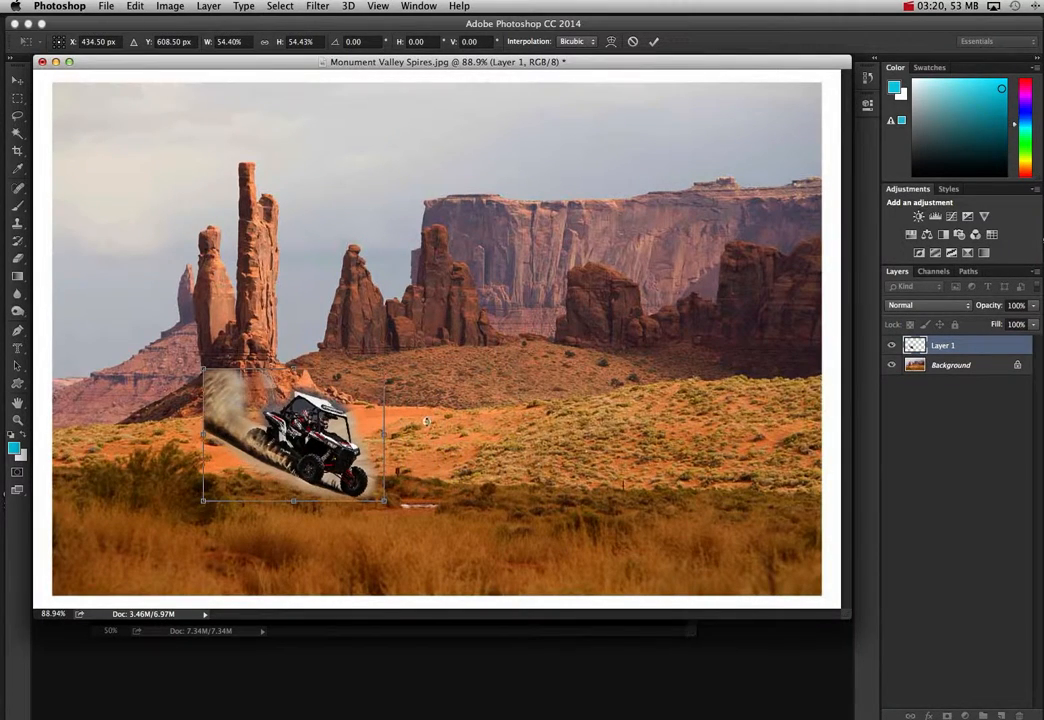
pyautogui.moveTo(426, 422)
pyautogui.mouseDown()
pyautogui.moveTo(438, 401)
pyautogui.moveTo(428, 400)
pyautogui.mouseUp()
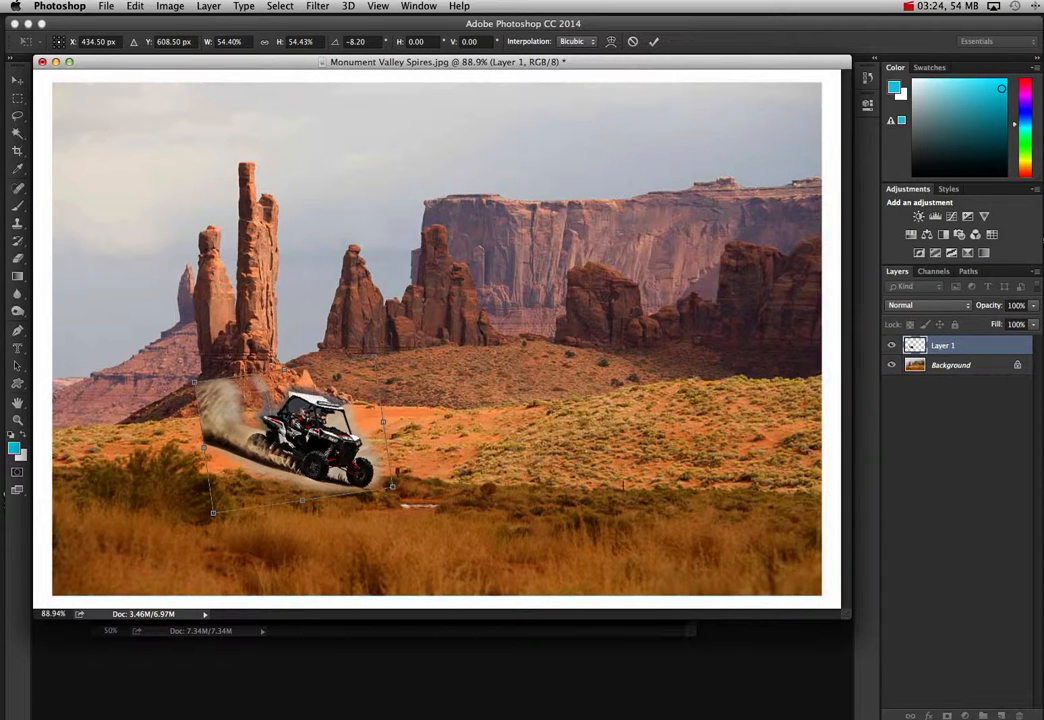
# Flip the vehicle horizontally, move it slightly higher on the orange sand and apply the transform
pyautogui.rightClick(321, 426)
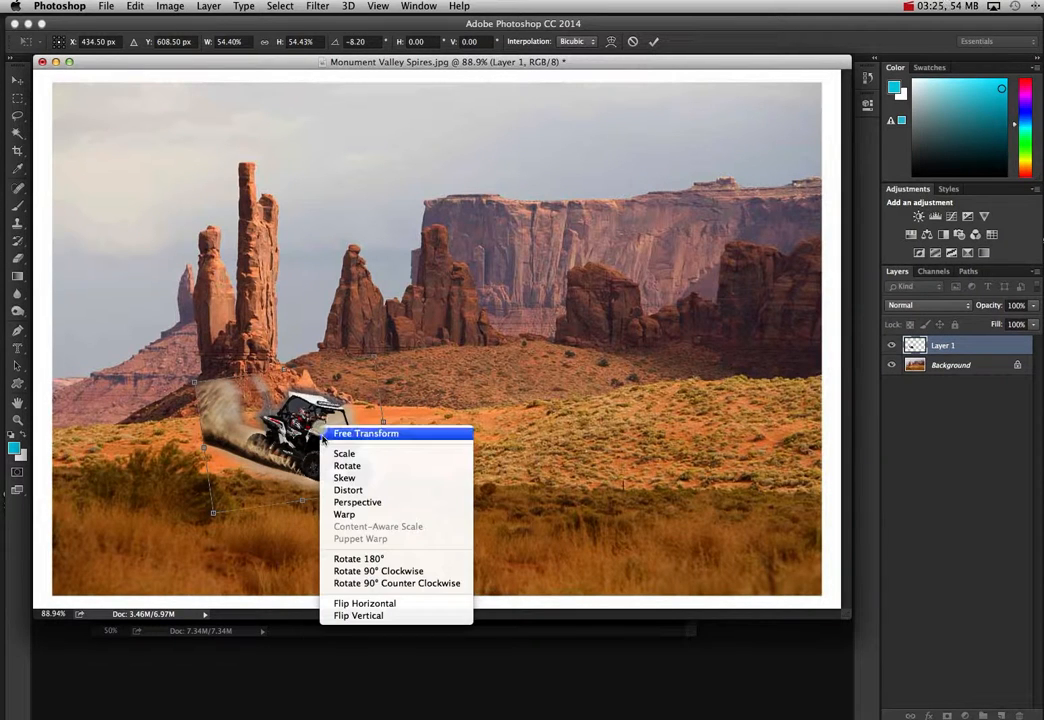
pyautogui.click(382, 603)
pyautogui.moveTo(314, 451); pyautogui.dragTo(329, 433)
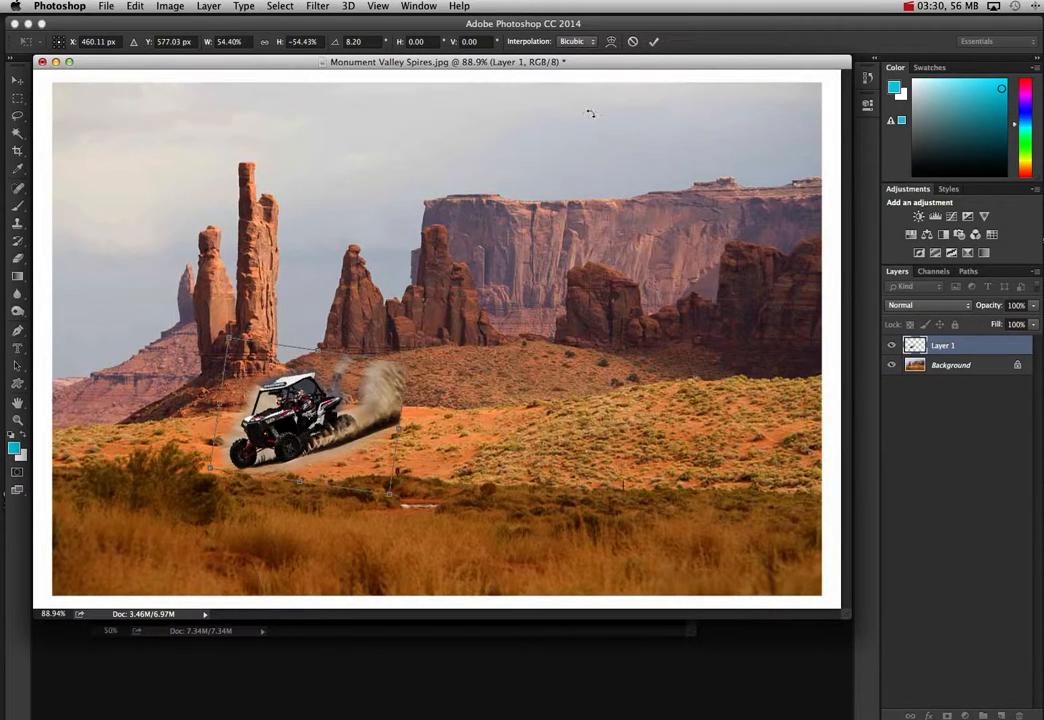
pyautogui.press('Return')
# Move the vehicle layer slightly higher on the orange sand below the tall spires
pyautogui.click(20, 423)
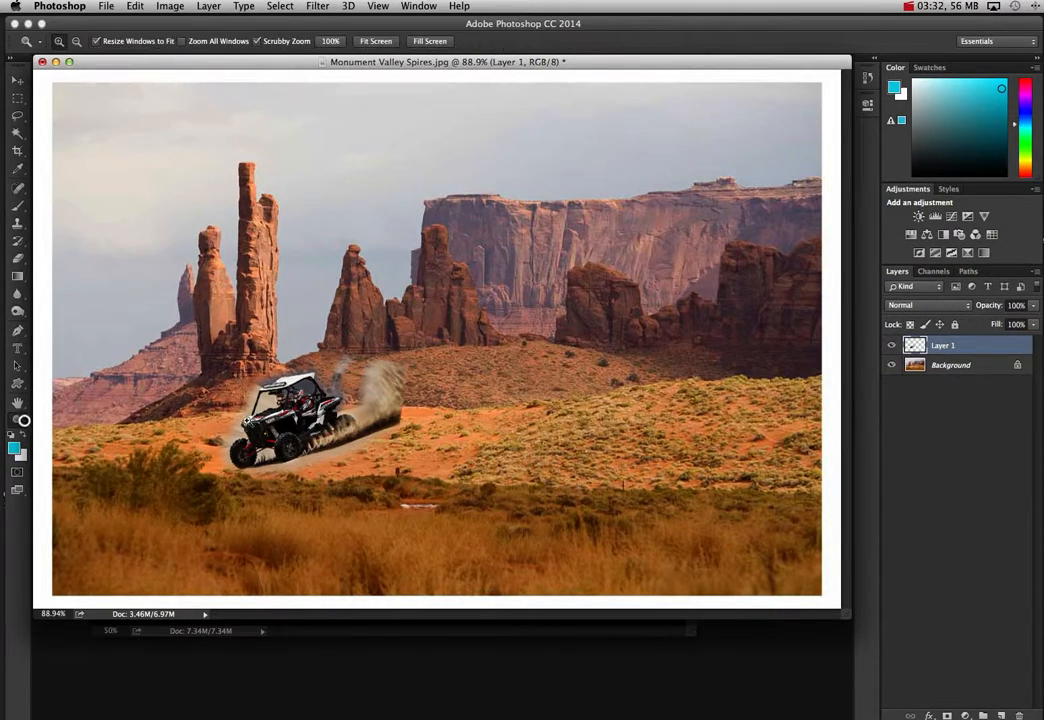
pyautogui.click(300, 427)
pyautogui.click(326, 484)
pyautogui.click(355, 315)
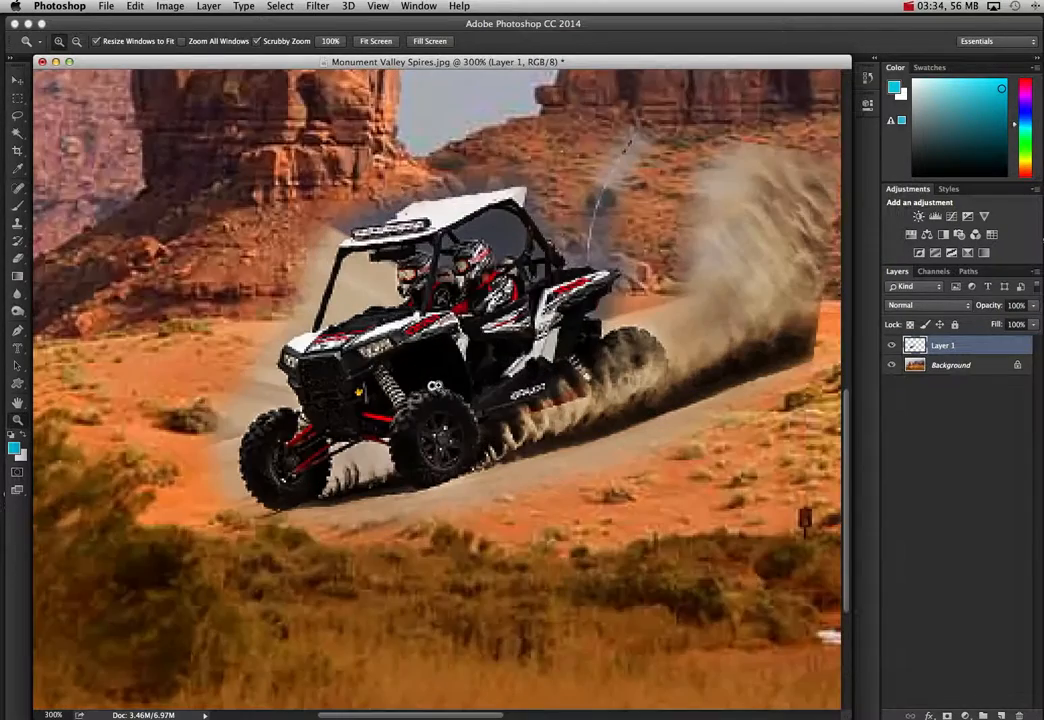
pyautogui.click(410, 320)
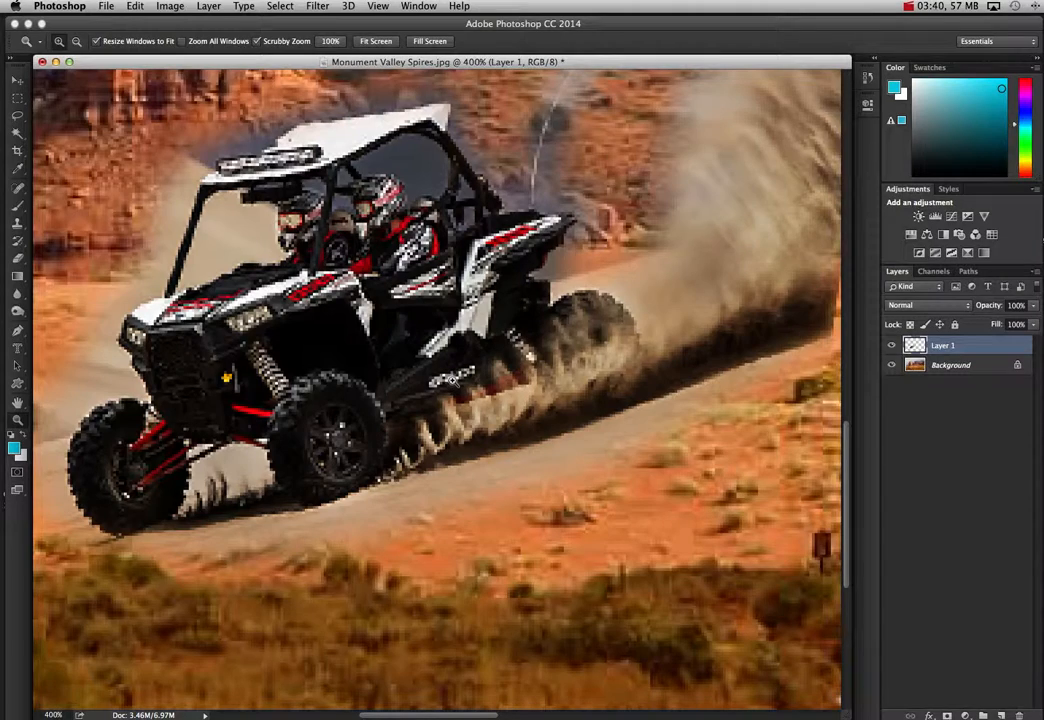
pyautogui.keyDown('alt'); pyautogui.click(397, 412); pyautogui.keyUp('alt')
pyautogui.keyDown('alt'); pyautogui.click(397, 412); pyautogui.keyUp('alt')
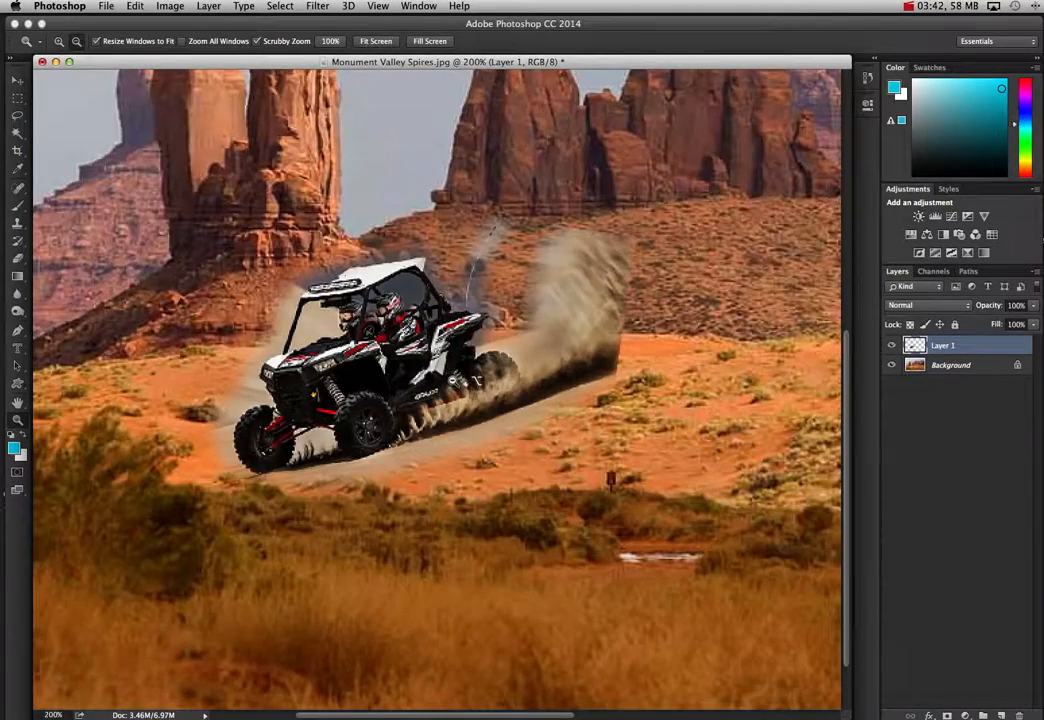
pyautogui.keyDown('alt'); pyautogui.click(472, 379); pyautogui.keyUp('alt')
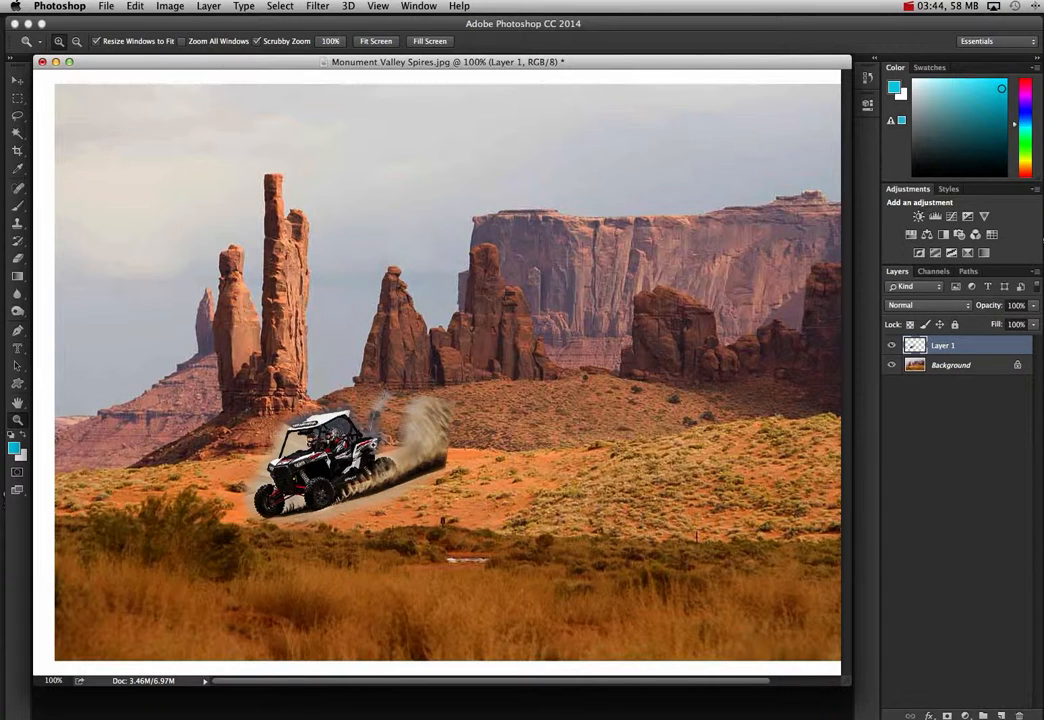
pyautogui.click(17, 79)
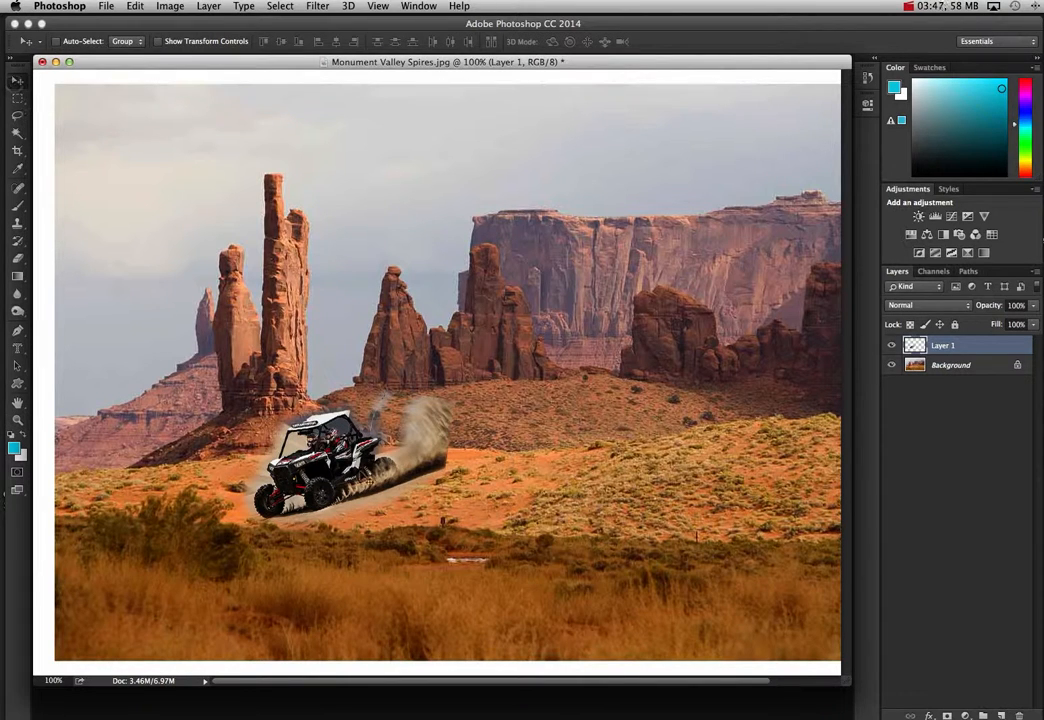
pyautogui.moveTo(360, 433)
pyautogui.mouseDown()
pyautogui.moveTo(385, 426)
pyautogui.moveTo(357, 428)
pyautogui.mouseUp()
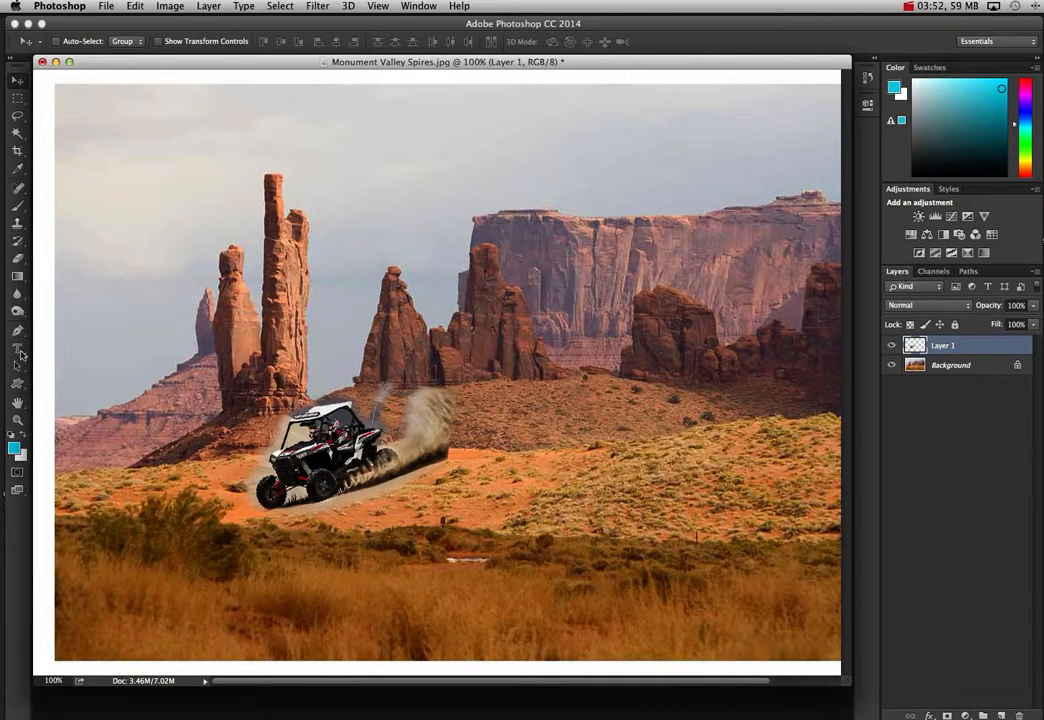
# Try to select the leftover background around the vehicle and dust trail with the Quick Selection tool, reducing the brush size to 10
pyautogui.click(17, 421)
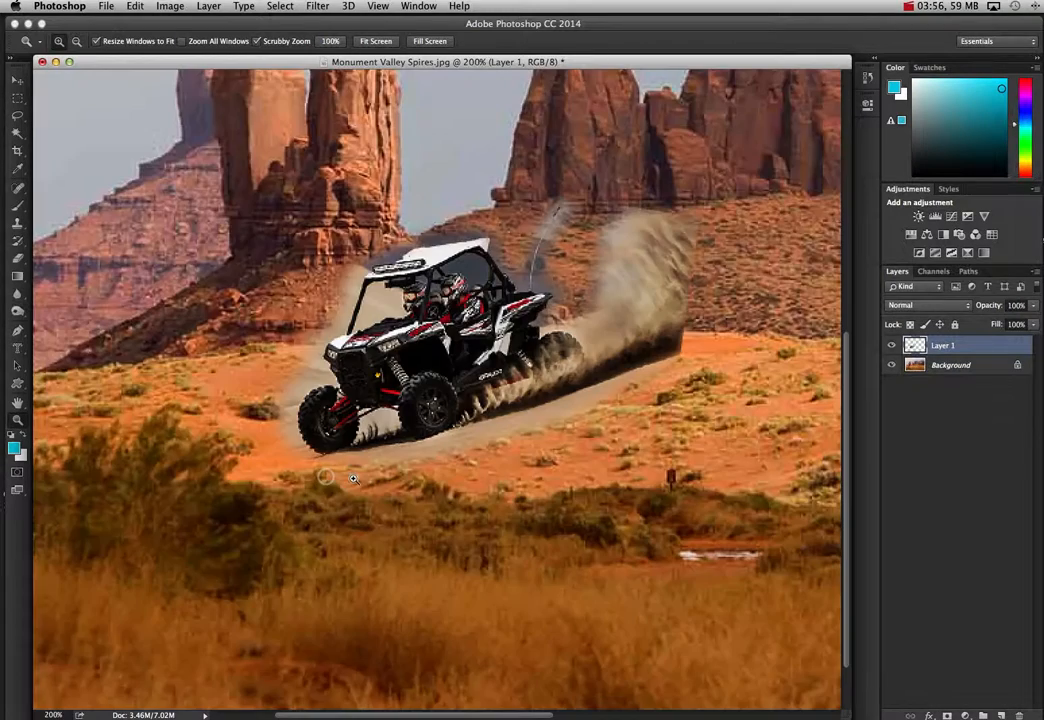
pyautogui.scroll(3, 360, 318)
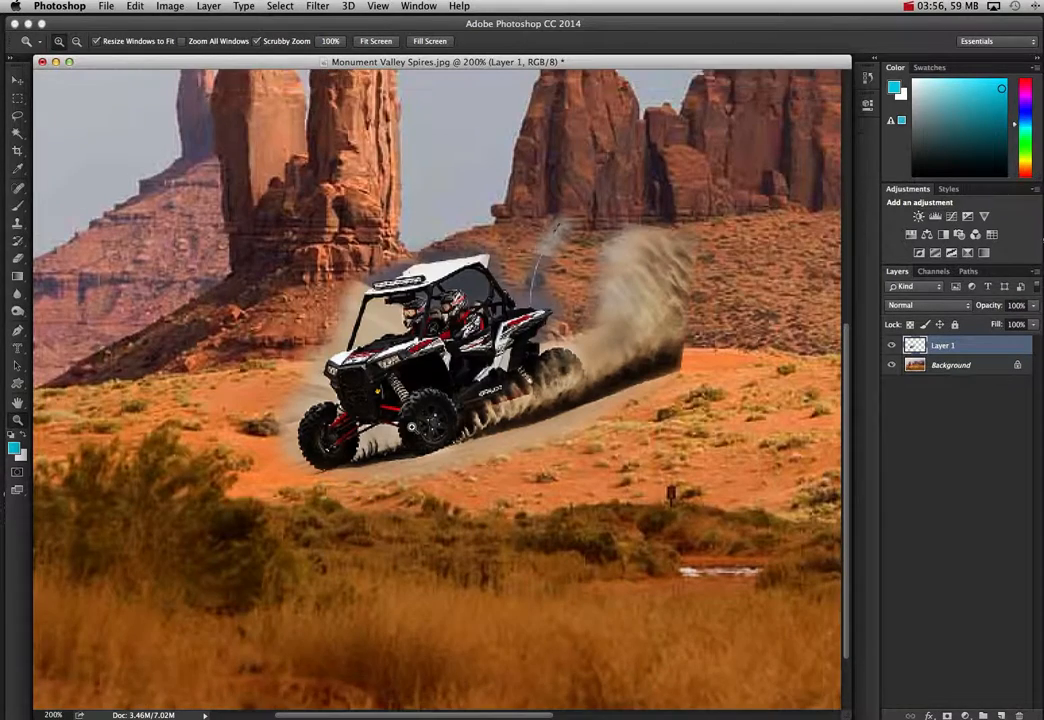
pyautogui.scroll(3, 430, 370)
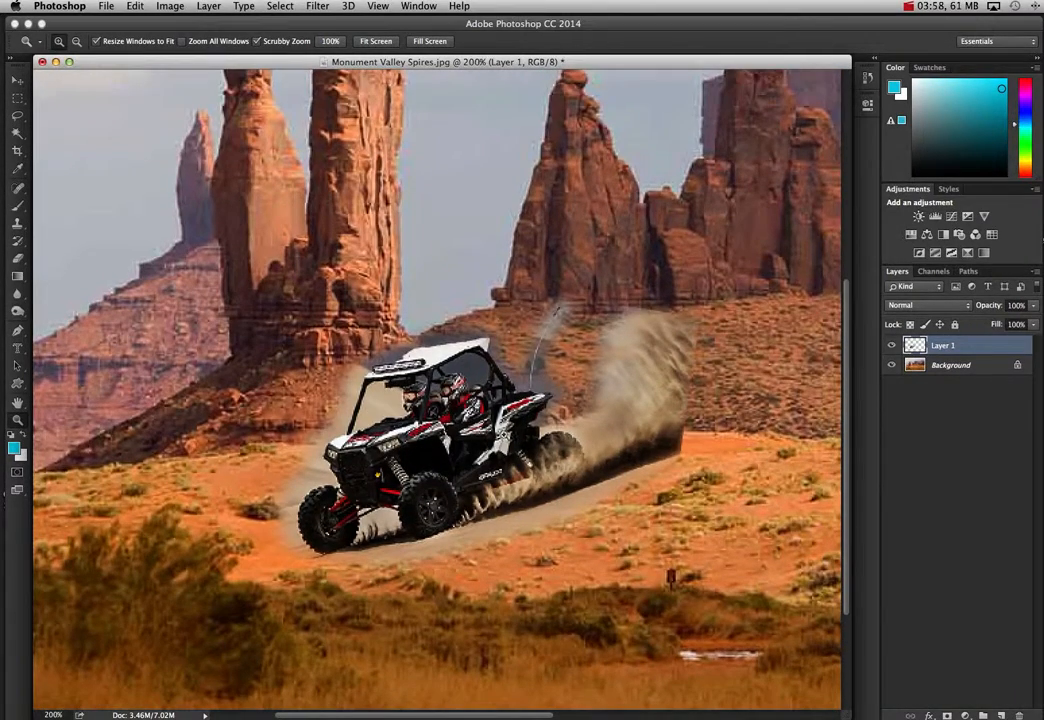
pyautogui.click(17, 133)
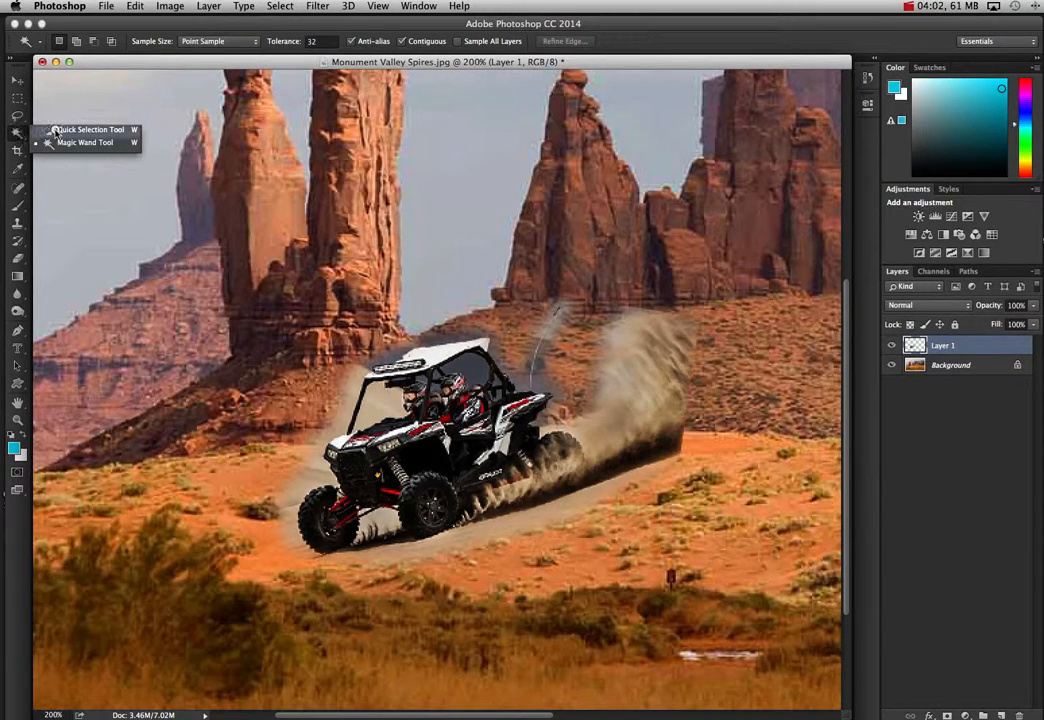
pyautogui.click(55, 131)
pyautogui.scroll(2, 287, 290)
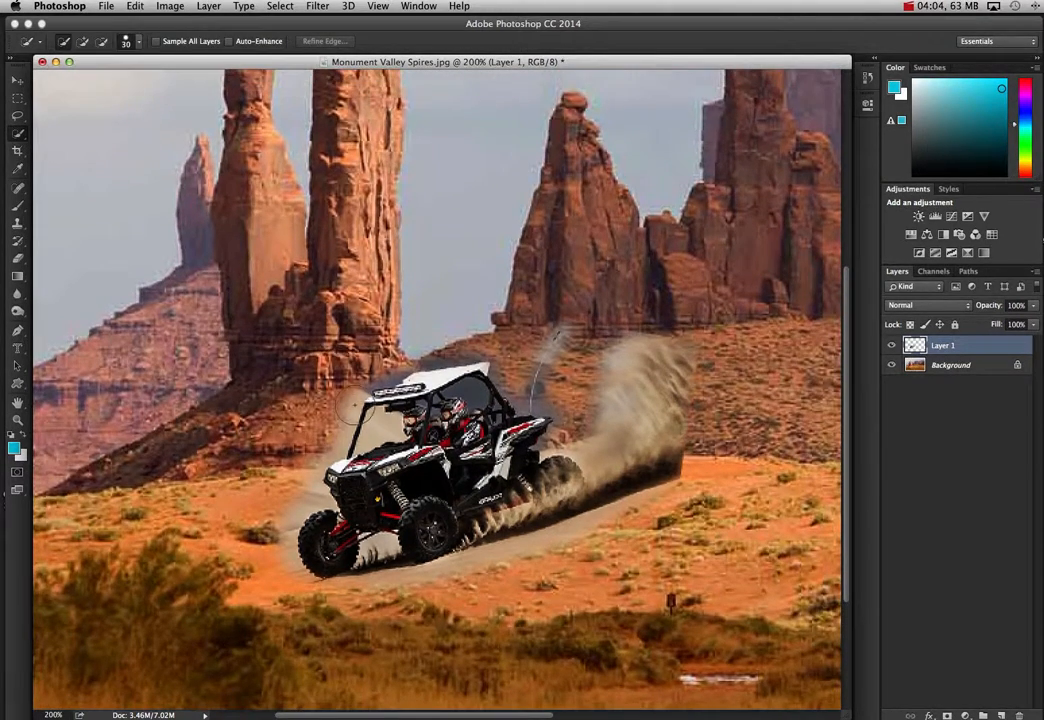
pyautogui.click(355, 404)
pyautogui.moveTo(386, 431); pyautogui.dragTo(458, 466)
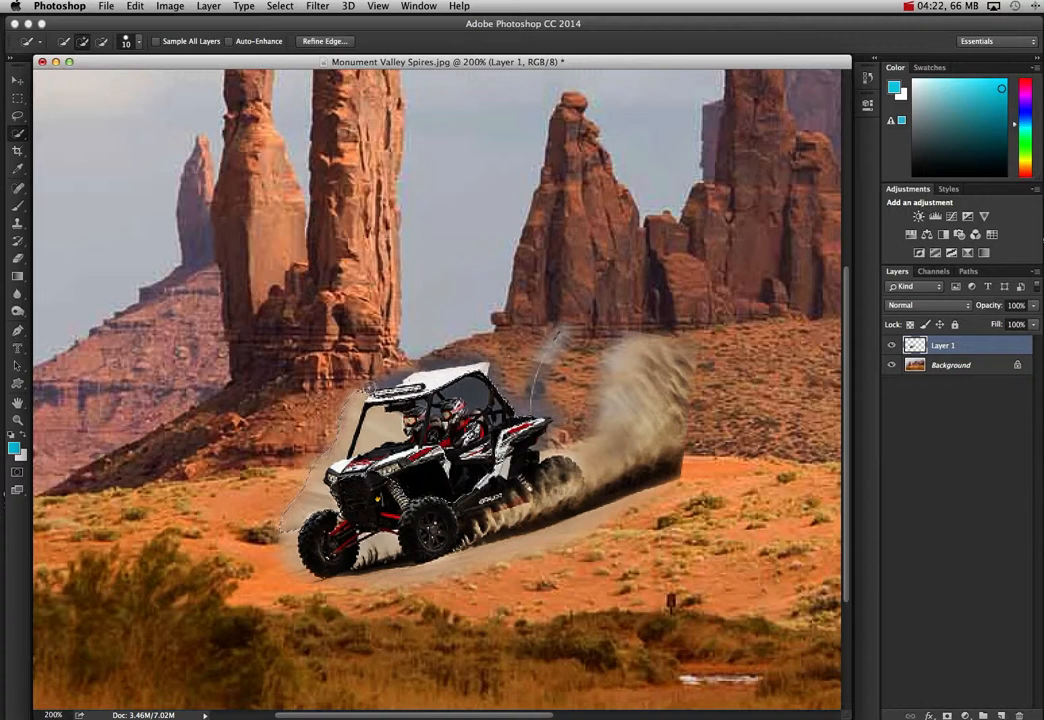
pyautogui.moveTo(349, 416)
pyautogui.mouseDown()
pyautogui.moveTo(178, 410)
pyautogui.moveTo(162, 433)
pyautogui.moveTo(207, 479)
pyautogui.moveTo(200, 502)
pyautogui.moveTo(102, 451)
pyautogui.moveTo(128, 377)
pyautogui.moveTo(258, 328)
pyautogui.moveTo(409, 322)
pyautogui.moveTo(455, 307)
pyautogui.moveTo(497, 326)
pyautogui.mouseUp()
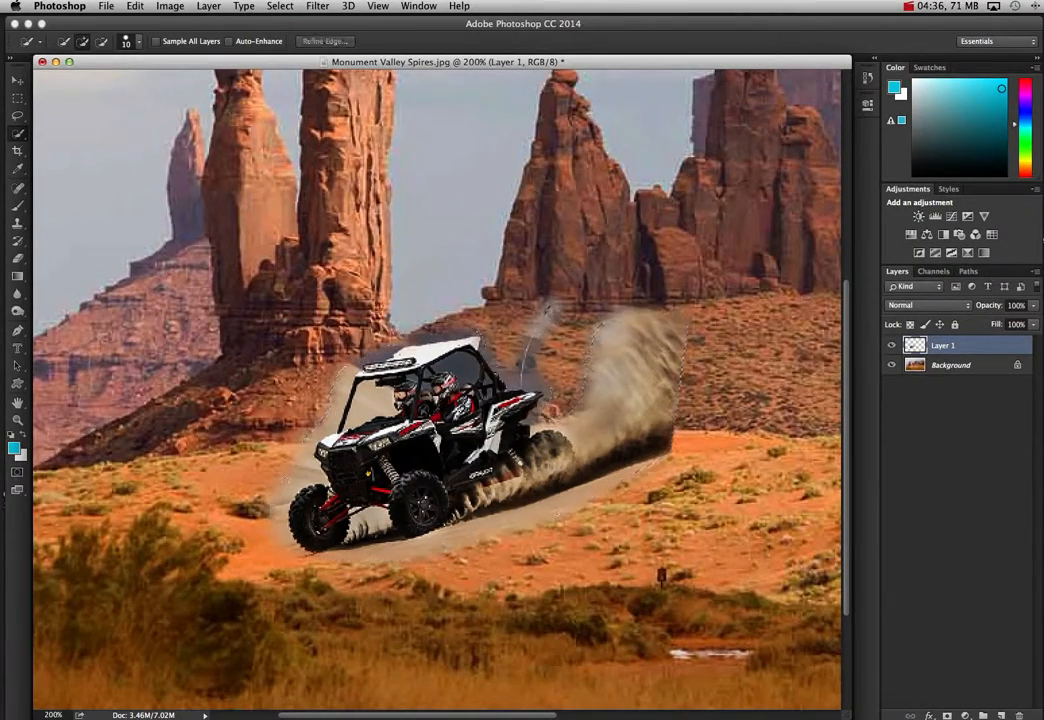
# Delete the leftover background around the vehicle and dust and inside the cab openings, using the Magic Wand at tolerance 32
pyautogui.click(18, 136)
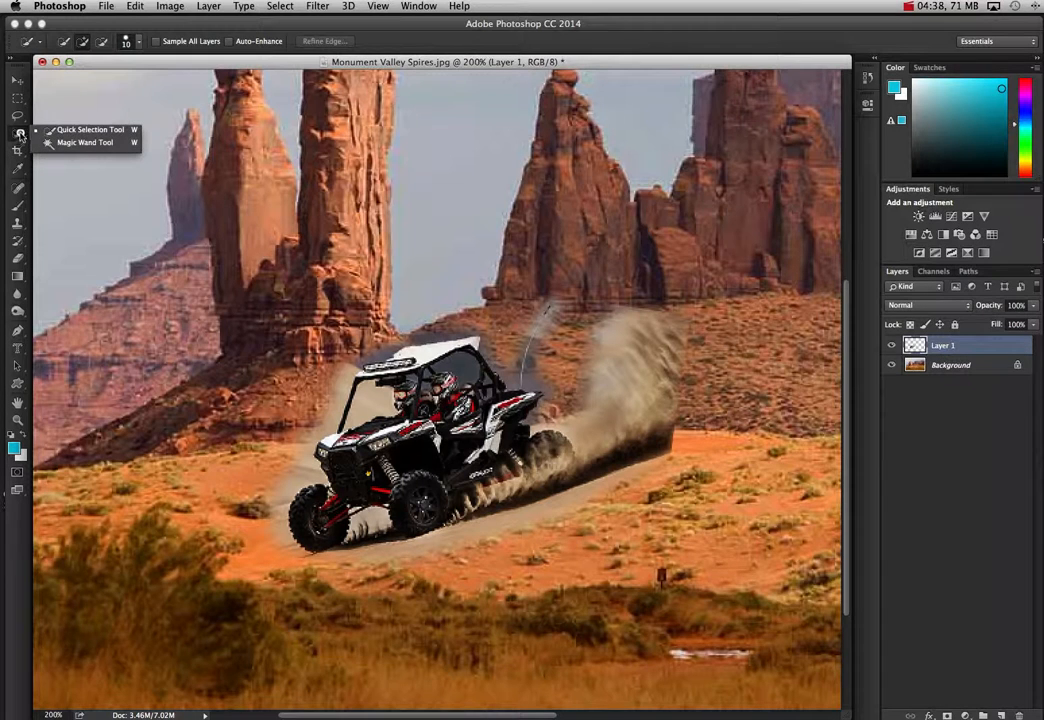
pyautogui.click(72, 142)
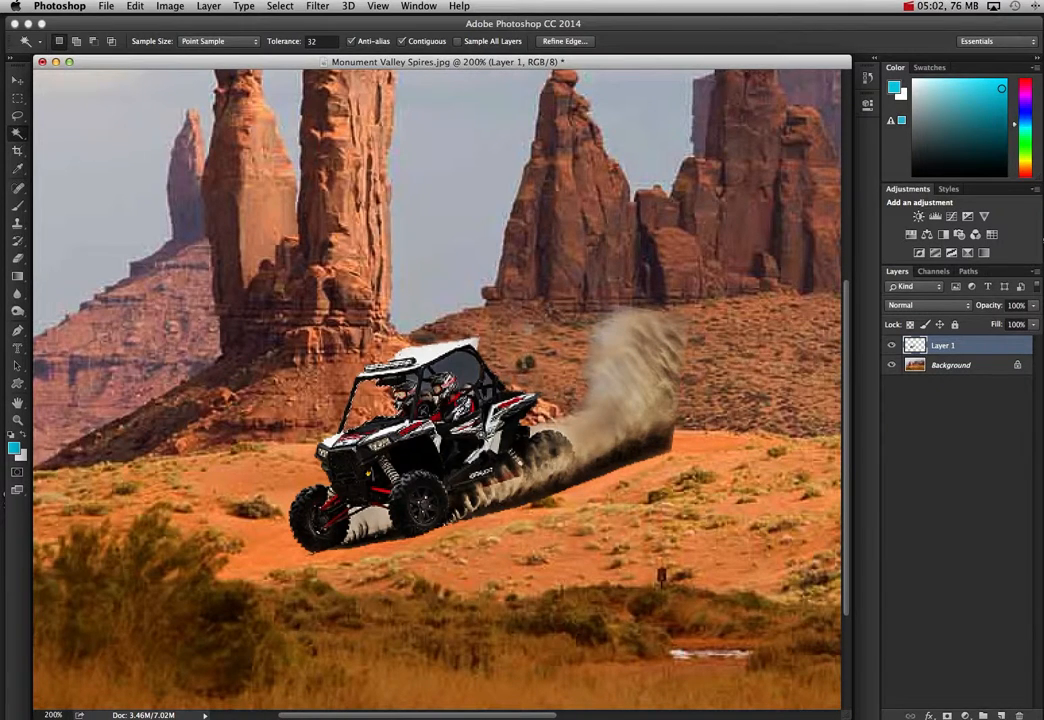
pyautogui.click(460, 364)
pyautogui.press('Delete')
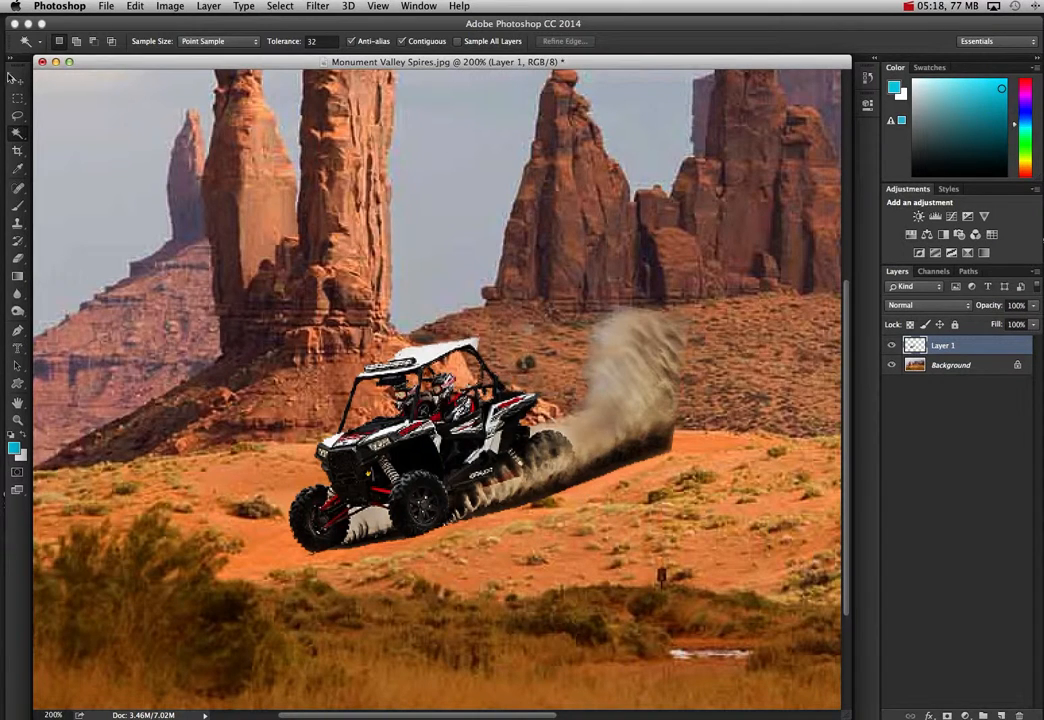
# Nudge the cleaned-up vehicle layer slightly down and to the left on the sand
pyautogui.click(18, 81)
pyautogui.click(19, 421)
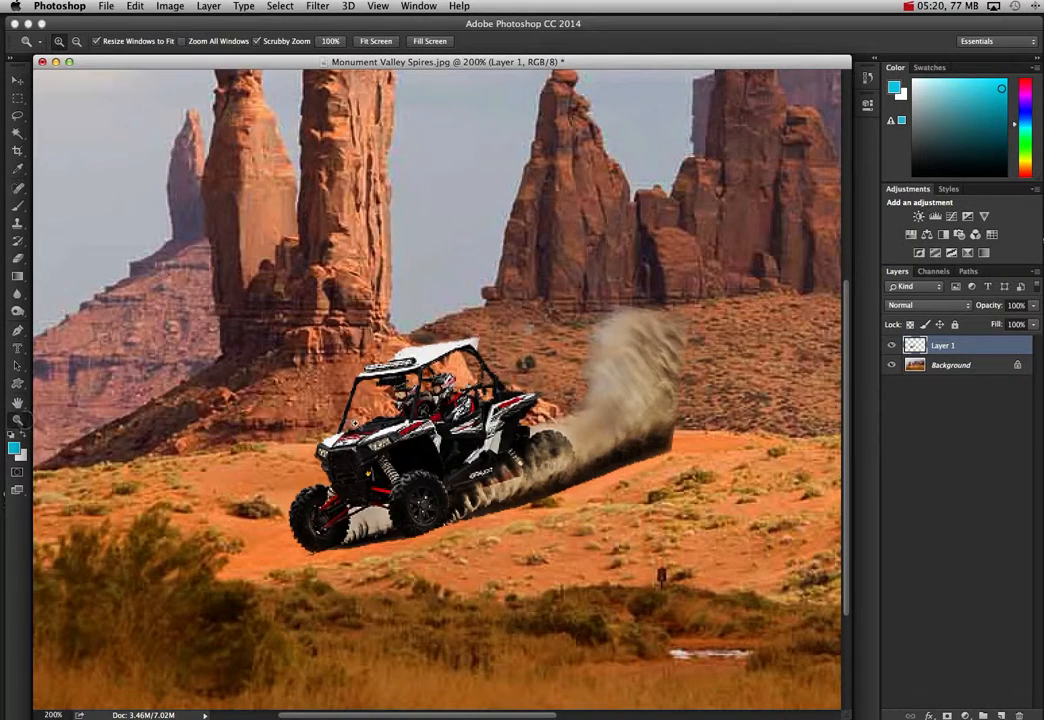
pyautogui.keyDown('alt'); pyautogui.click(405, 432); pyautogui.keyUp('alt')
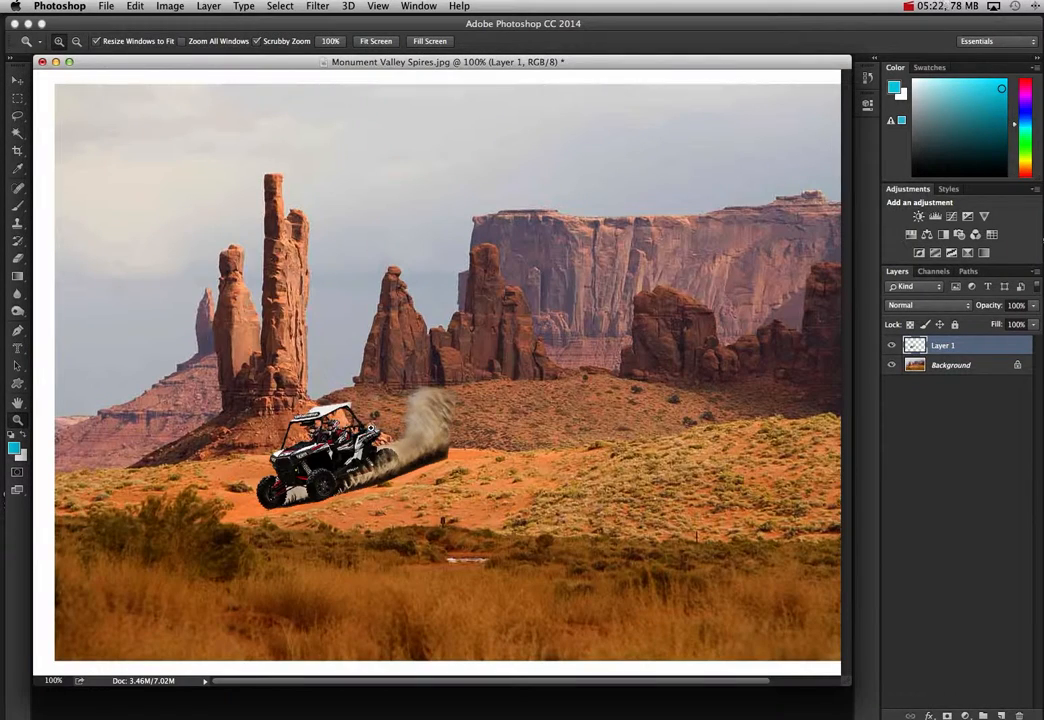
pyautogui.keyDown('alt'); pyautogui.click(288, 358); pyautogui.keyUp('alt')
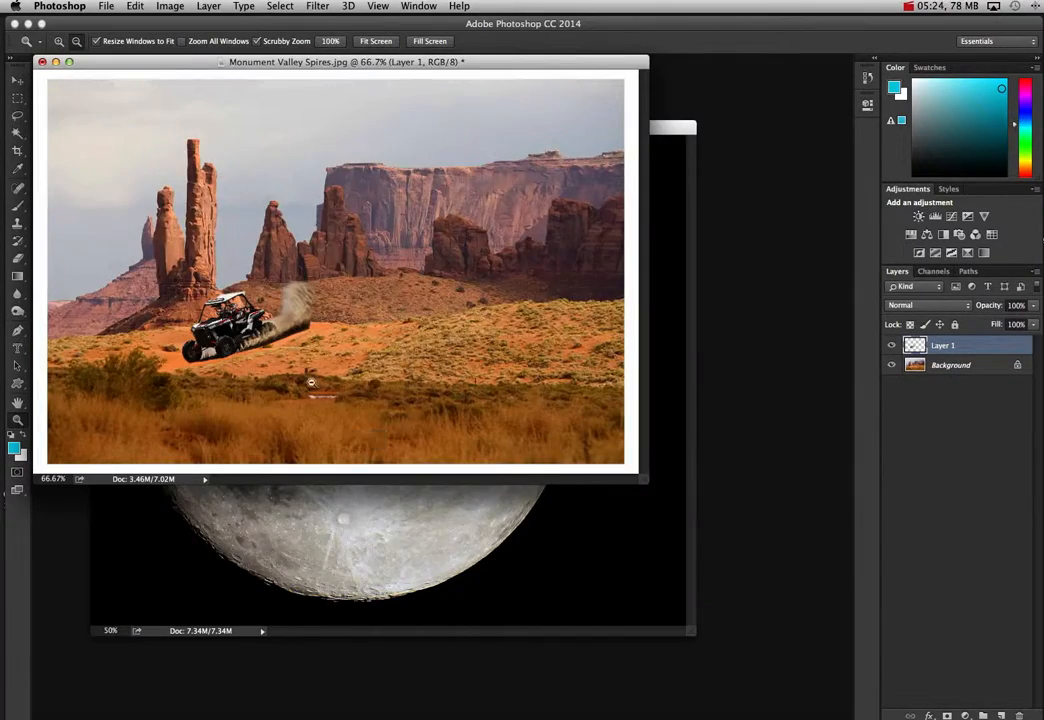
pyautogui.click(275, 336)
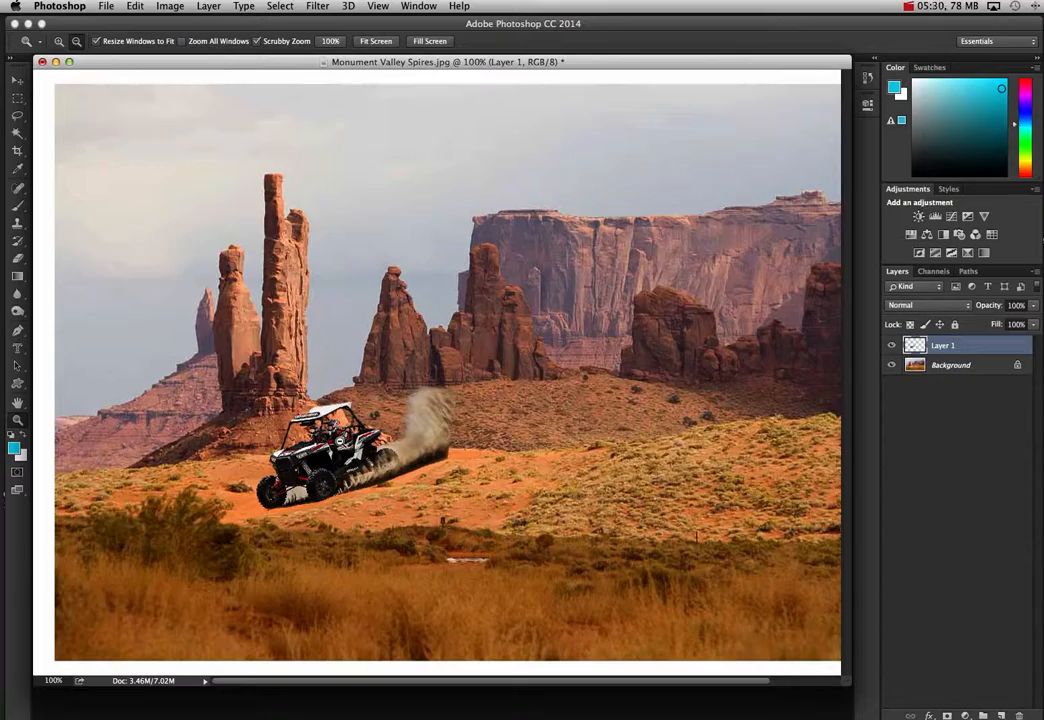
pyautogui.scroll(-5, 340, 441)
pyautogui.scroll(12, 340, 441)
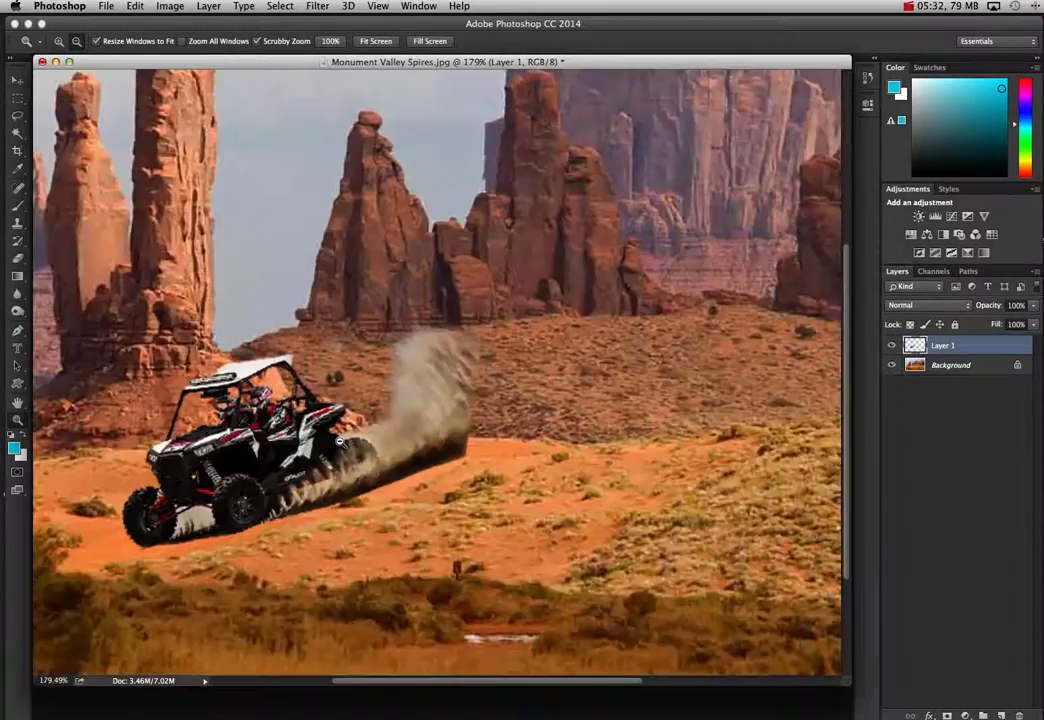
pyautogui.scroll(-3, 340, 441)
pyautogui.scroll(-3, 340, 441)
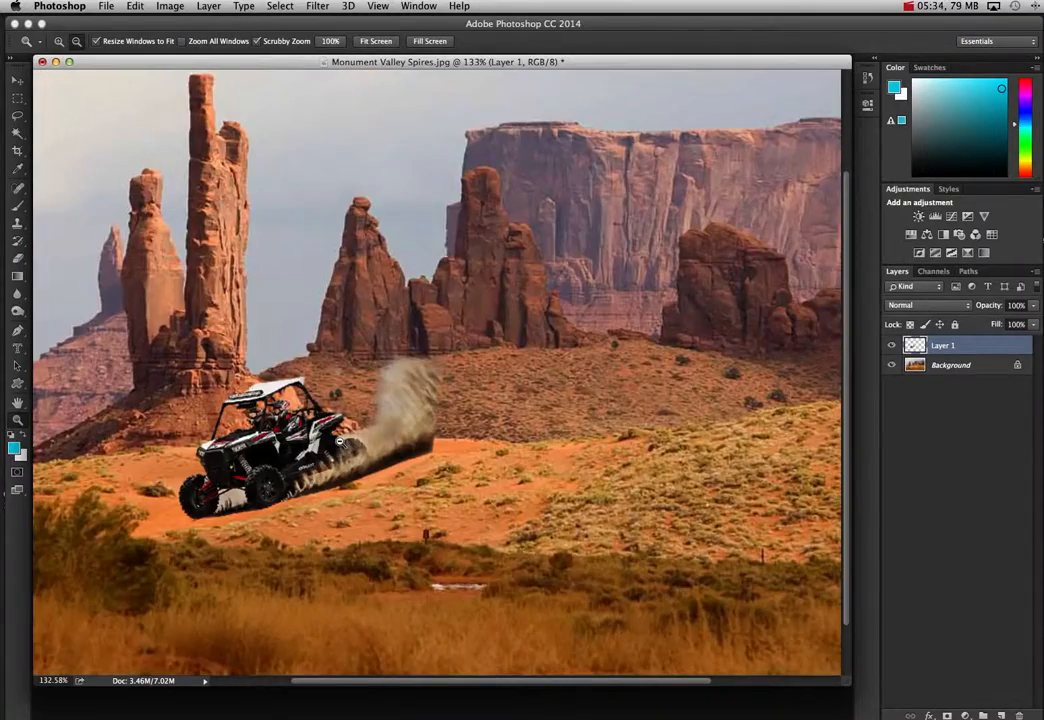
pyautogui.click(17, 80)
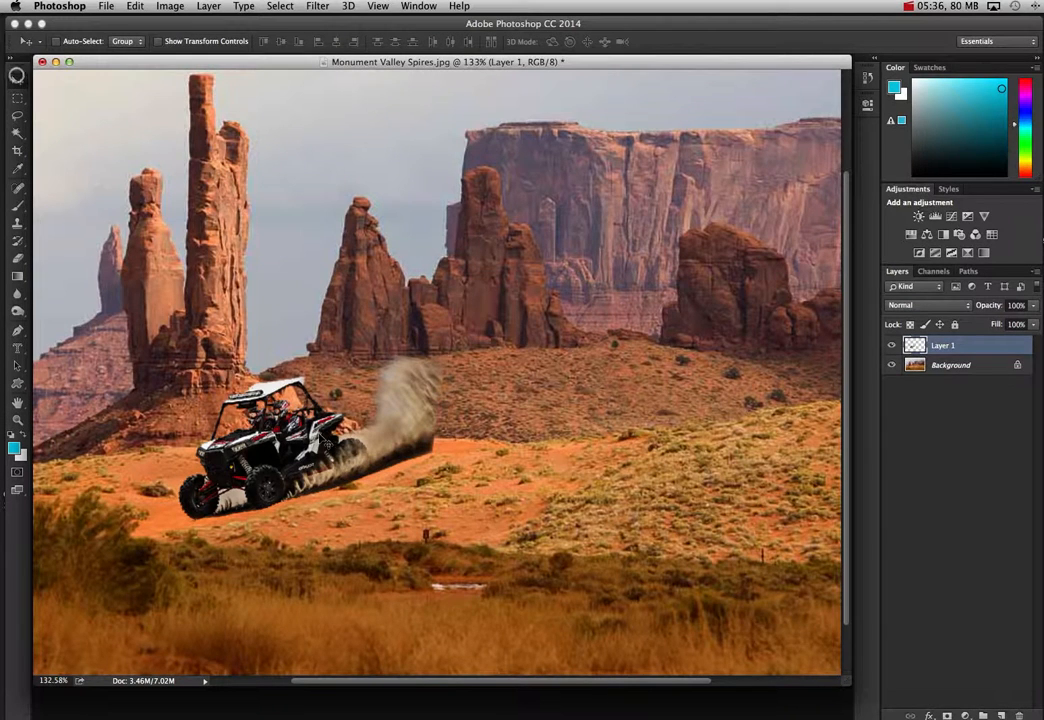
pyautogui.moveTo(322, 455)
pyautogui.mouseDown()
pyautogui.moveTo(361, 450)
pyautogui.moveTo(315, 459)
pyautogui.mouseUp()
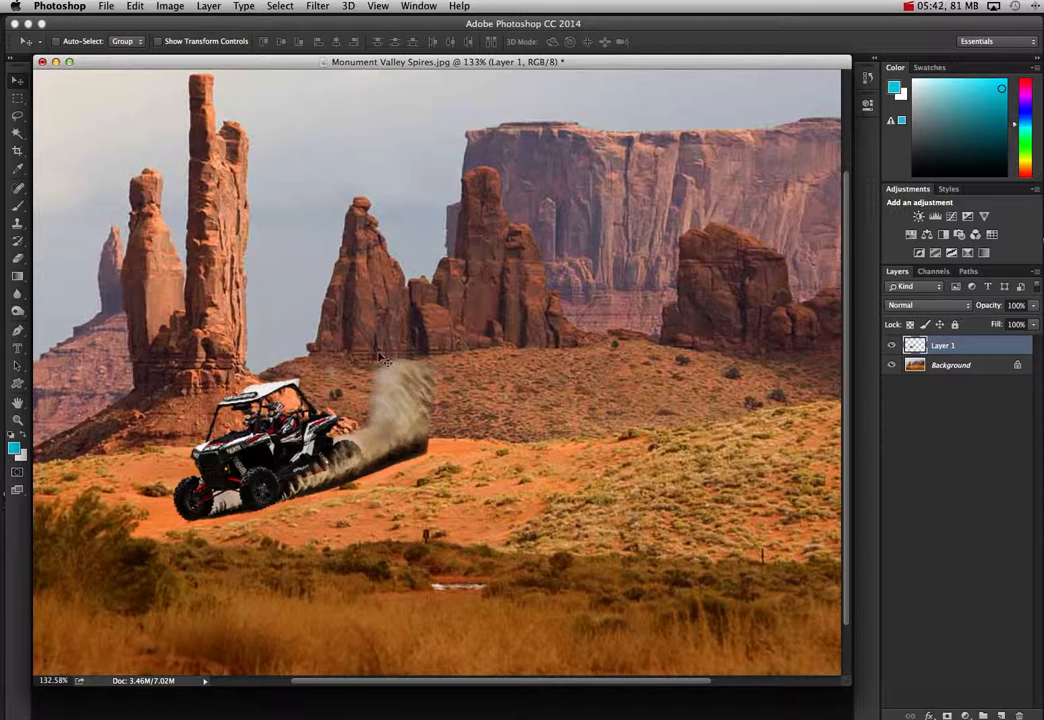
# Apply a Color Balance adjustment to the vehicle layer with midtone levels of +33, 0 and +4, preserving luminosity
pyautogui.click(170, 5)
pyautogui.moveTo(140, 42)
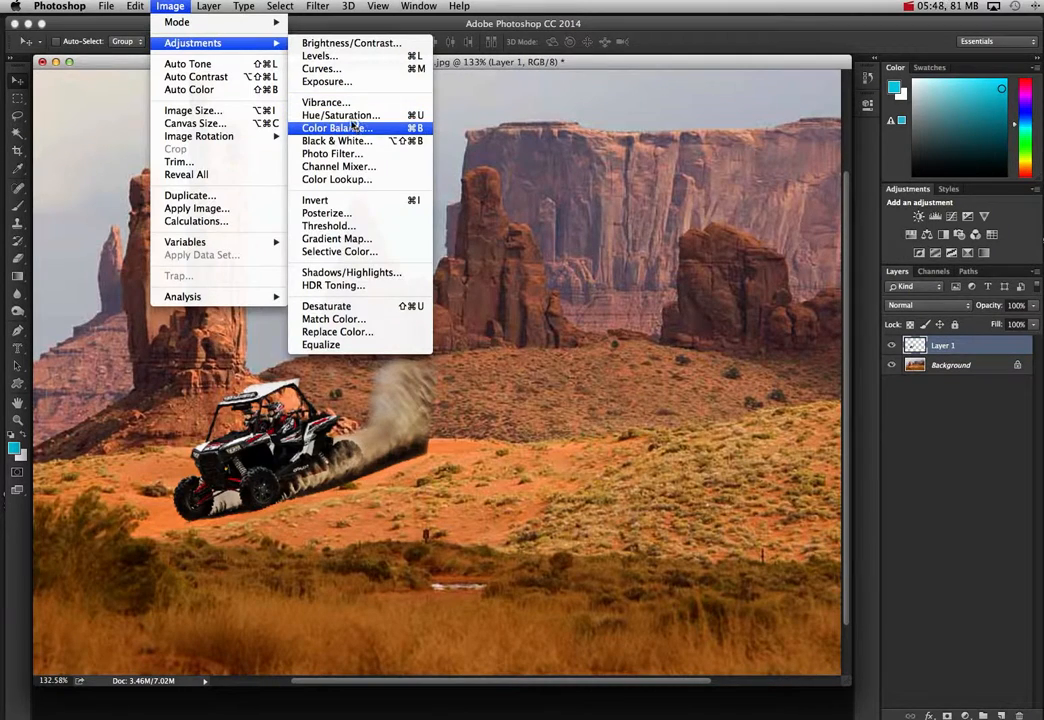
pyautogui.click(337, 128)
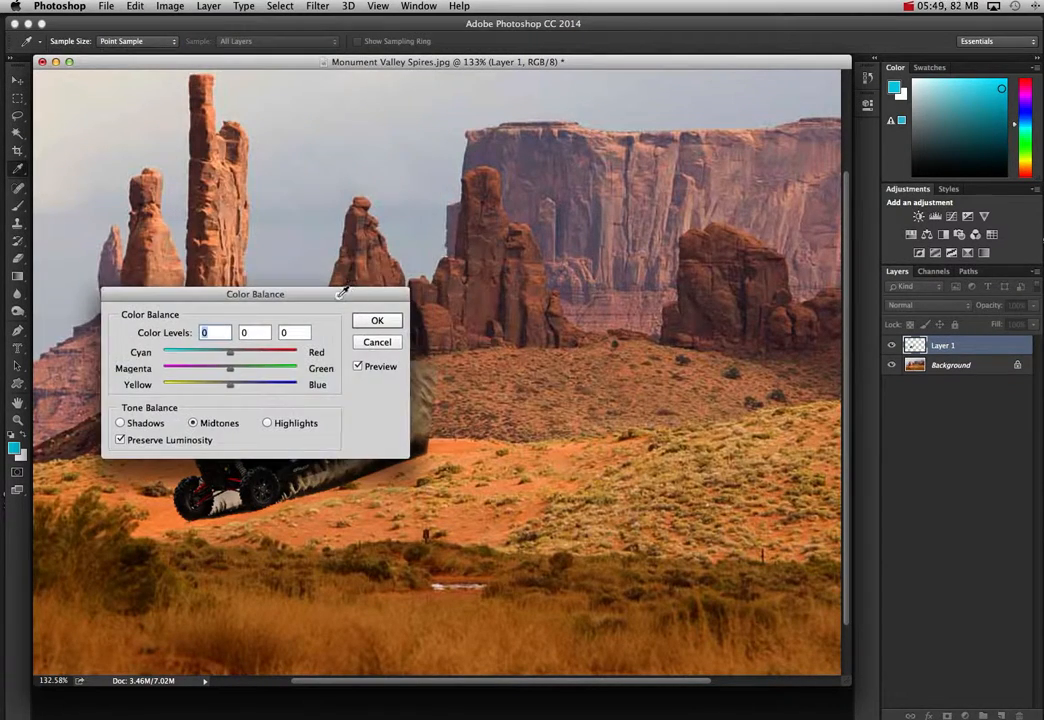
pyautogui.moveTo(340, 294); pyautogui.dragTo(718, 242)
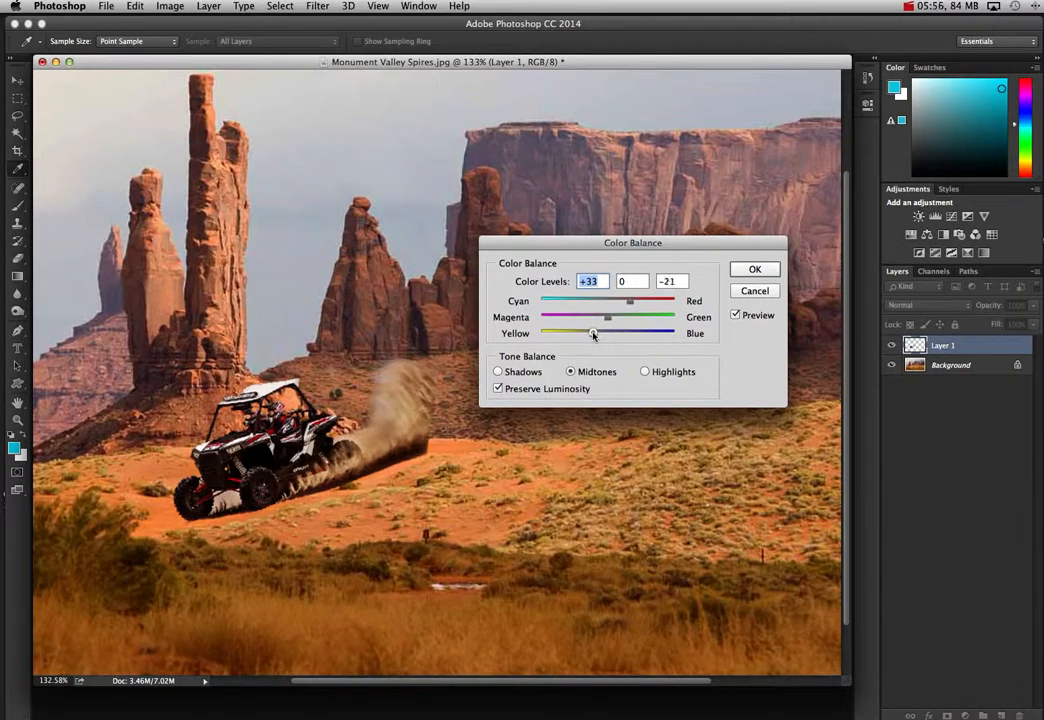
pyautogui.click(611, 334)
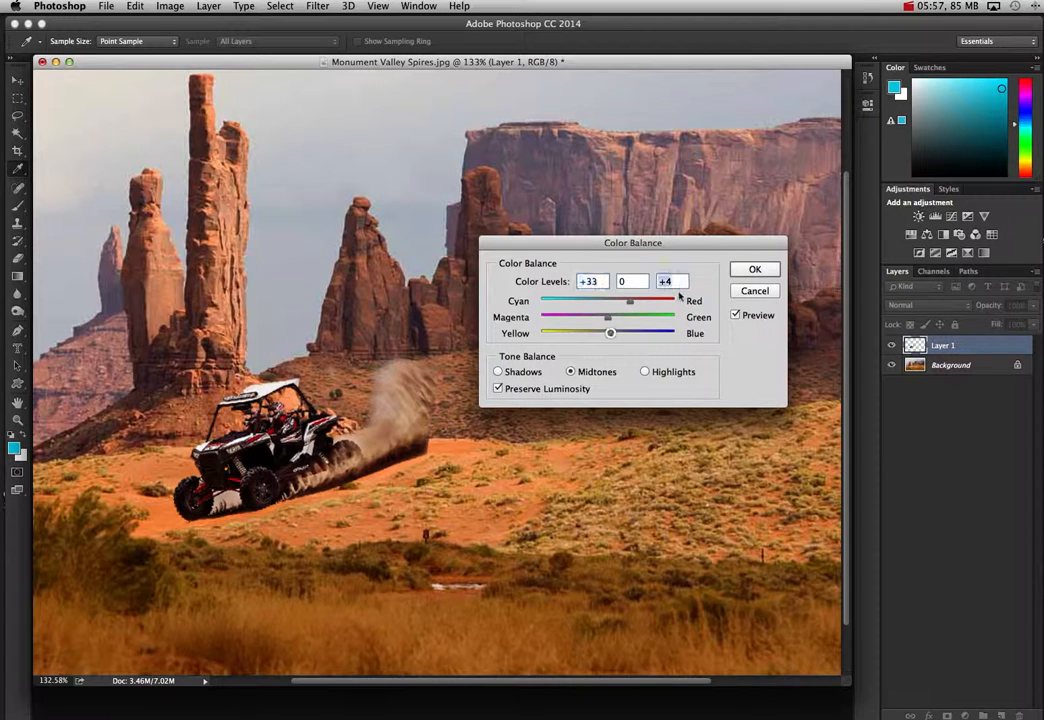
pyautogui.click(752, 270)
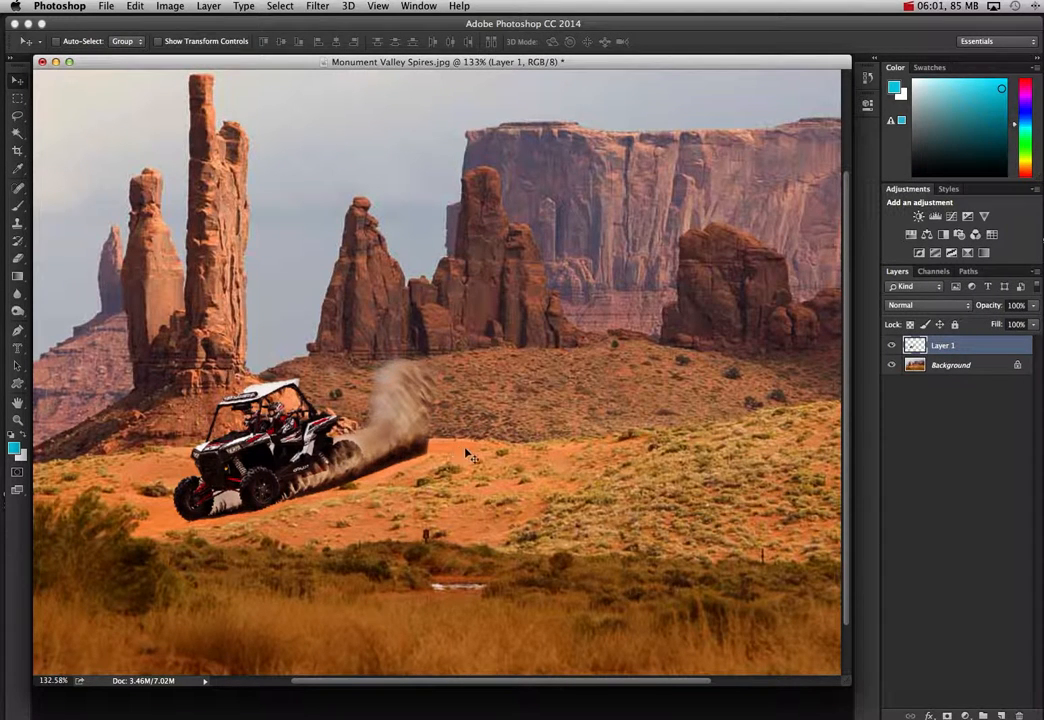
# Lasso the dust trail with a 10 px feather, shift its Color Balance midtones toward red and yellow, and deselect it
pyautogui.click(16, 117)
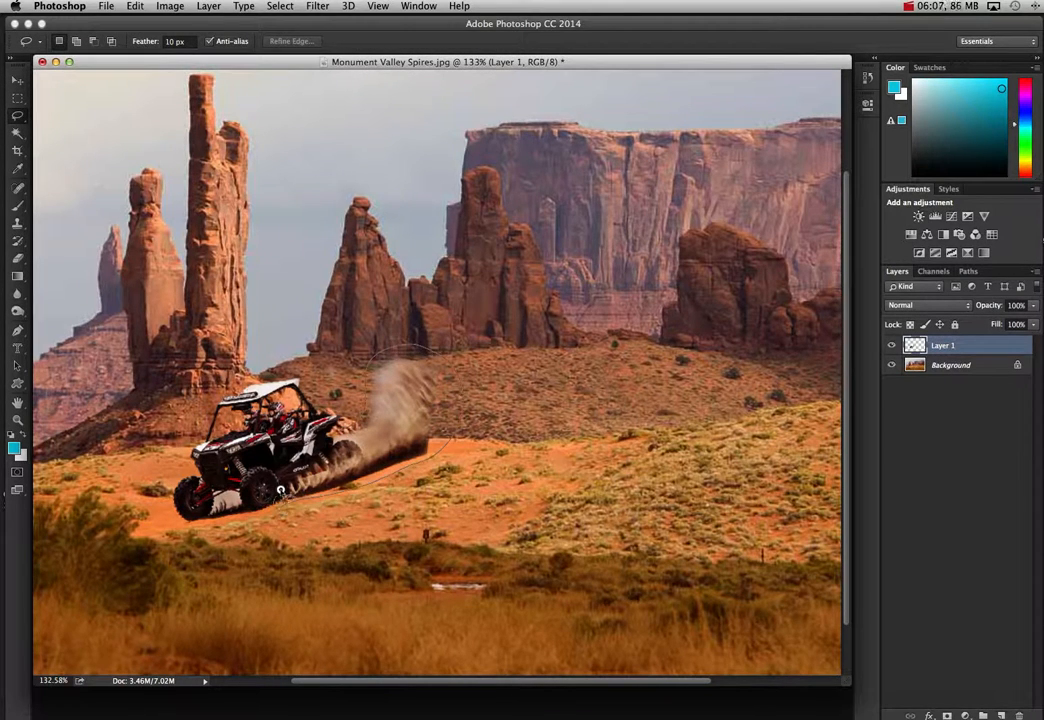
pyautogui.moveTo(306, 476)
pyautogui.mouseDown()
pyautogui.moveTo(339, 441)
pyautogui.moveTo(281, 363)
pyautogui.mouseUp()
pyautogui.moveTo(340, 440); pyautogui.dragTo(360, 424)
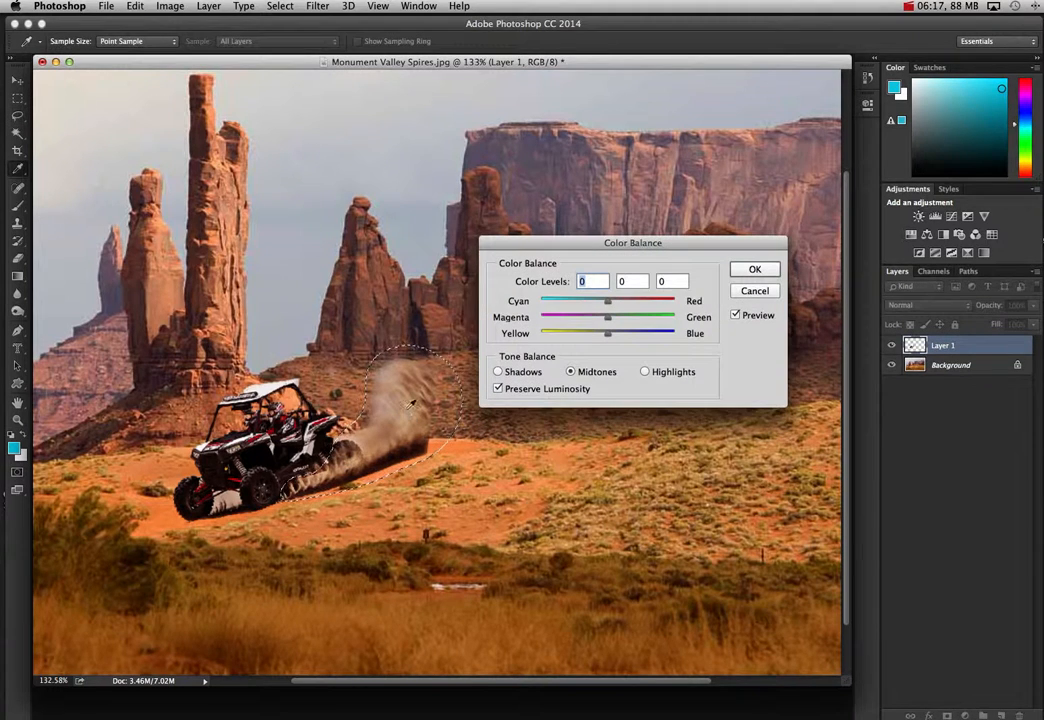
pyautogui.moveTo(608, 303)
pyautogui.mouseDown()
pyautogui.moveTo(635, 304)
pyautogui.moveTo(599, 333)
pyautogui.mouseUp()
pyautogui.click(750, 269)
pyautogui.press('l')
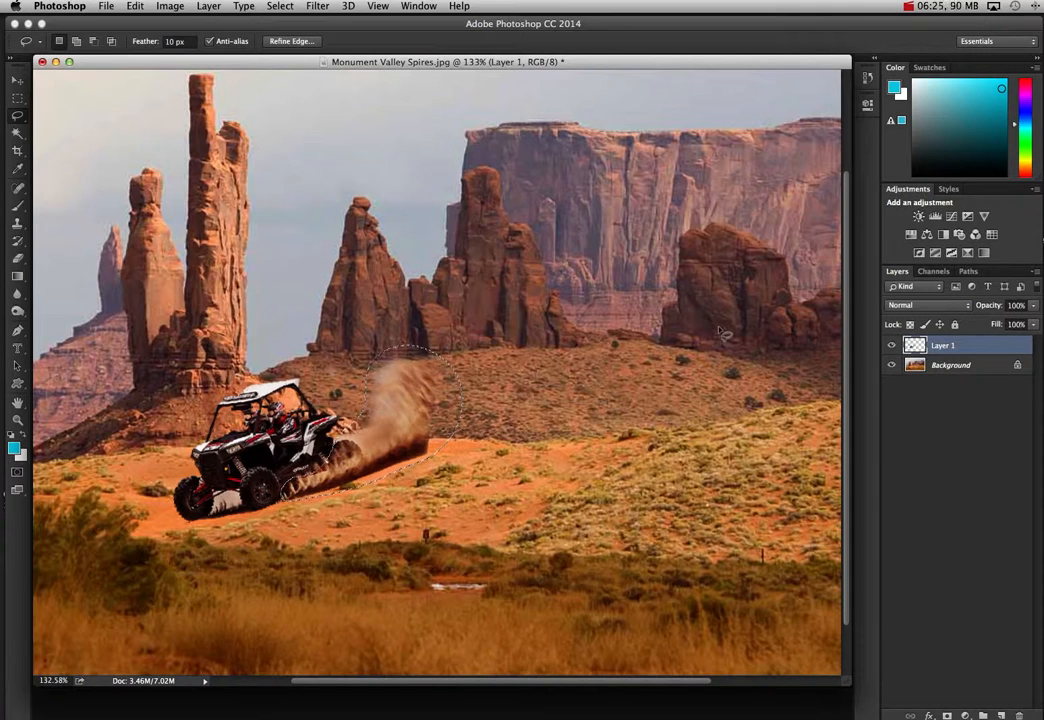
pyautogui.hotkey('ctrl', 'd')
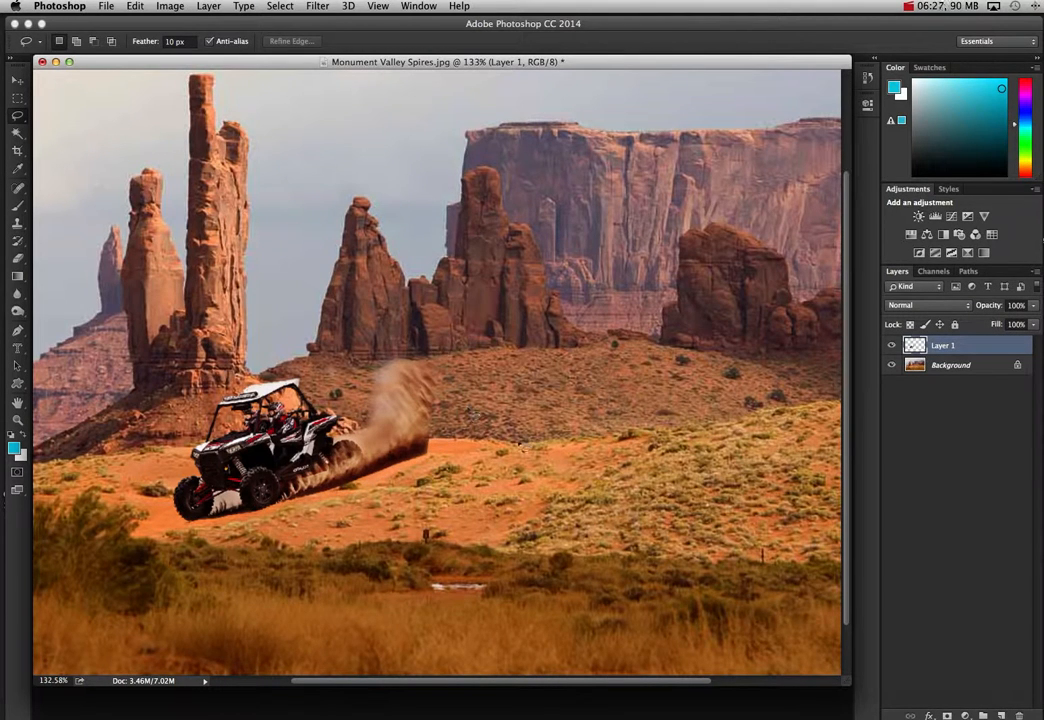
# Try an Eraser stroke across the vehicle at 100% opacity, and undo it
pyautogui.click(19, 260)
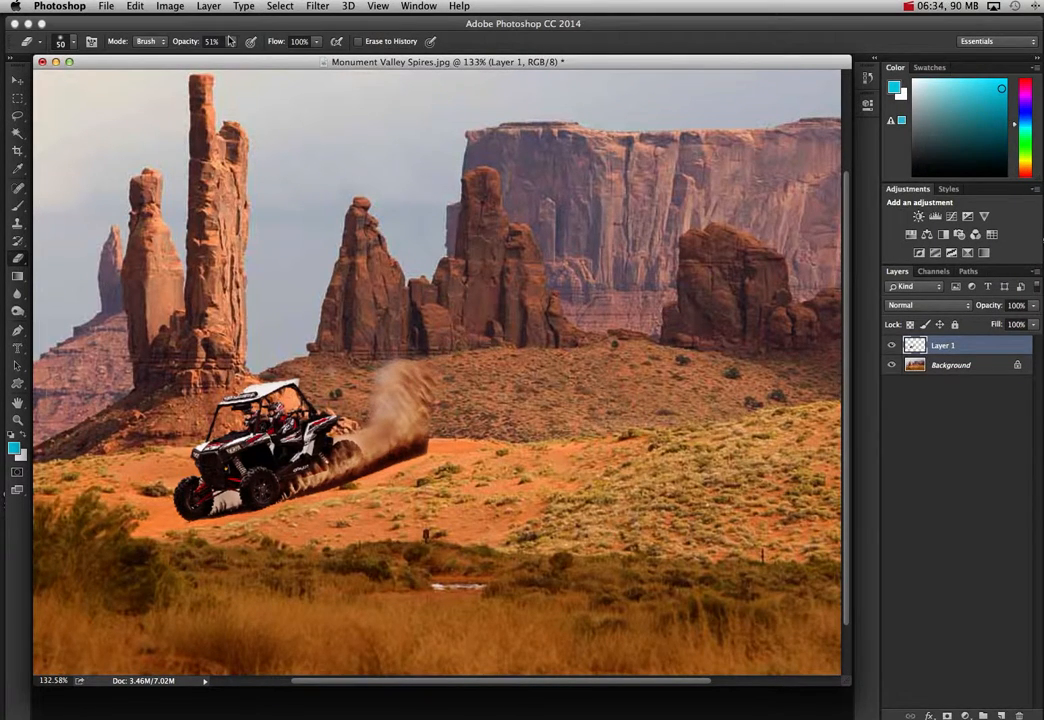
pyautogui.click(231, 41)
pyautogui.moveTo(231, 55); pyautogui.dragTo(270, 55)
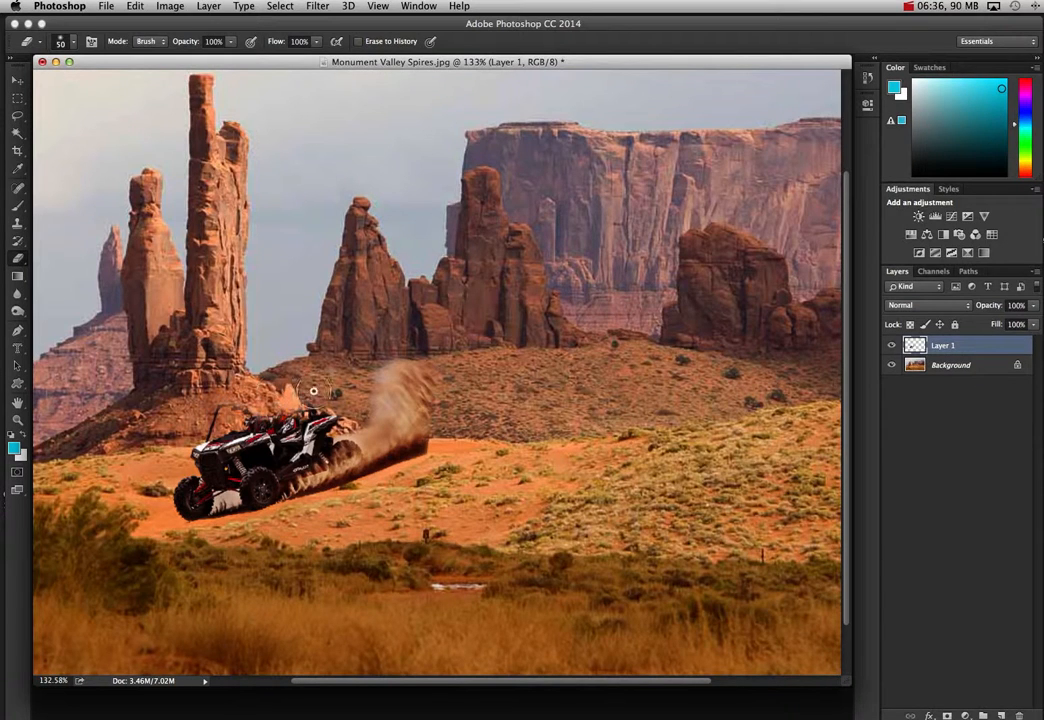
pyautogui.moveTo(297, 402)
pyautogui.mouseDown()
pyautogui.moveTo(261, 417)
pyautogui.moveTo(285, 436)
pyautogui.mouseUp()
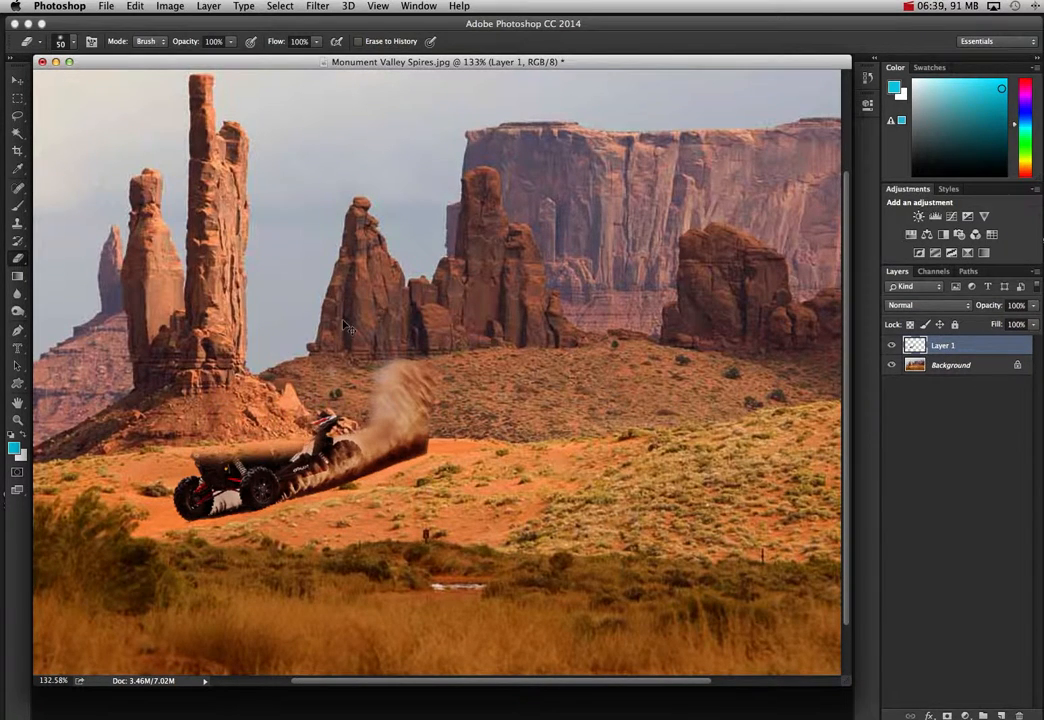
pyautogui.press('super+z')
# Soften the edges of the dust trail with the Eraser at 42% opacity, reducing the brush size to 20 px
pyautogui.click(232, 46)
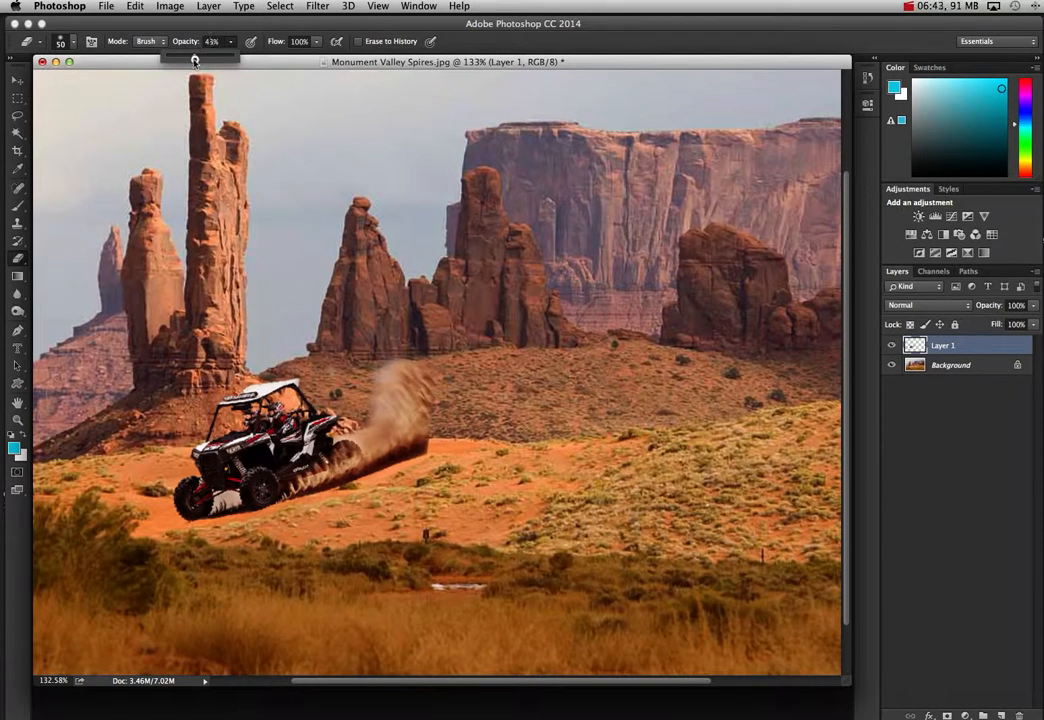
pyautogui.moveTo(195, 59); pyautogui.dragTo(193, 59)
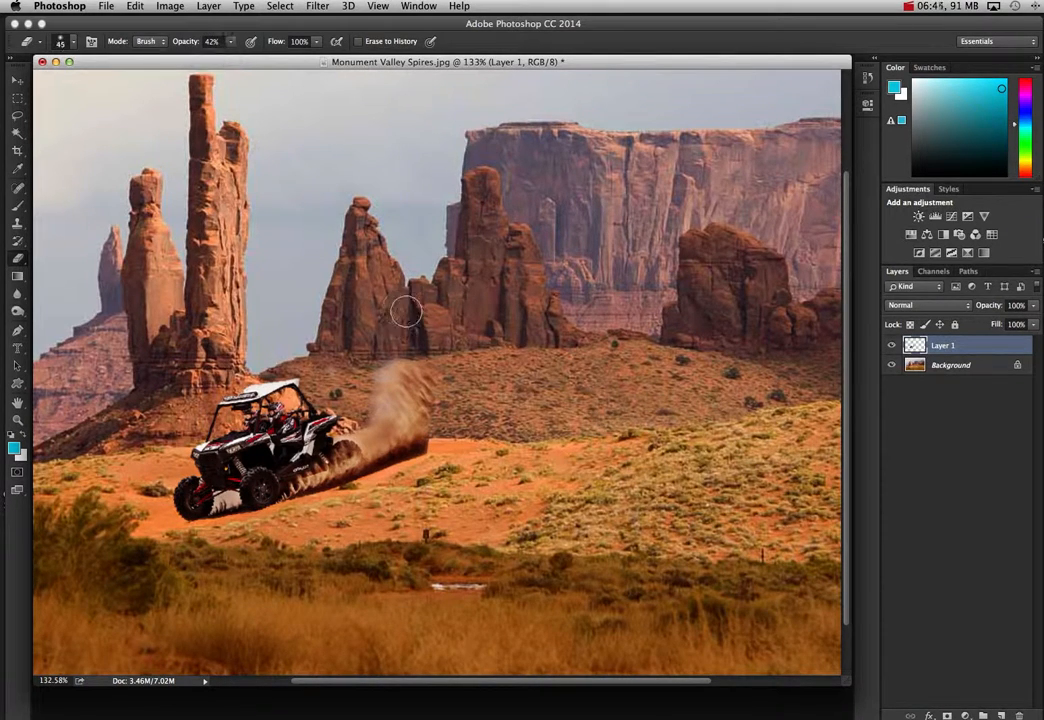
pyautogui.press('[')
pyautogui.press('[')
pyautogui.press('[')
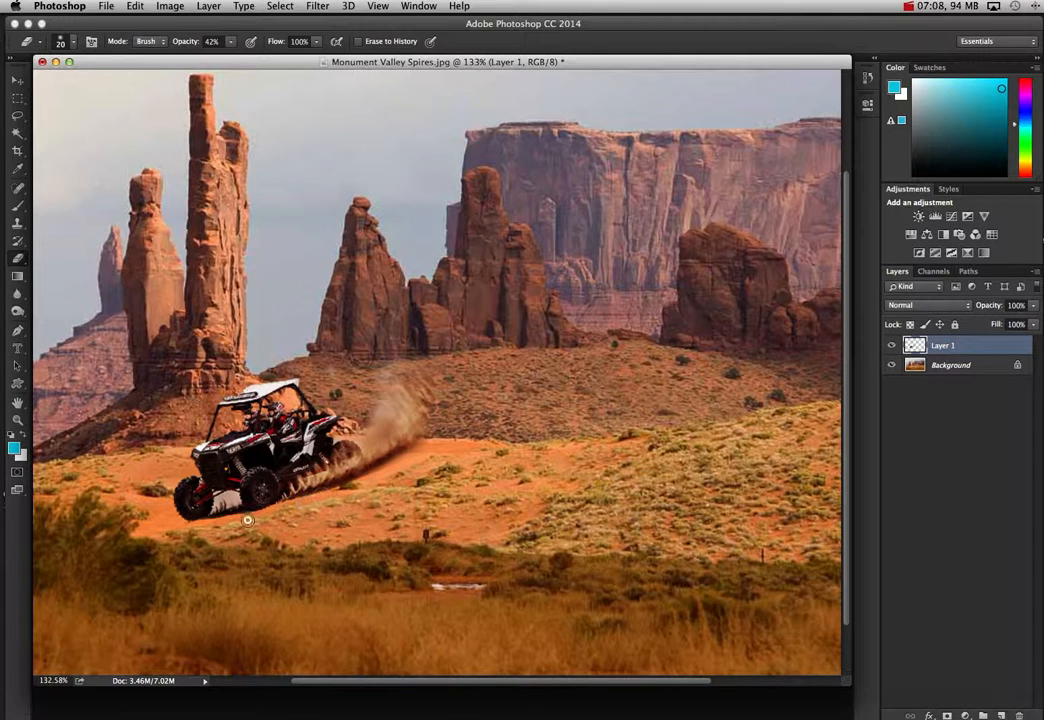
# Delete the light patch between the vehicle's front wheels with the Magic Wand at tolerance 32, and deselect
pyautogui.click(18, 133)
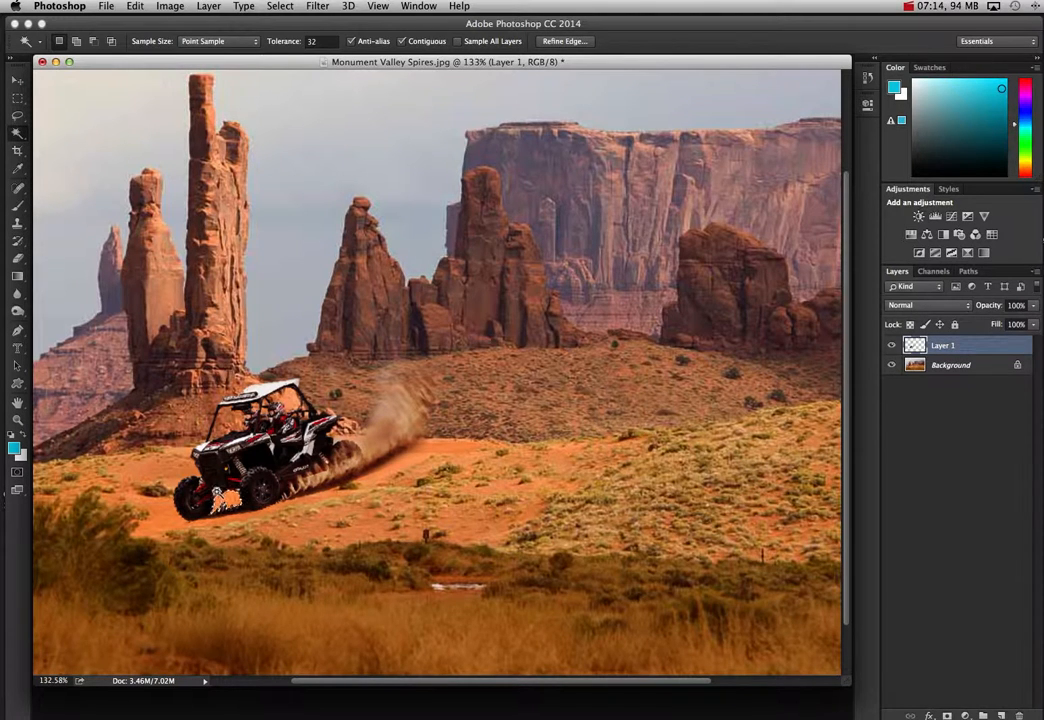
pyautogui.click(240, 494)
pyautogui.press('super+d')
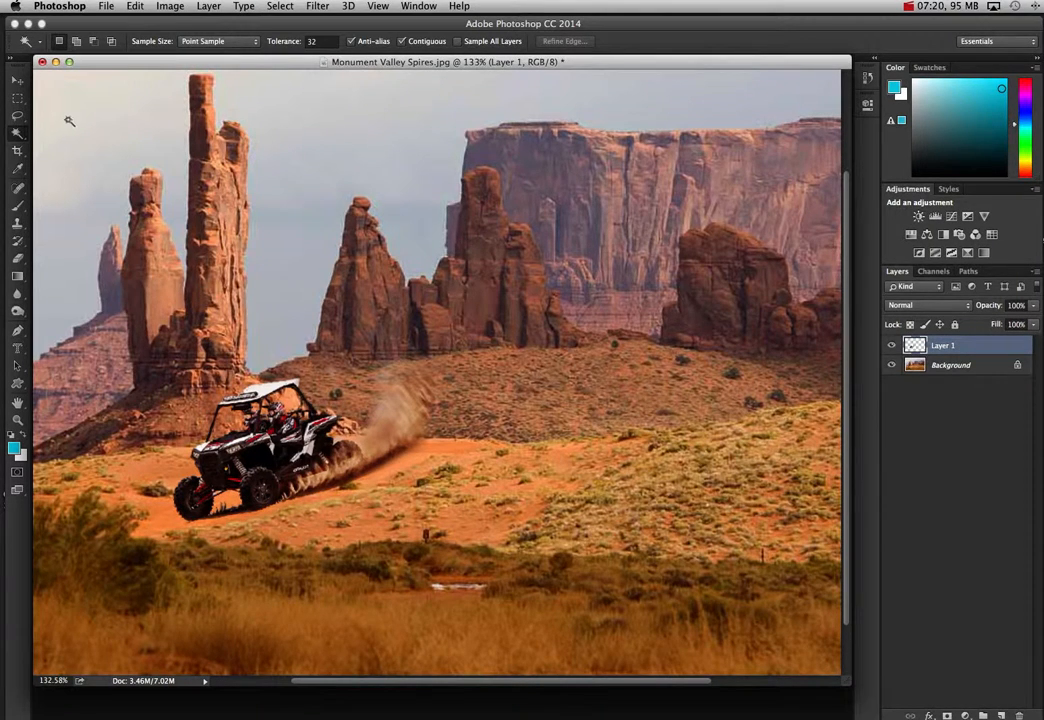
# Toggle the visibility of the vehicle layer and the background to inspect the cut-out's edges
pyautogui.press('s')
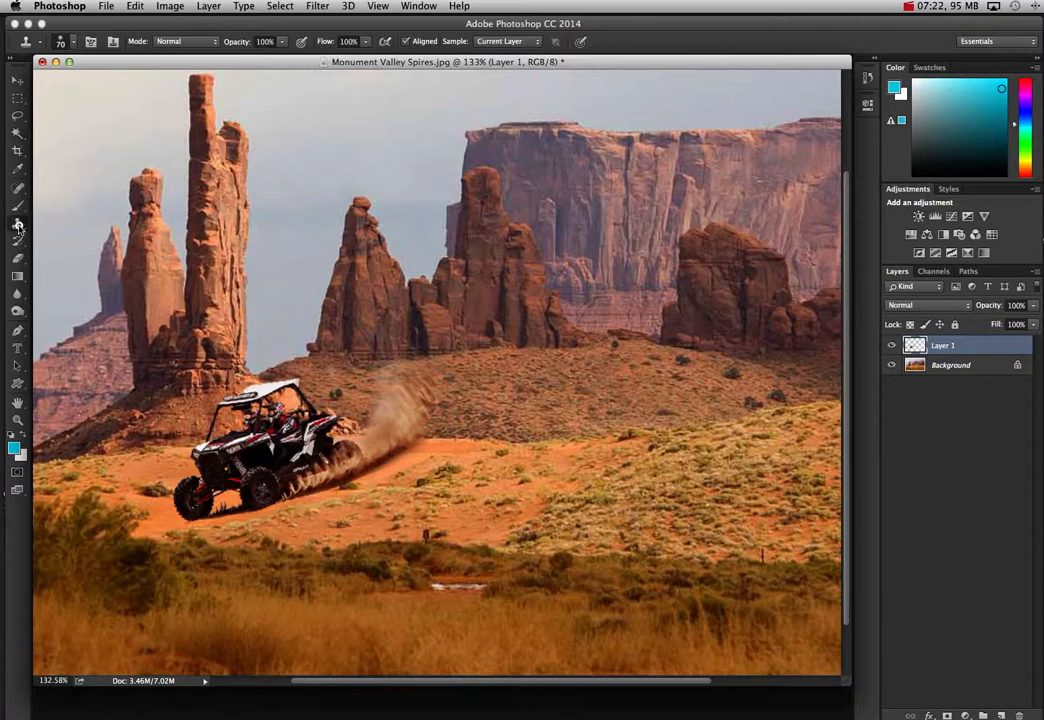
pyautogui.click(18, 258)
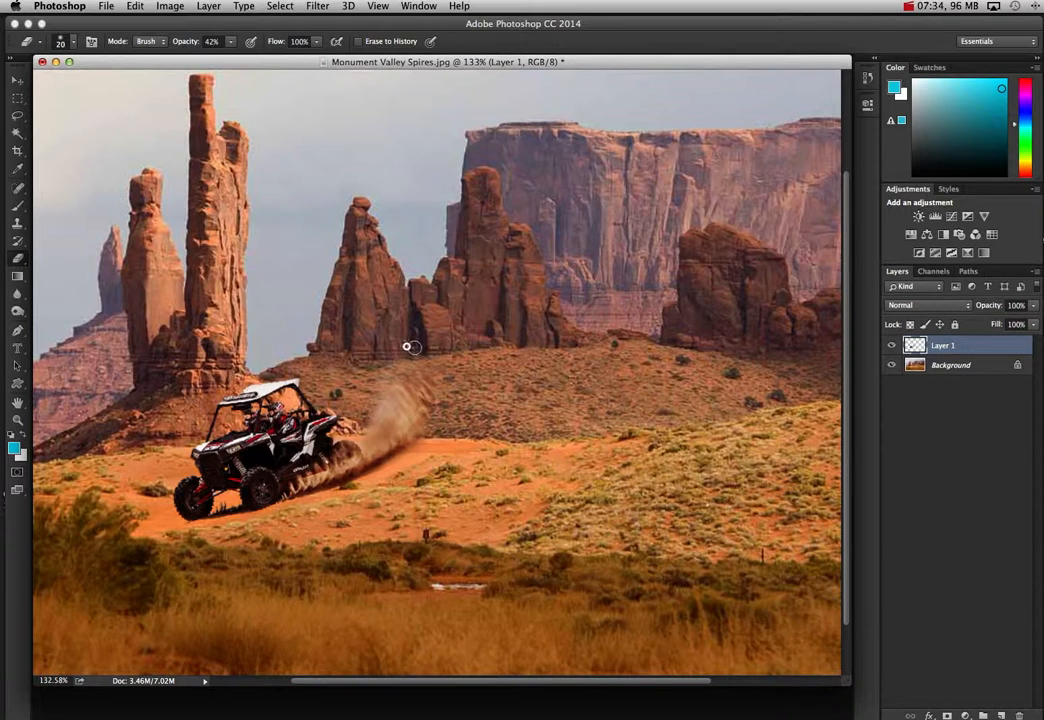
pyautogui.click(892, 345)
pyautogui.click(892, 345)
pyautogui.click(892, 365)
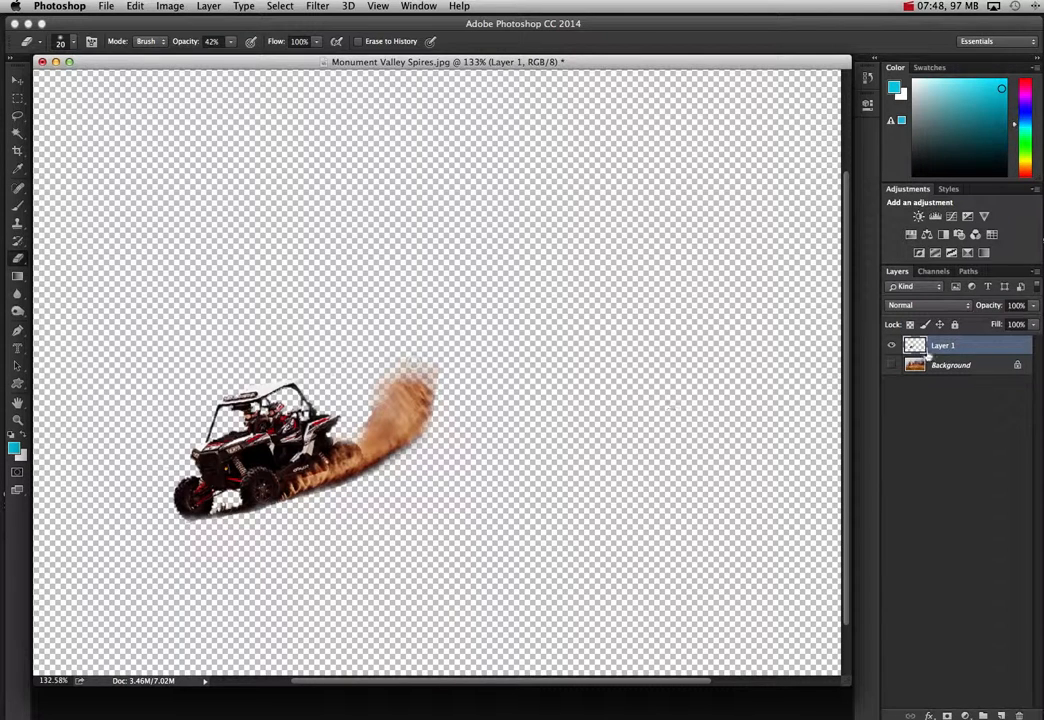
pyautogui.click(893, 365)
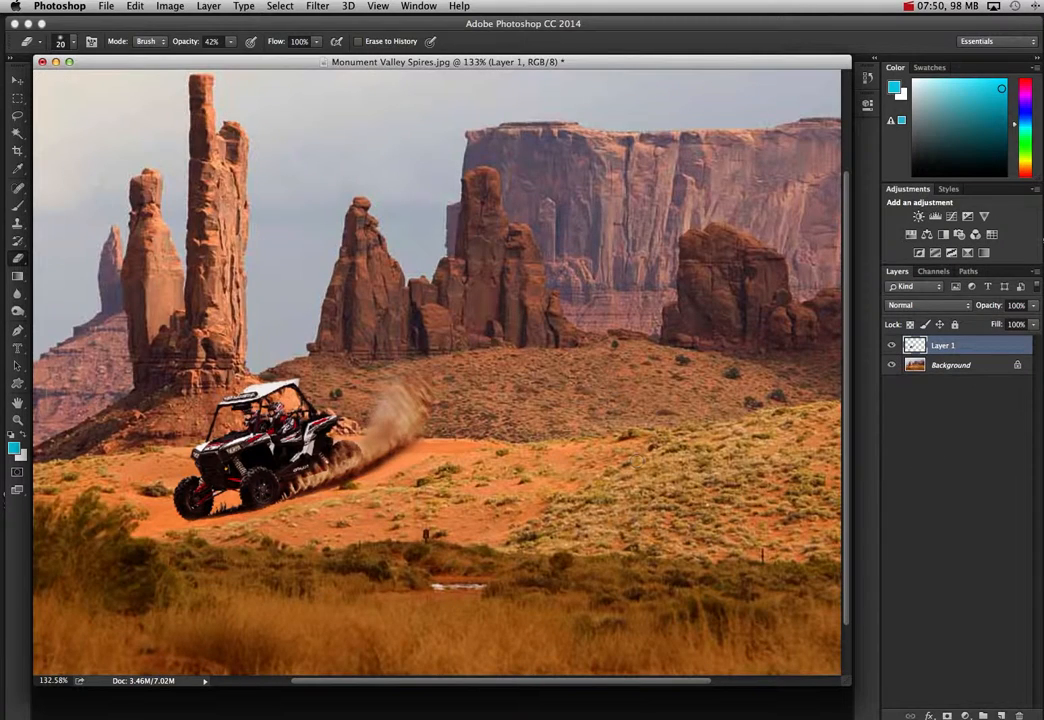
# Scale the vehicle layer down to about 73%, reposition it on the sand, and rotate it slightly
pyautogui.click(16, 80)
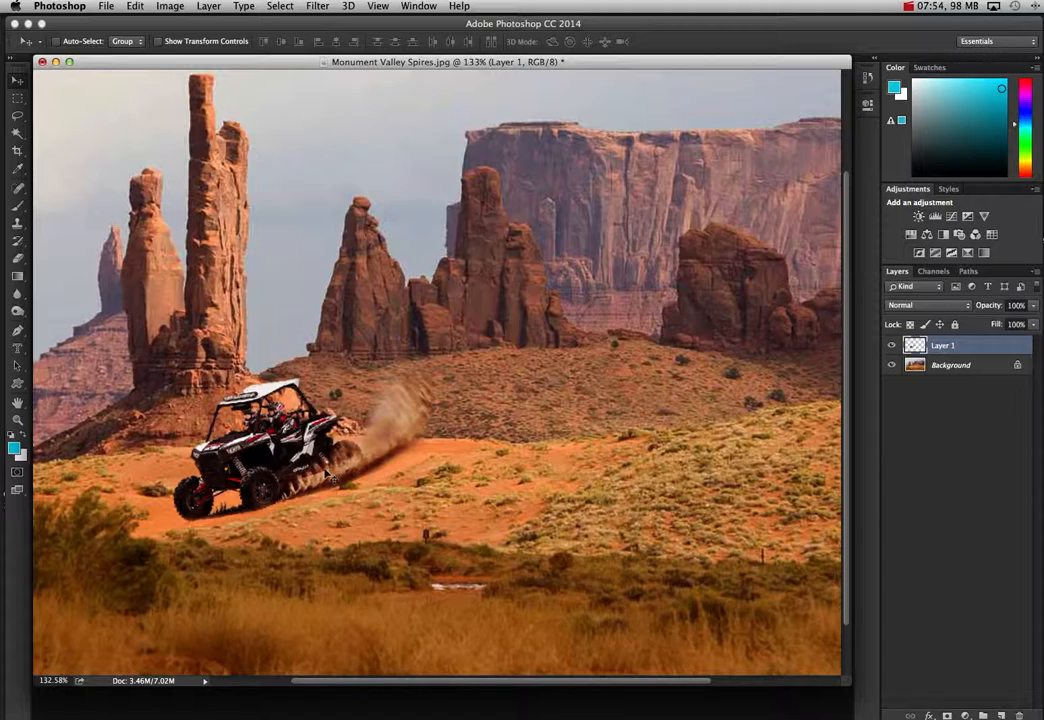
pyautogui.press('super+t')
pyautogui.moveTo(437, 352); pyautogui.dragTo(384, 394)
pyautogui.moveTo(271, 438); pyautogui.dragTo(287, 441)
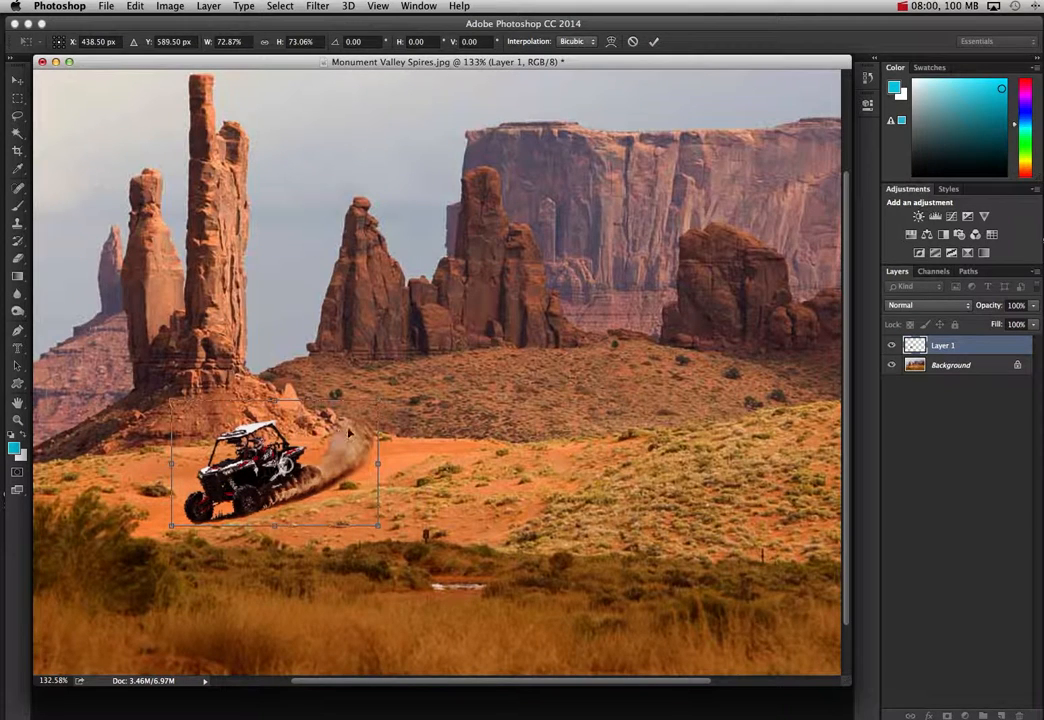
pyautogui.click(657, 42)
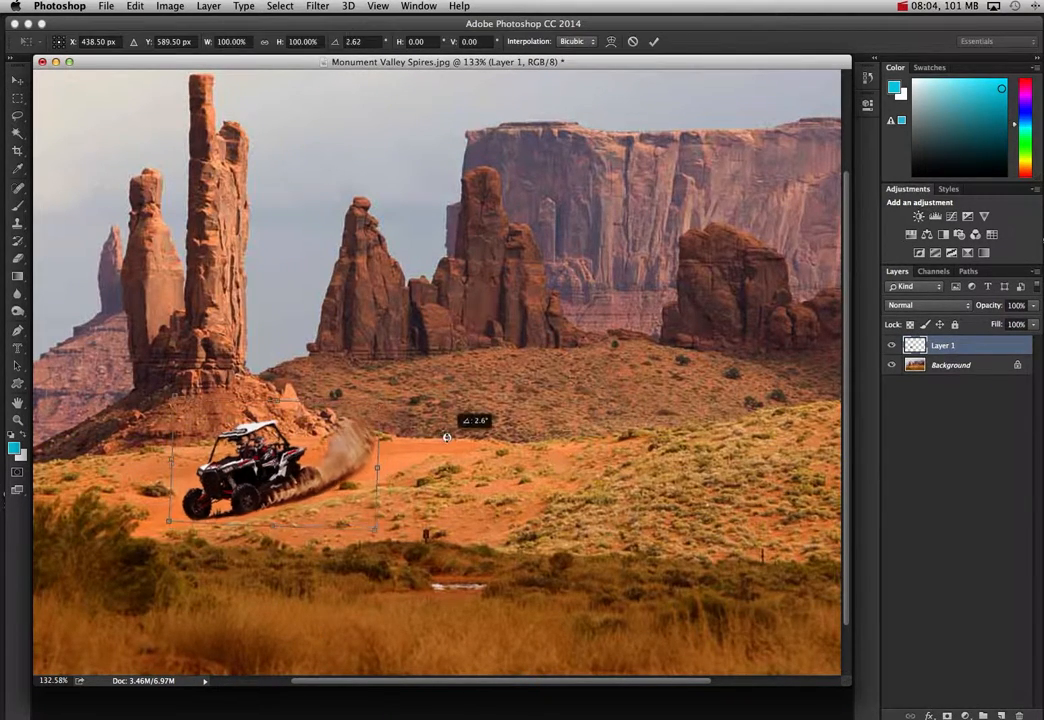
pyautogui.click(654, 42)
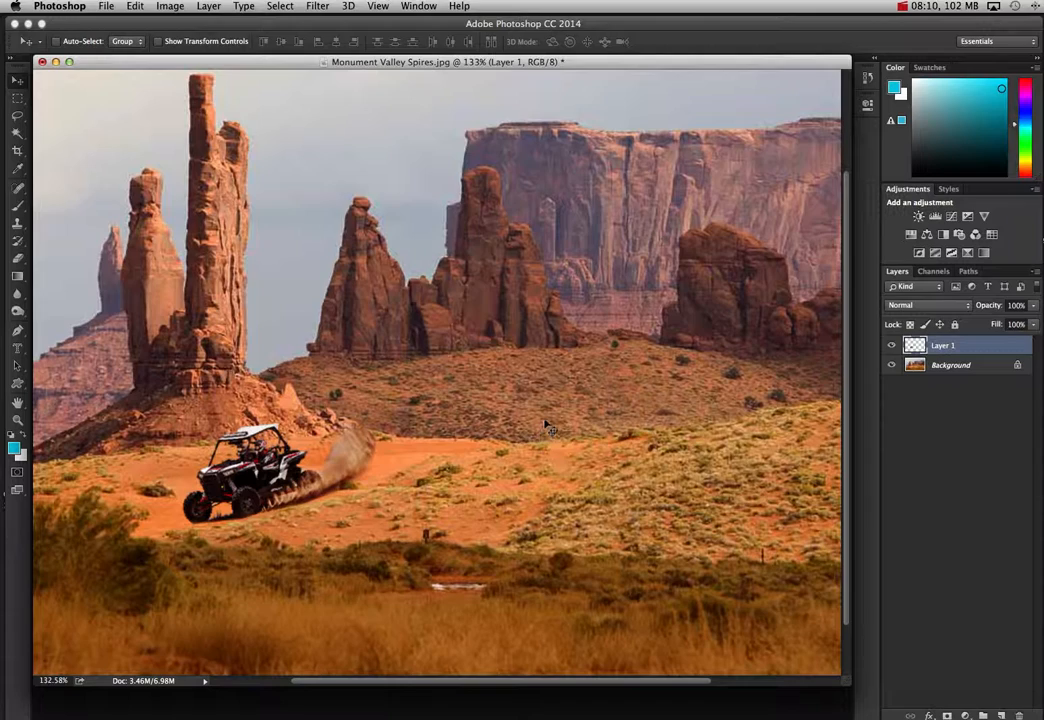
# Move the Monument Valley document window aside and bring the full moon image to the front
pyautogui.moveTo(651, 65); pyautogui.dragTo(663, 105)
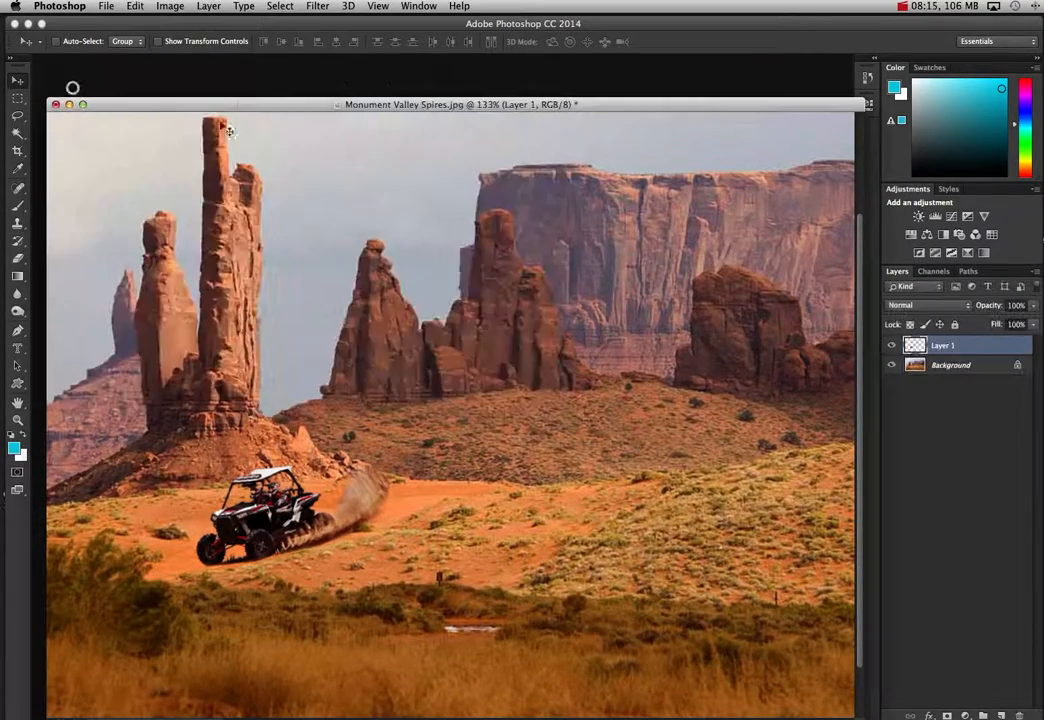
pyautogui.moveTo(226, 102); pyautogui.dragTo(337, 83)
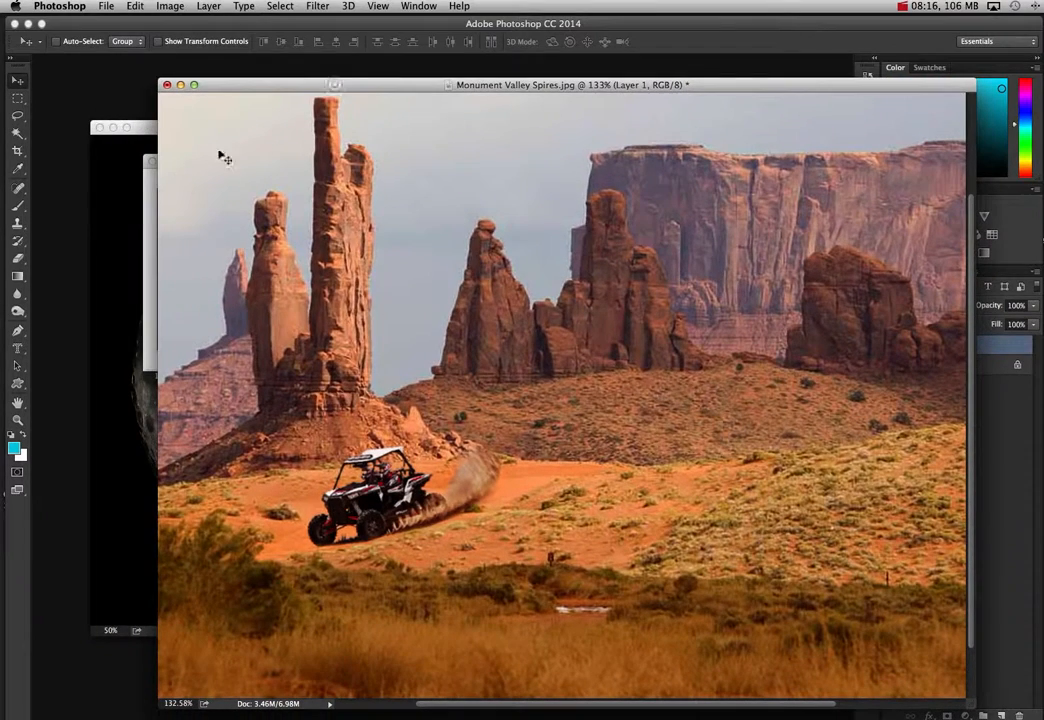
pyautogui.click(145, 190)
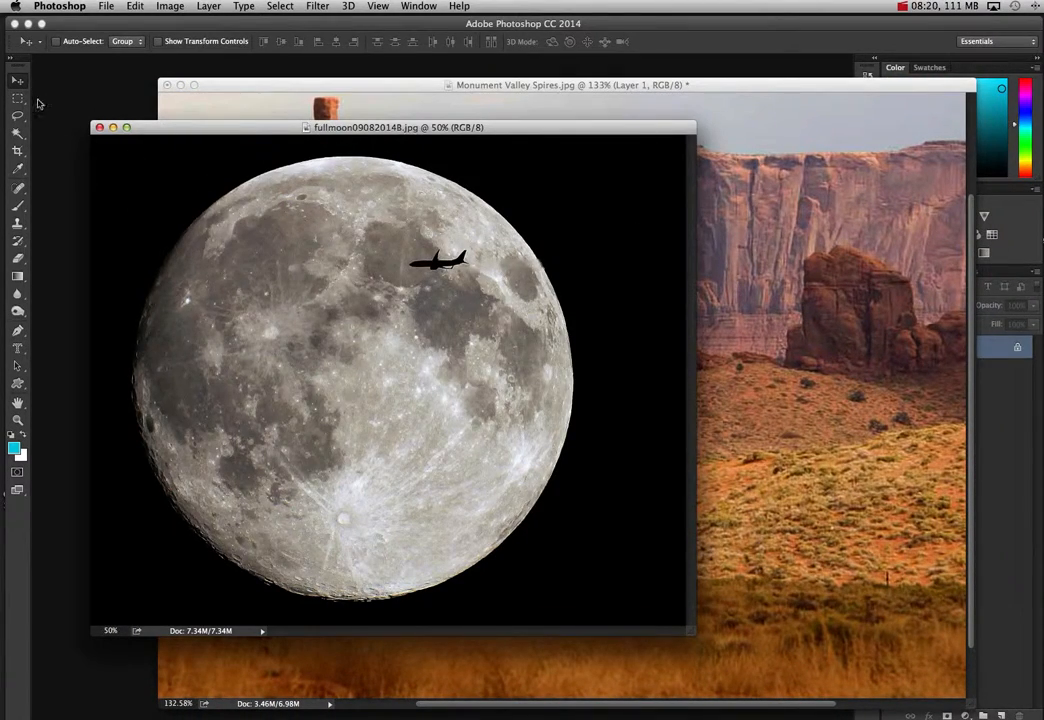
# Try to select the black sky and the moon's dark edge with the Magic Wand at tolerance 32, and deselect
pyautogui.click(16, 132)
pyautogui.click(150, 165)
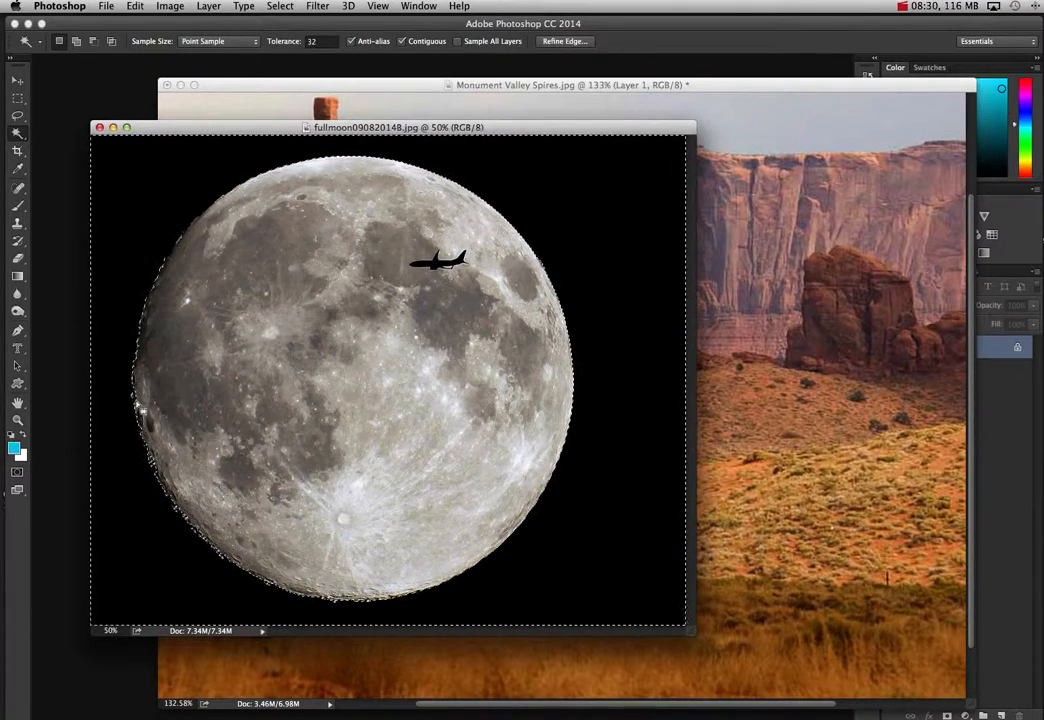
pyautogui.keyDown('shift'); pyautogui.click(133, 398); pyautogui.keyUp('shift')
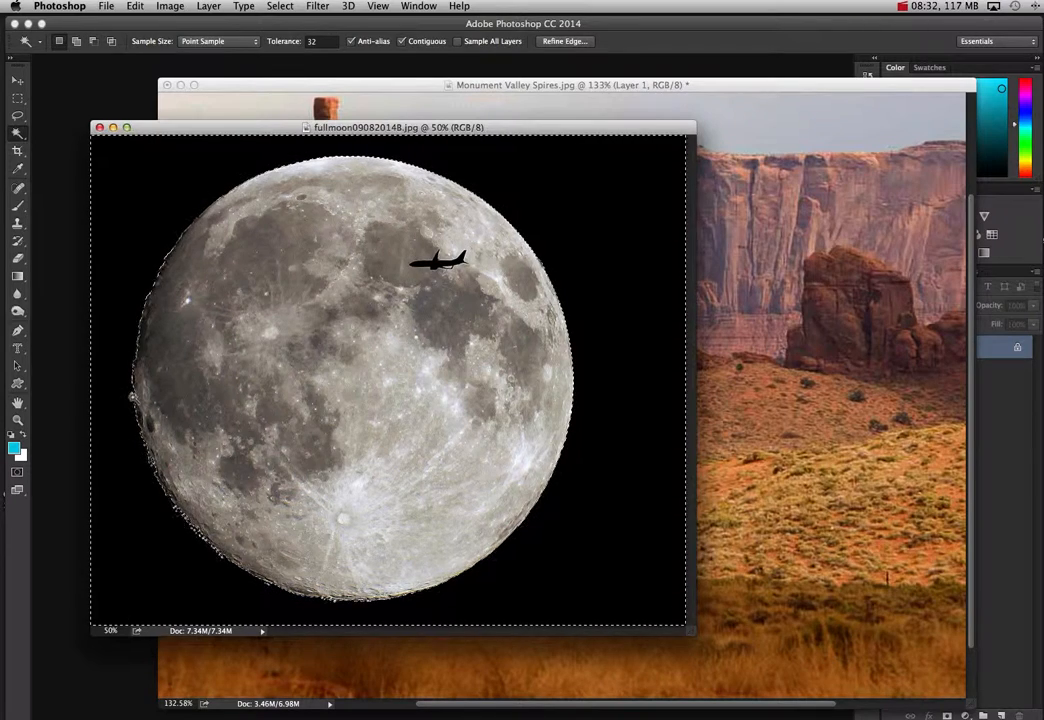
pyautogui.press('shift')
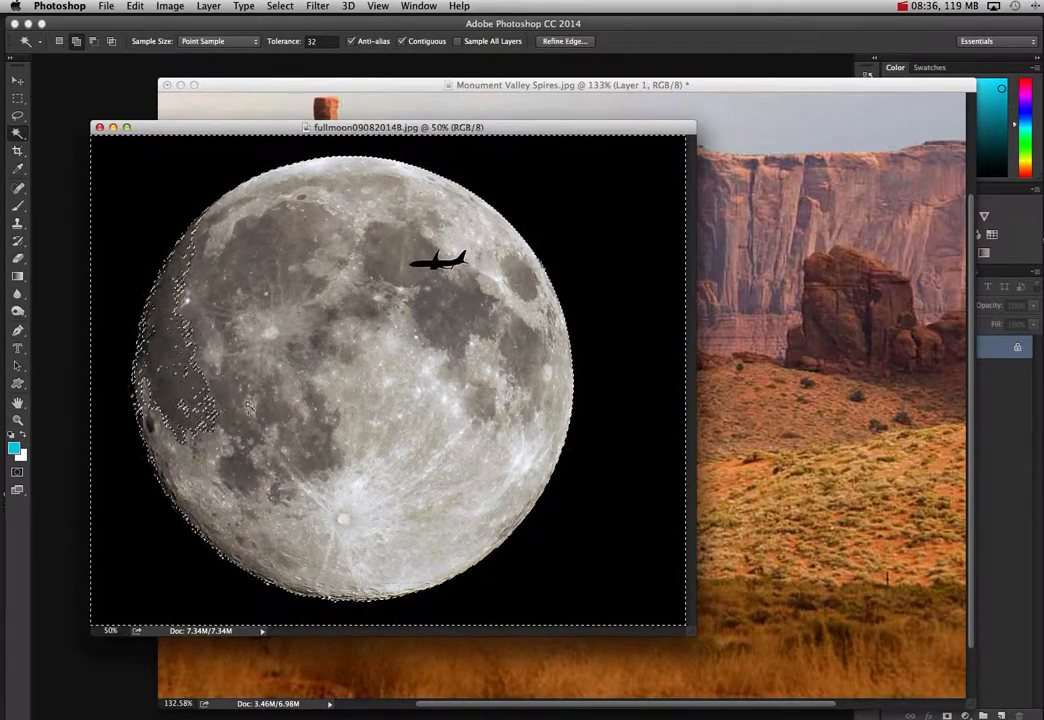
pyautogui.press('super+z')
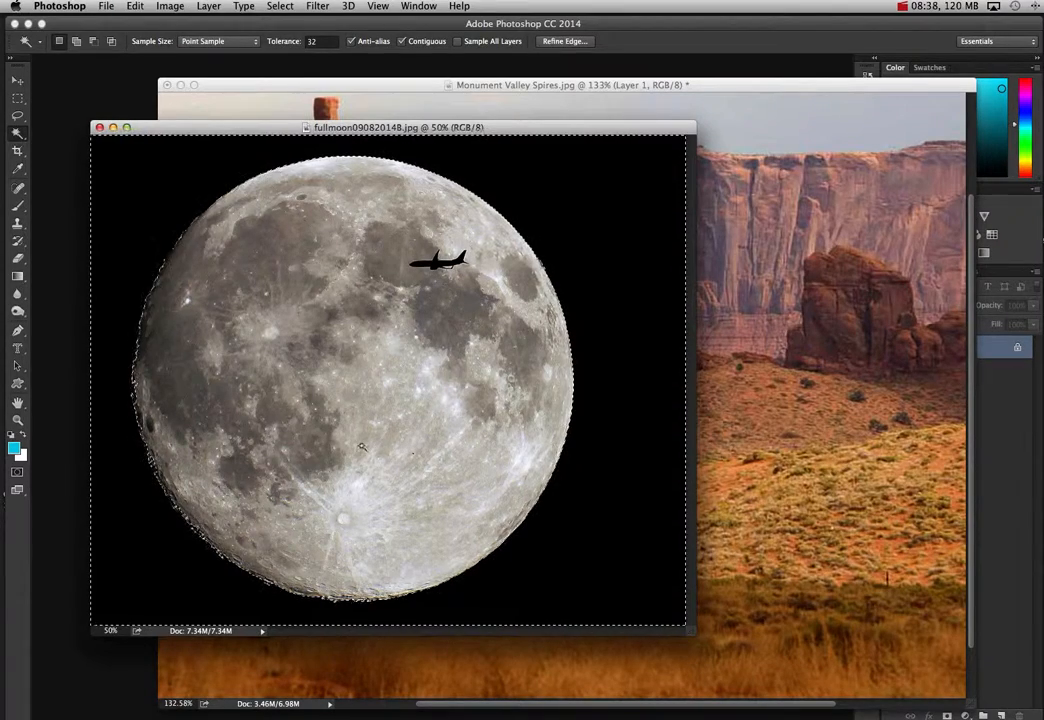
pyautogui.press('super+z')
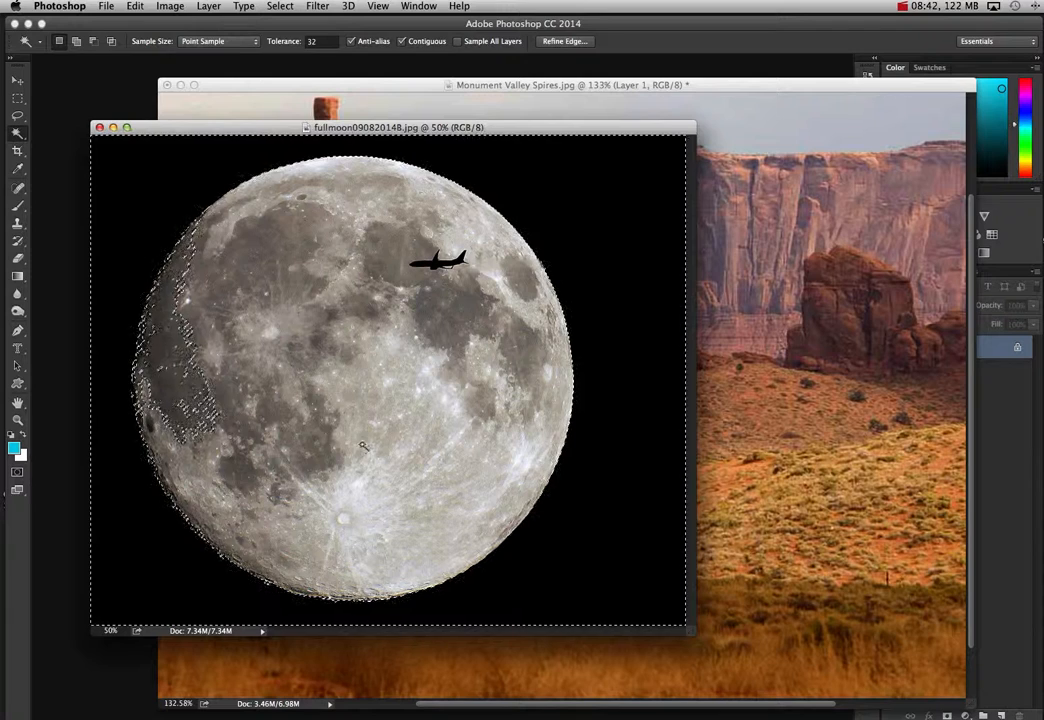
pyautogui.press('shift+super+z')
pyautogui.press('shift+super+z')
pyautogui.press('shift+super+z')
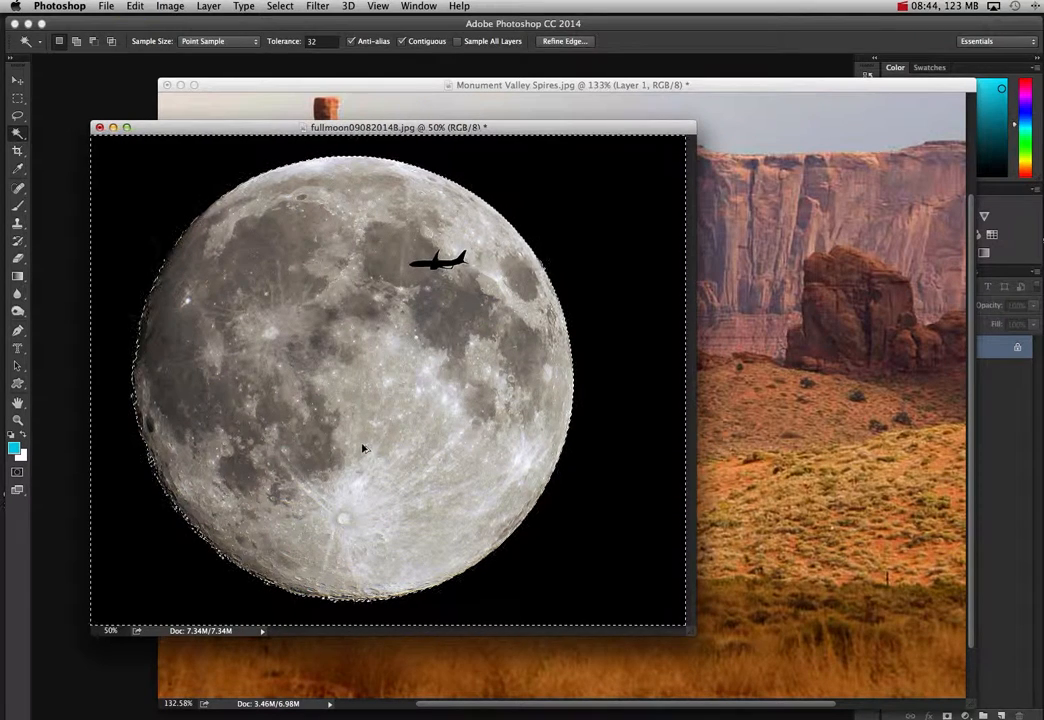
pyautogui.press('super+d')
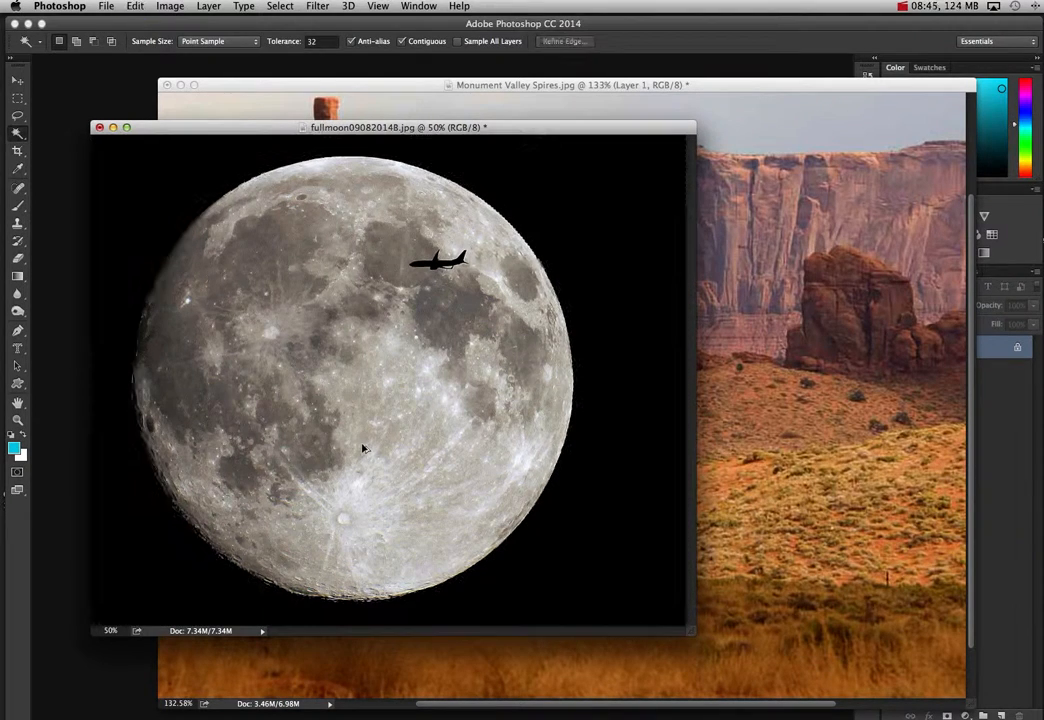
# Copy the whole moon image into the Monument Valley document and shrink it to about 22%, placed in the sky beside the tall spire
pyautogui.click(17, 80)
pyautogui.moveTo(321, 297); pyautogui.dragTo(722, 445)
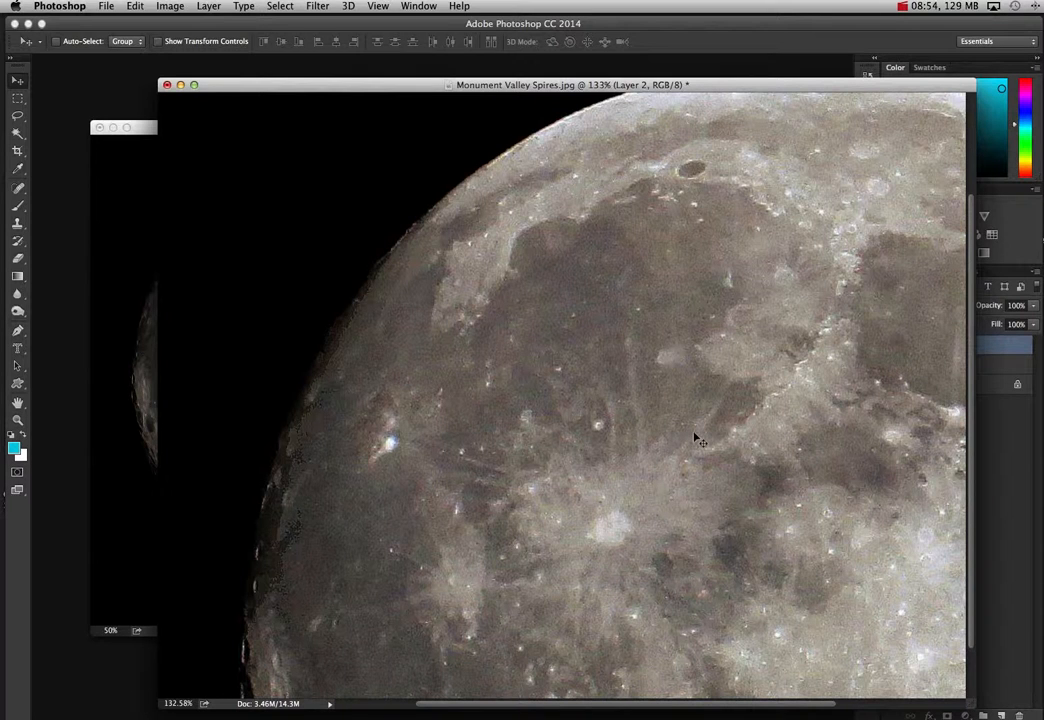
pyautogui.press('super+t')
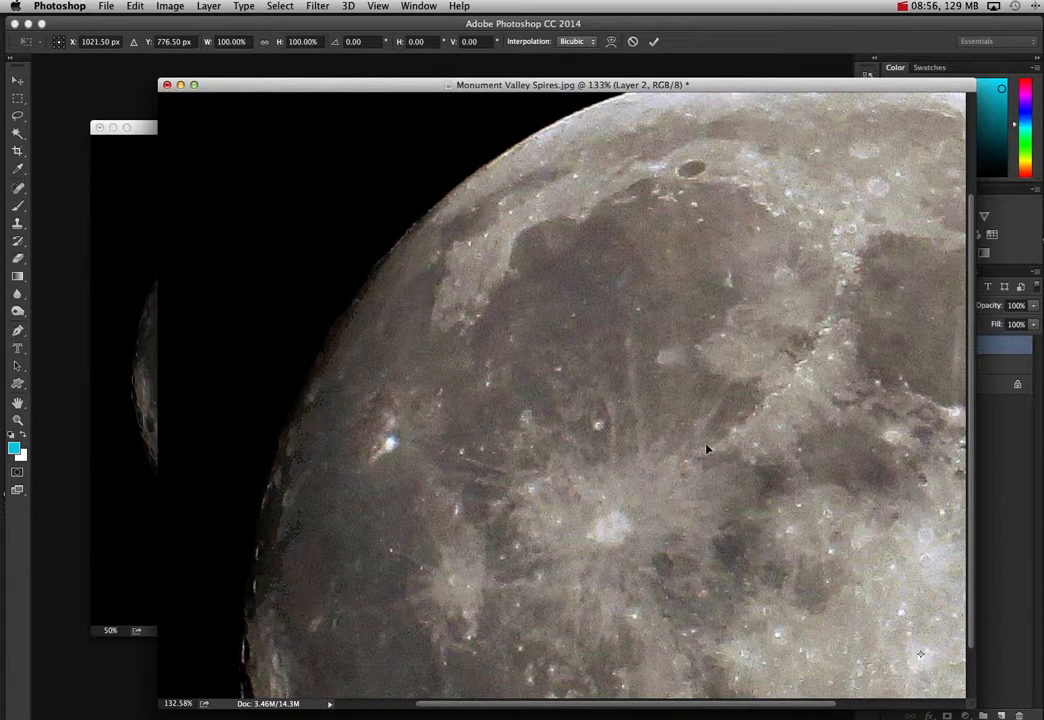
pyautogui.press('super+0')
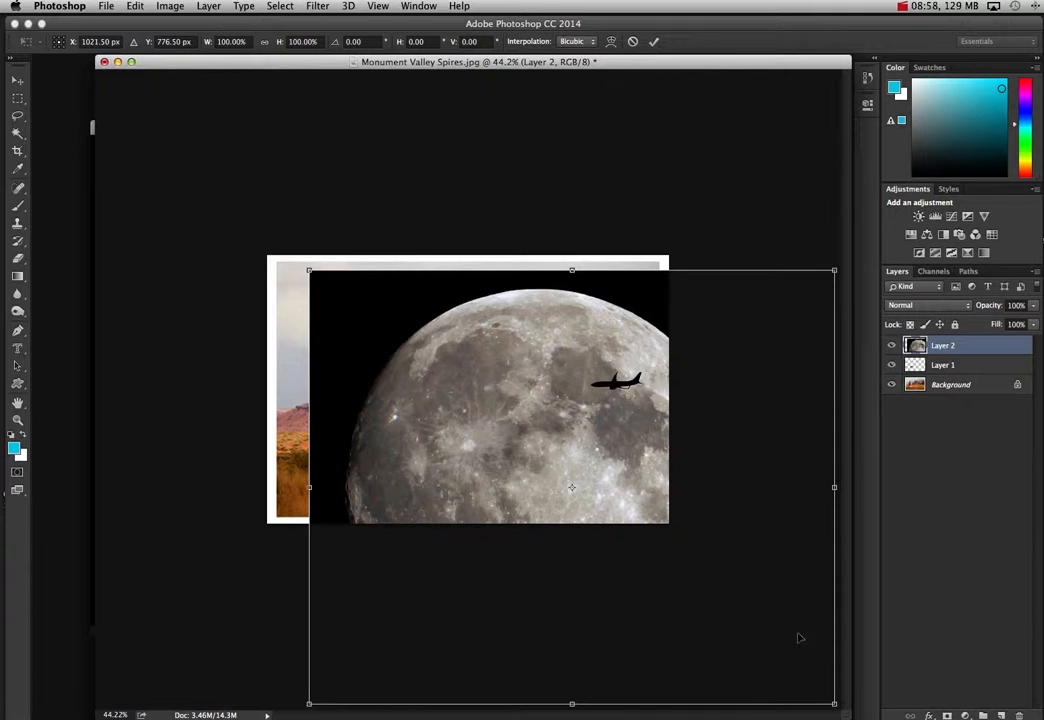
pyautogui.moveTo(834, 703); pyautogui.dragTo(427, 358)
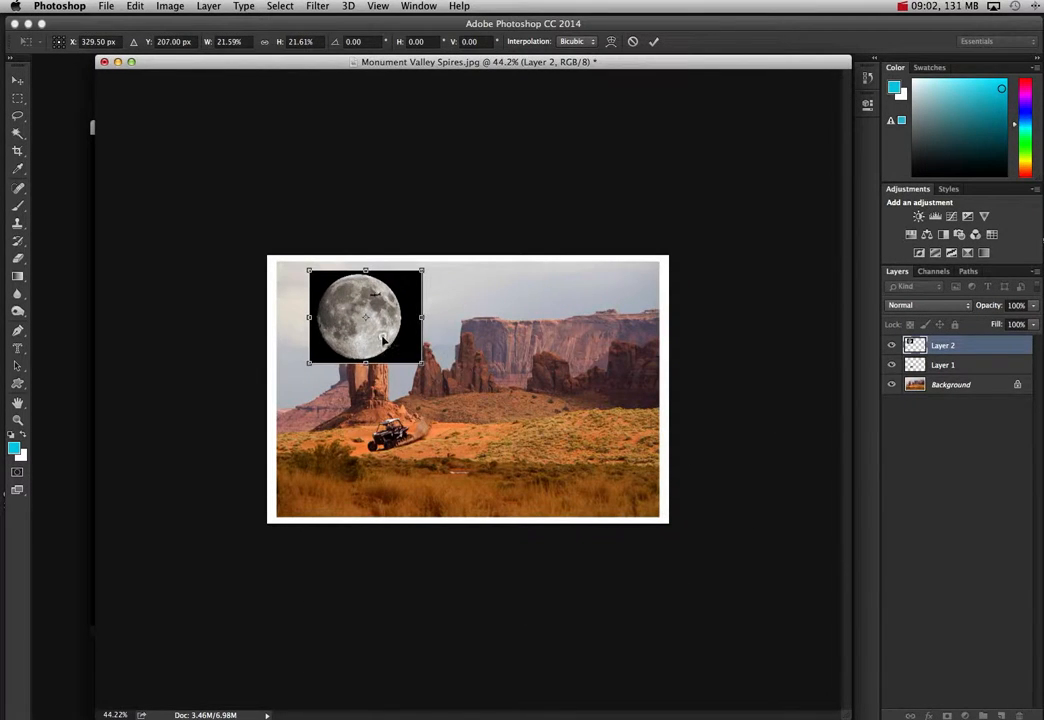
pyautogui.moveTo(386, 339); pyautogui.dragTo(452, 341)
pyautogui.press('Return')
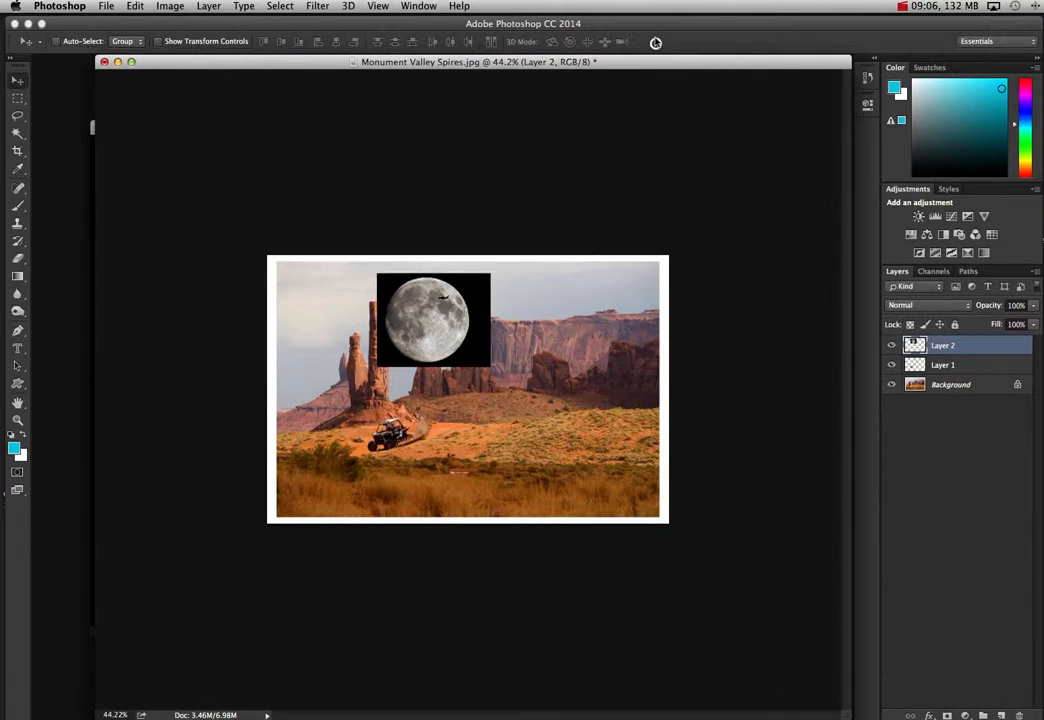
pyautogui.moveTo(460, 323)
pyautogui.mouseDown()
pyautogui.moveTo(470, 320)
pyautogui.moveTo(460, 320)
pyautogui.mouseUp()
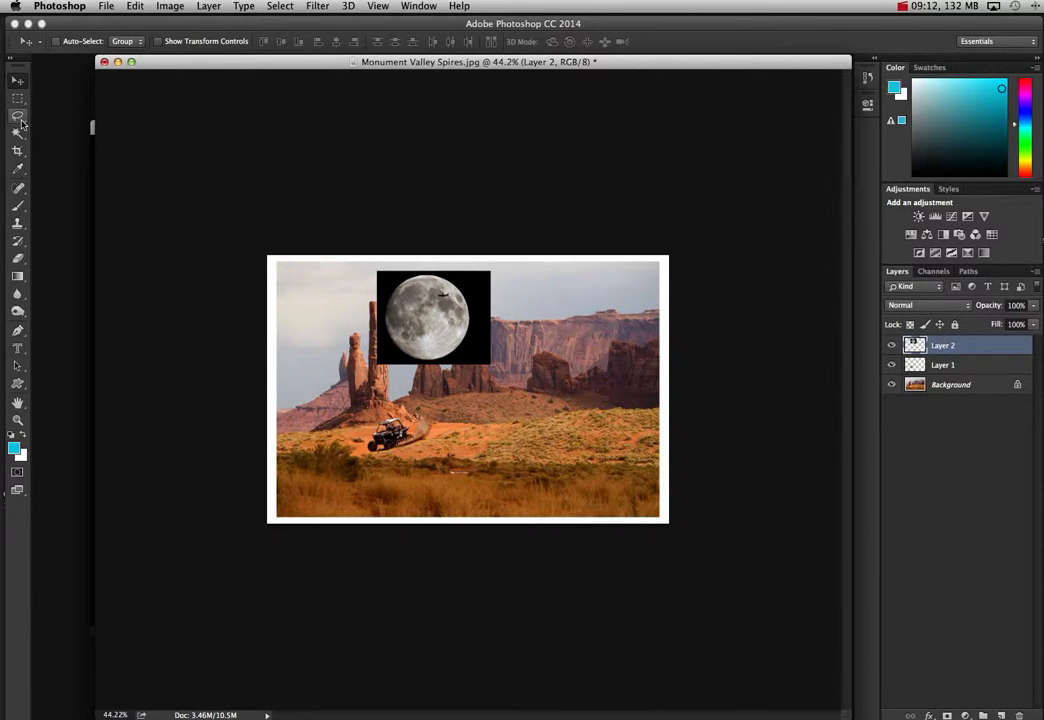
# Delete the black background around the moon with the Magic Wand at tolerance 32, and clear the selection
pyautogui.hotkey('shift', 'w')
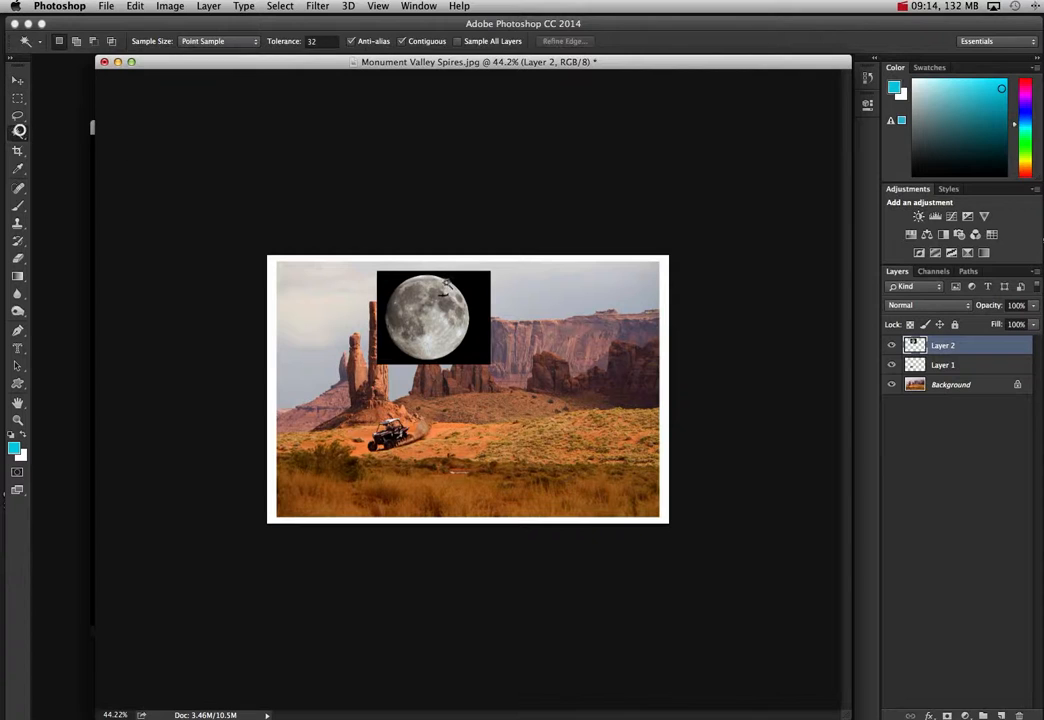
pyautogui.click(480, 290)
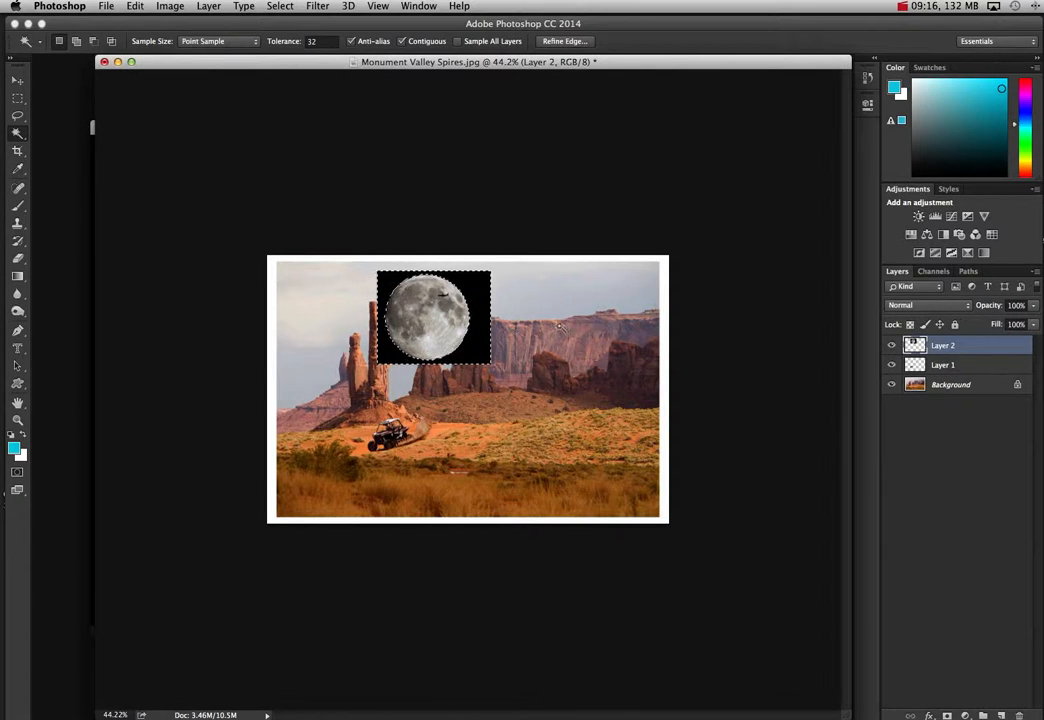
pyautogui.press('Delete')
pyautogui.press('super+d')
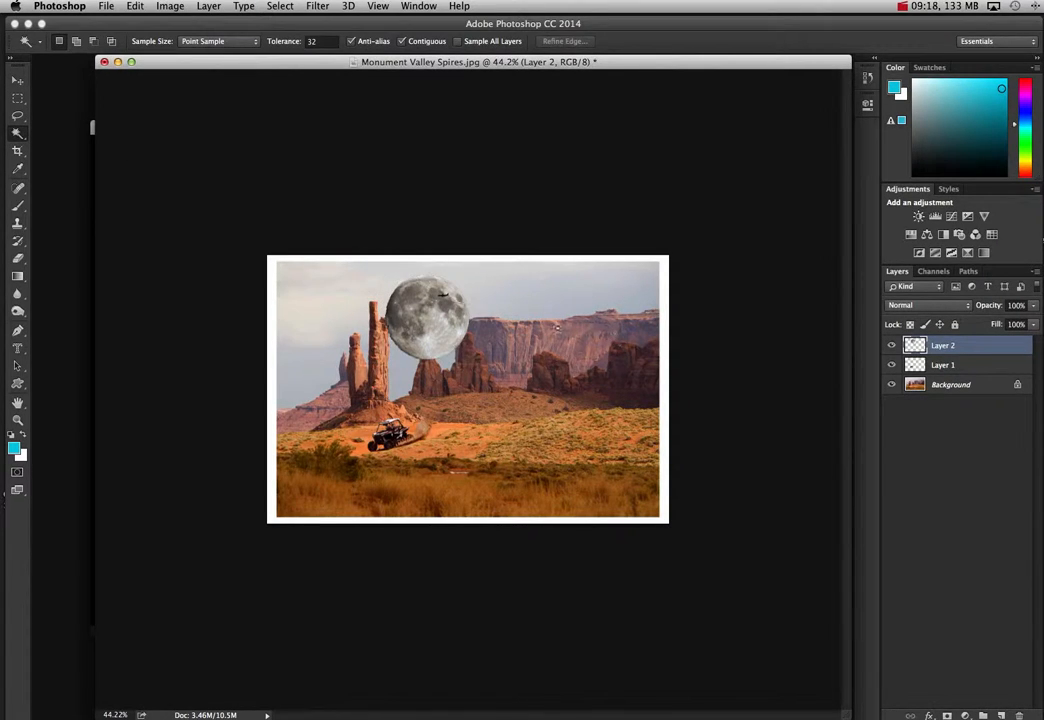
# Nudge the moon slightly up and left against the tall spire, and soften its dark left edge with a size 10 Eraser at 42% opacity
pyautogui.click(17, 80)
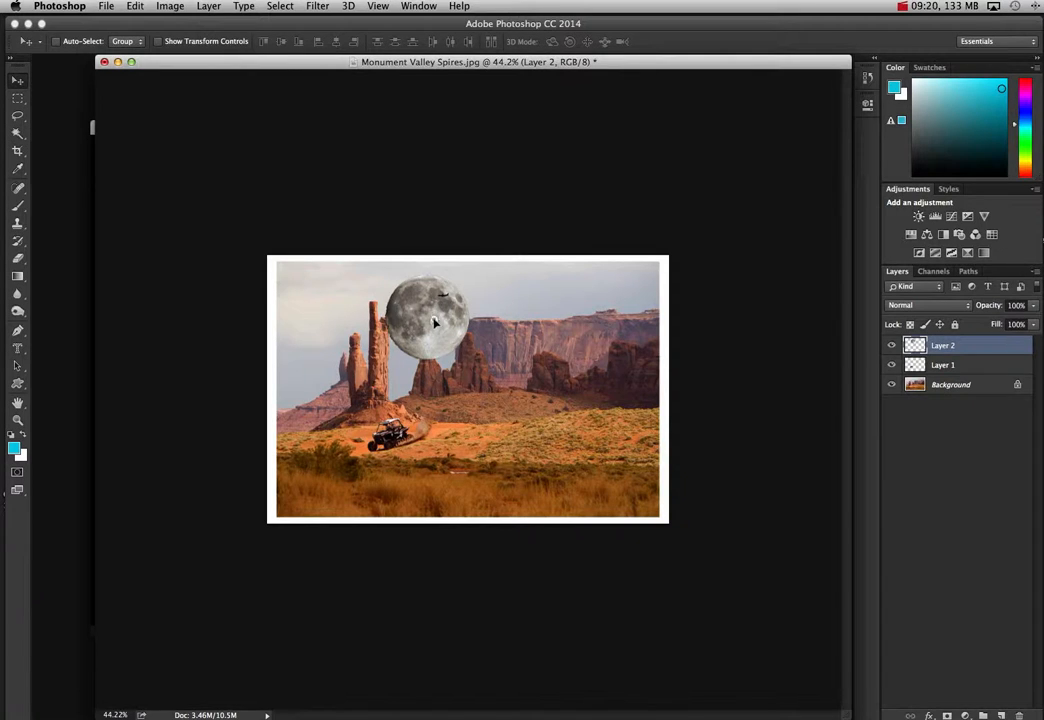
pyautogui.moveTo(435, 326); pyautogui.dragTo(432, 318)
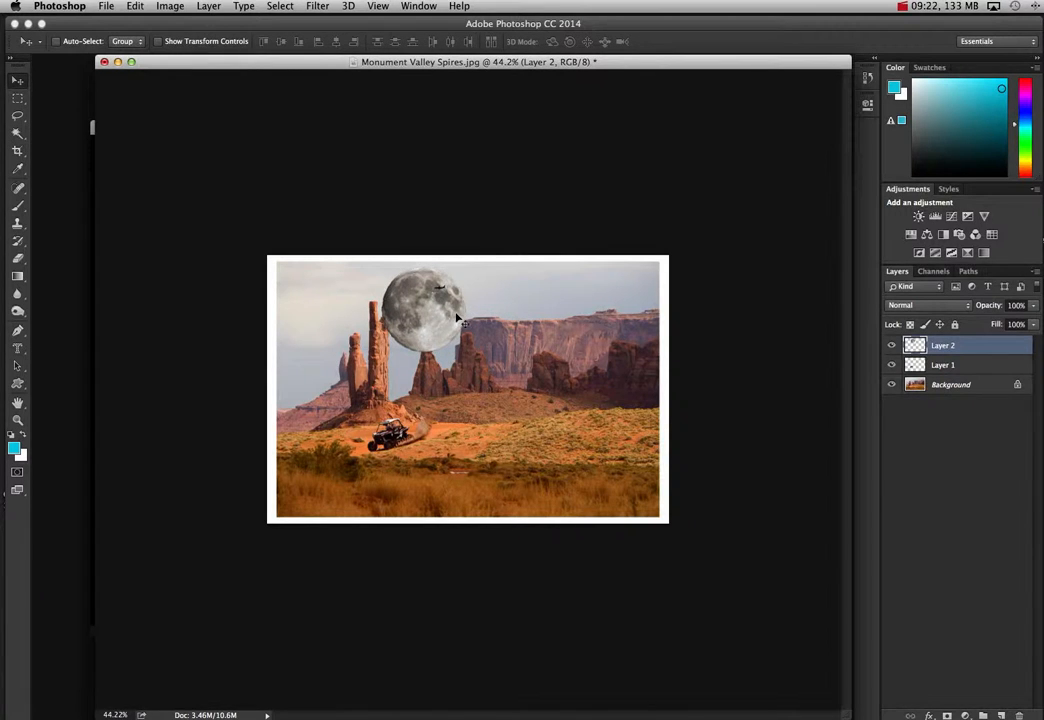
pyautogui.click(17, 258)
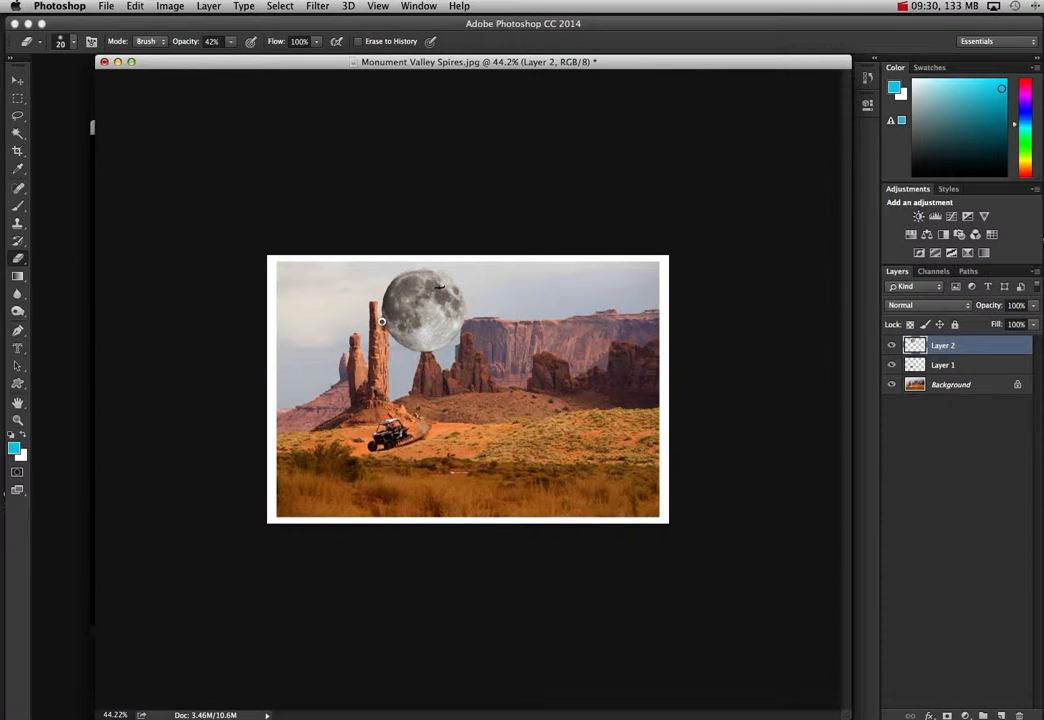
pyautogui.click(17, 420)
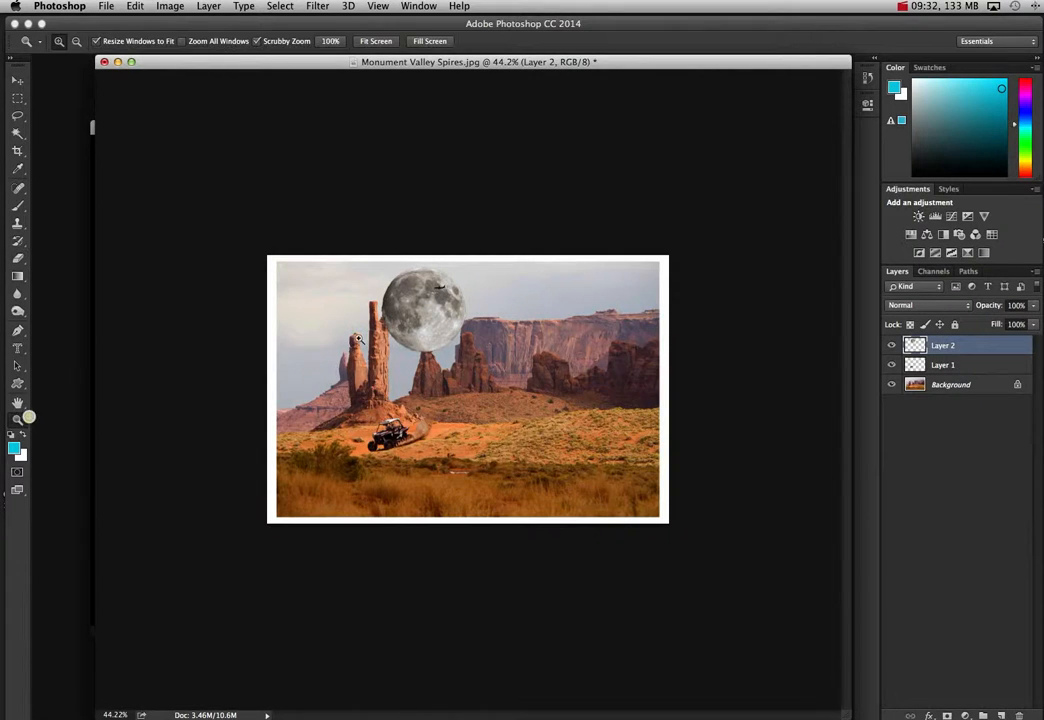
pyautogui.click(368, 344)
pyautogui.click(231, 157)
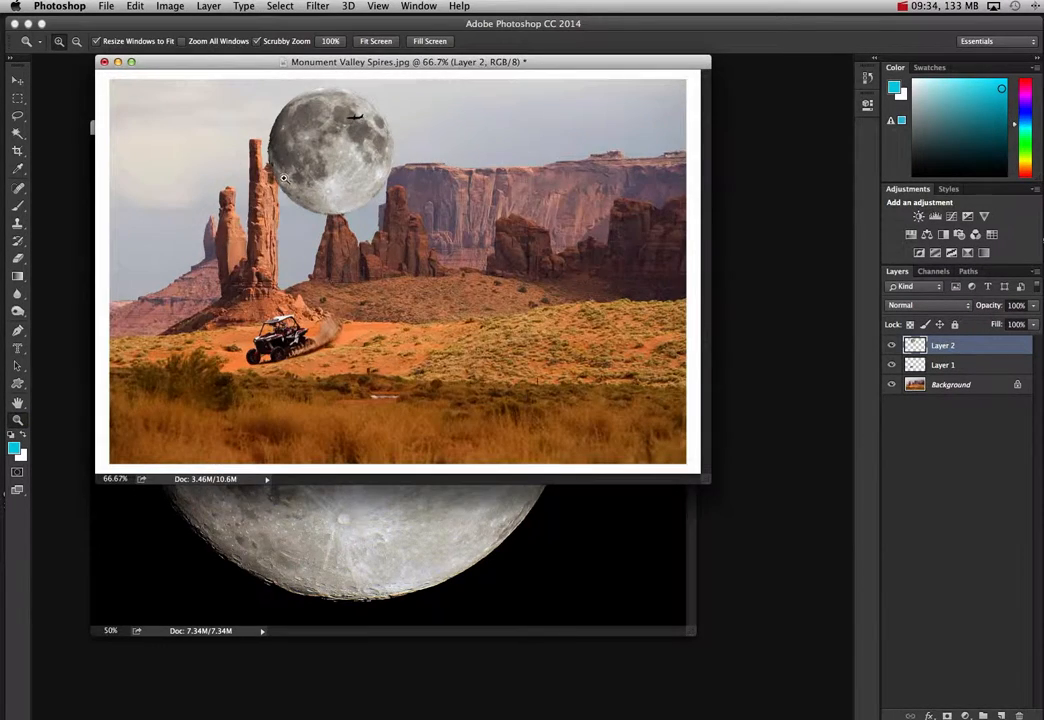
pyautogui.click(233, 150)
pyautogui.click(307, 242)
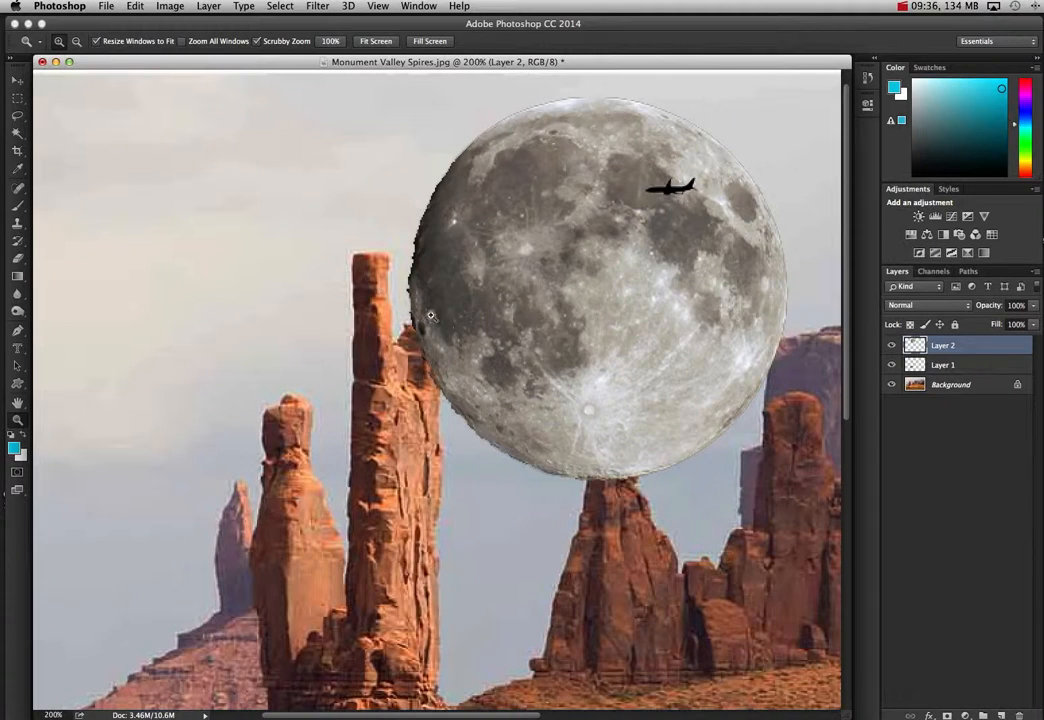
pyautogui.click(17, 258)
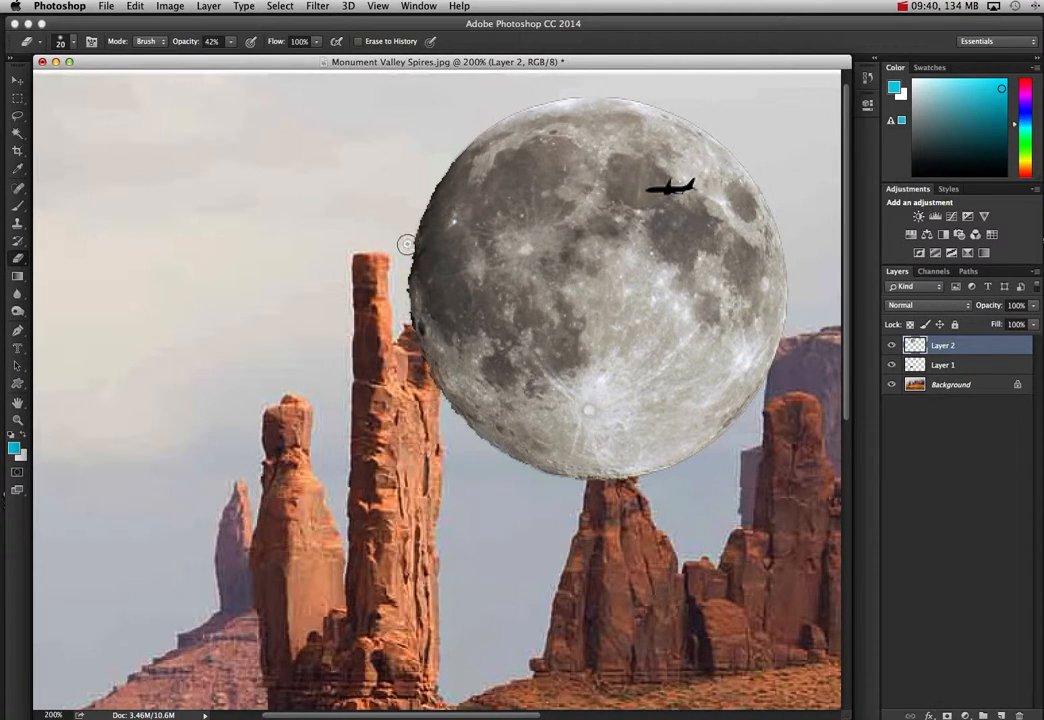
pyautogui.press('[')
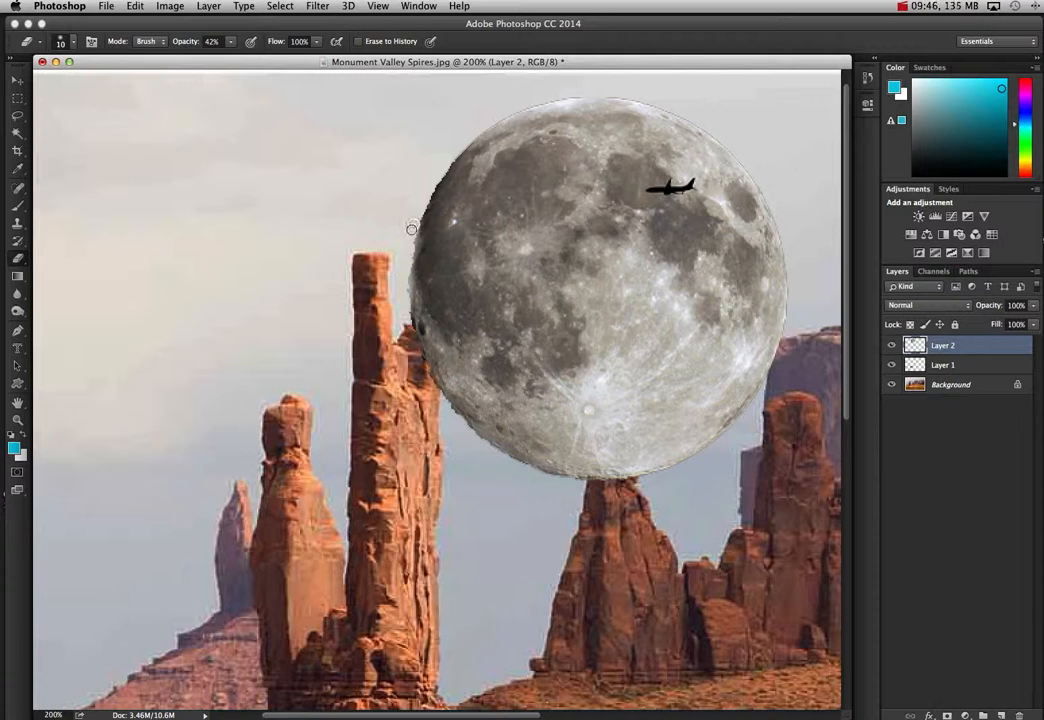
pyautogui.moveTo(426, 207)
pyautogui.mouseDown()
pyautogui.moveTo(413, 238)
pyautogui.moveTo(459, 154)
pyautogui.moveTo(418, 217)
pyautogui.moveTo(406, 272)
pyautogui.moveTo(405, 318)
pyautogui.moveTo(405, 302)
pyautogui.moveTo(423, 373)
pyautogui.moveTo(419, 330)
pyautogui.moveTo(432, 333)
pyautogui.moveTo(420, 332)
pyautogui.moveTo(428, 364)
pyautogui.mouseUp()
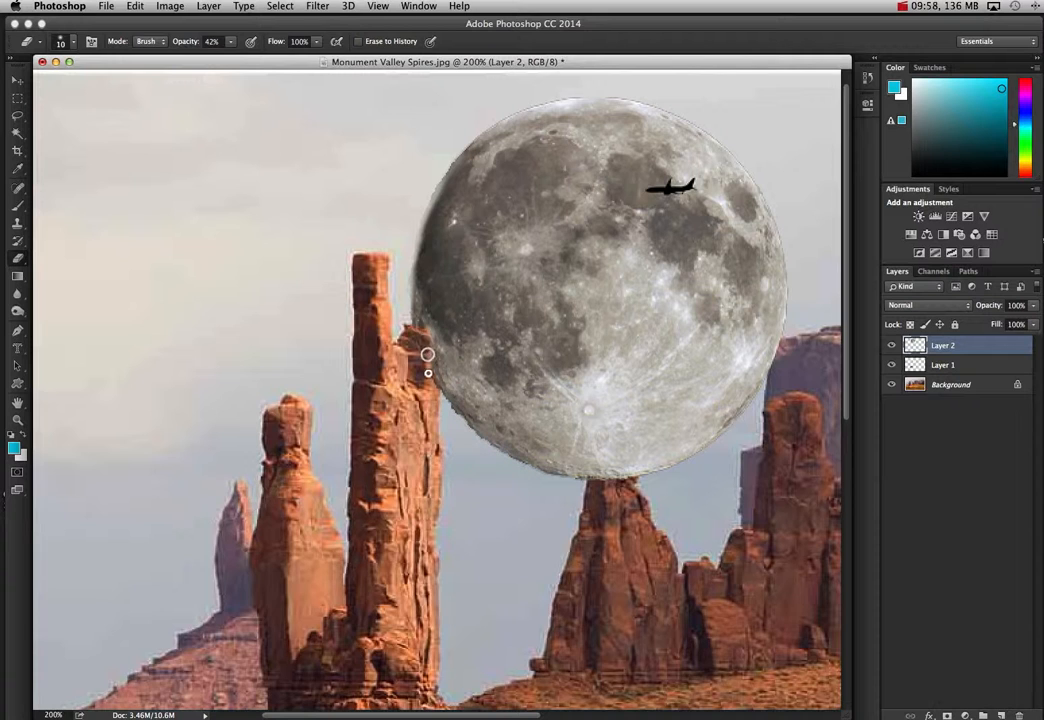
# Lower the moon layer's opacity to 42% and erase the moon where it covers the rock spires, with the Eraser at 100% opacity
pyautogui.click(1033, 324)
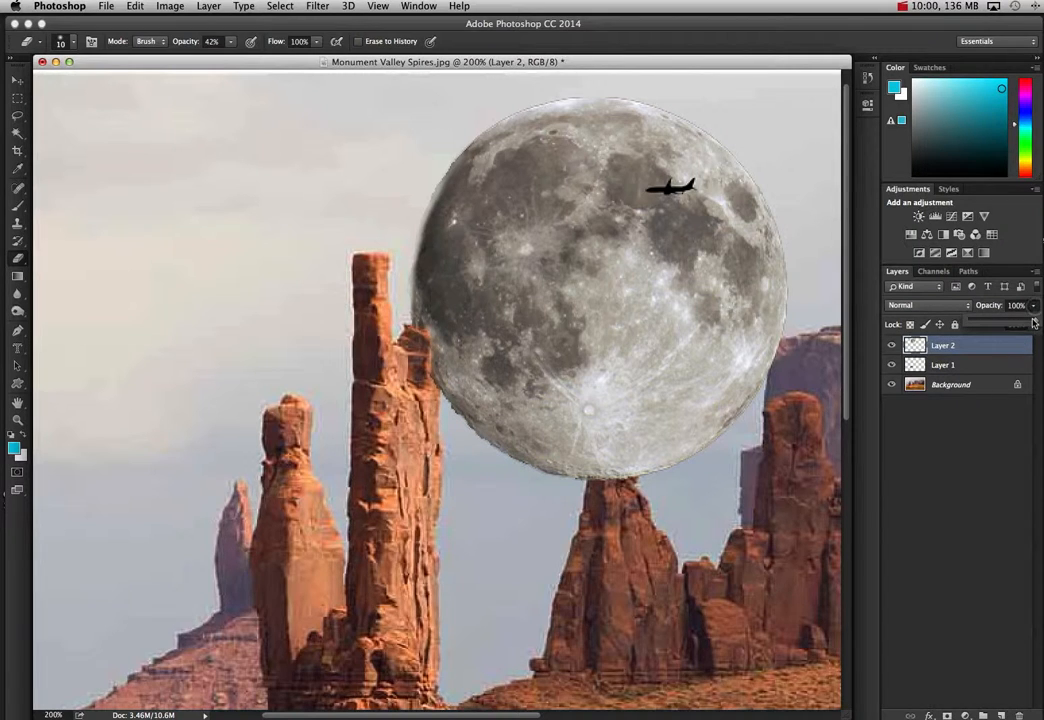
pyautogui.moveTo(1032, 321); pyautogui.dragTo(997, 320)
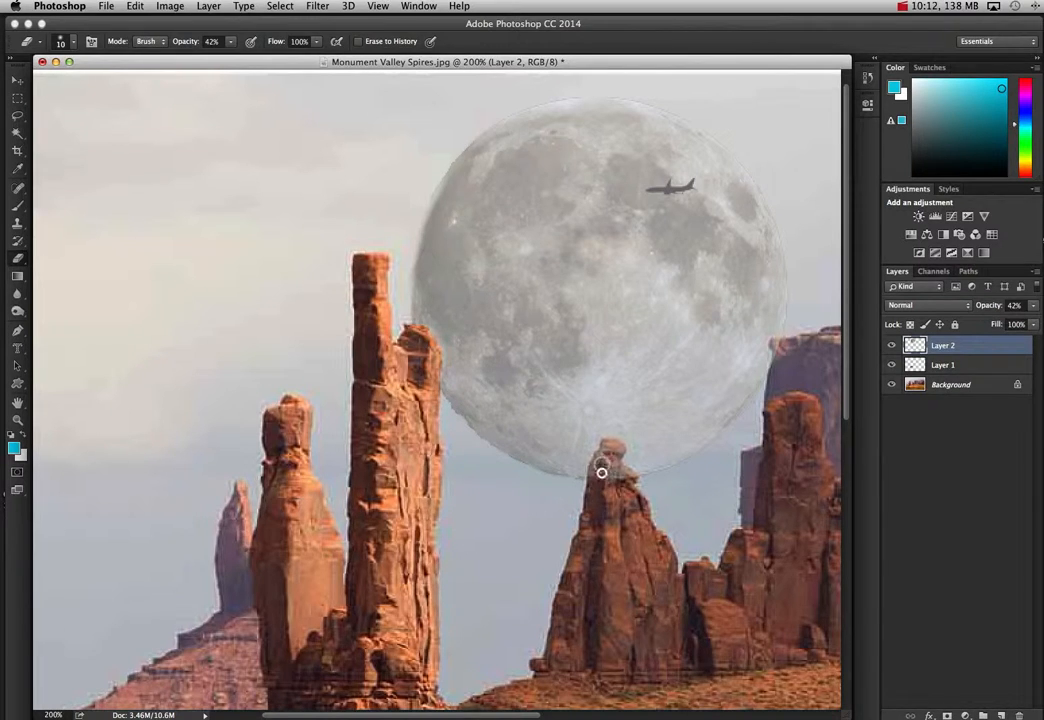
pyautogui.click(231, 42)
pyautogui.moveTo(234, 58); pyautogui.dragTo(282, 61)
pyautogui.click(603, 468)
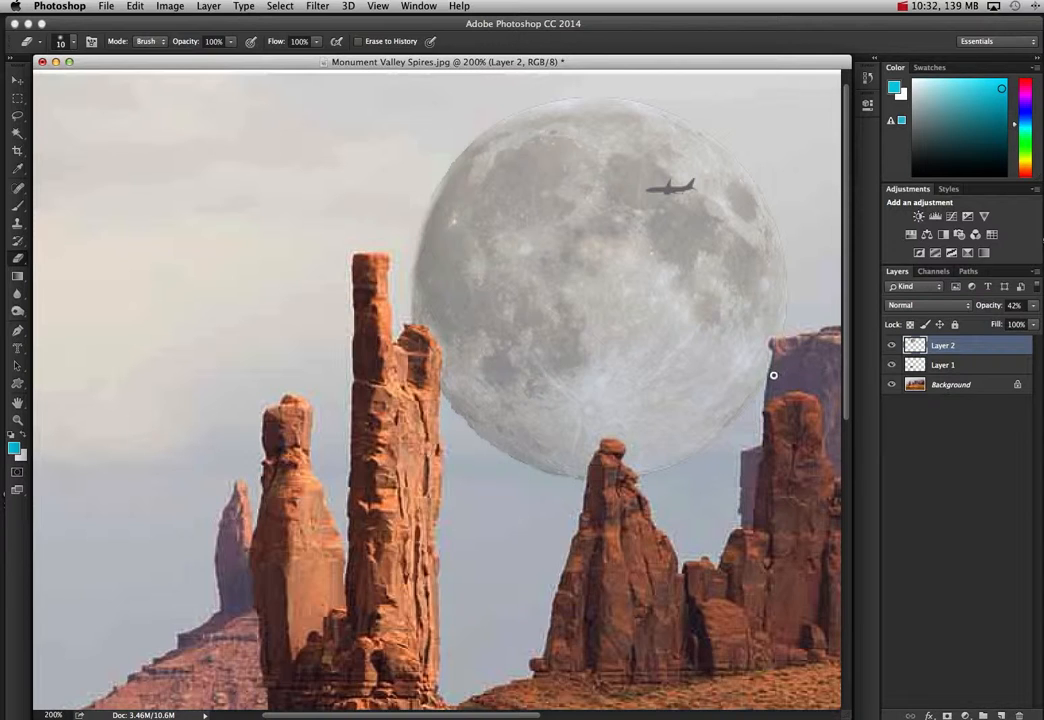
pyautogui.moveTo(605, 446); pyautogui.dragTo(611, 446)
pyautogui.moveTo(415, 338); pyautogui.dragTo(423, 354)
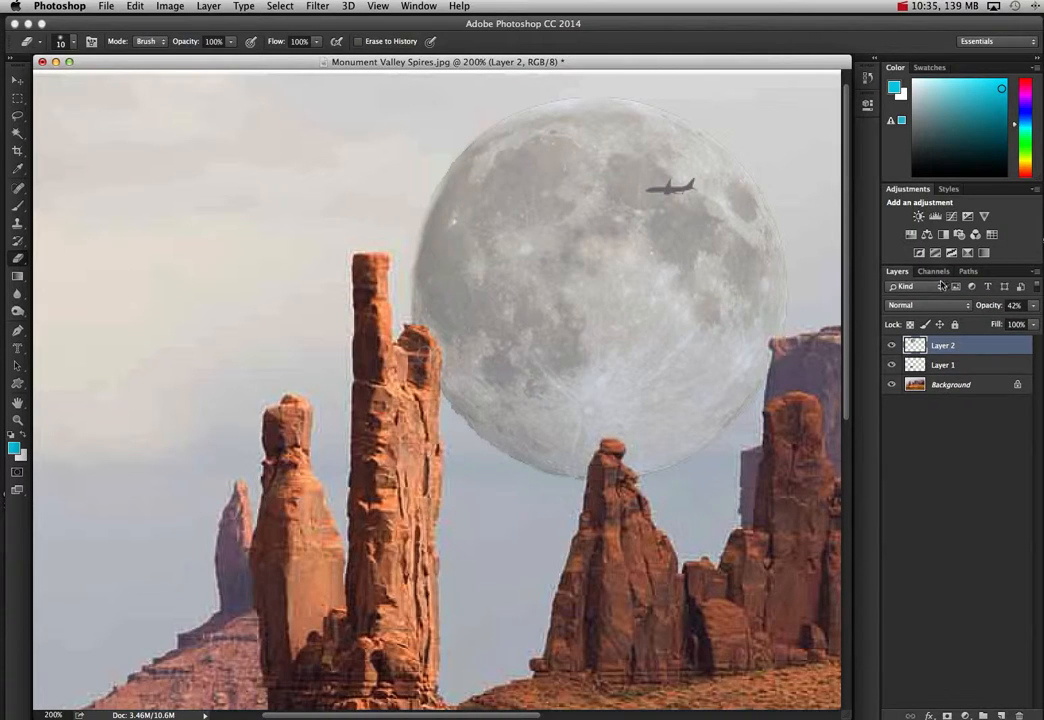
# Restore the moon layer's opacity to 100% and erase the thin outline around the moon's edge with the size 10 Eraser
pyautogui.click(1033, 305)
pyautogui.moveTo(997, 322); pyautogui.dragTo(1038, 322)
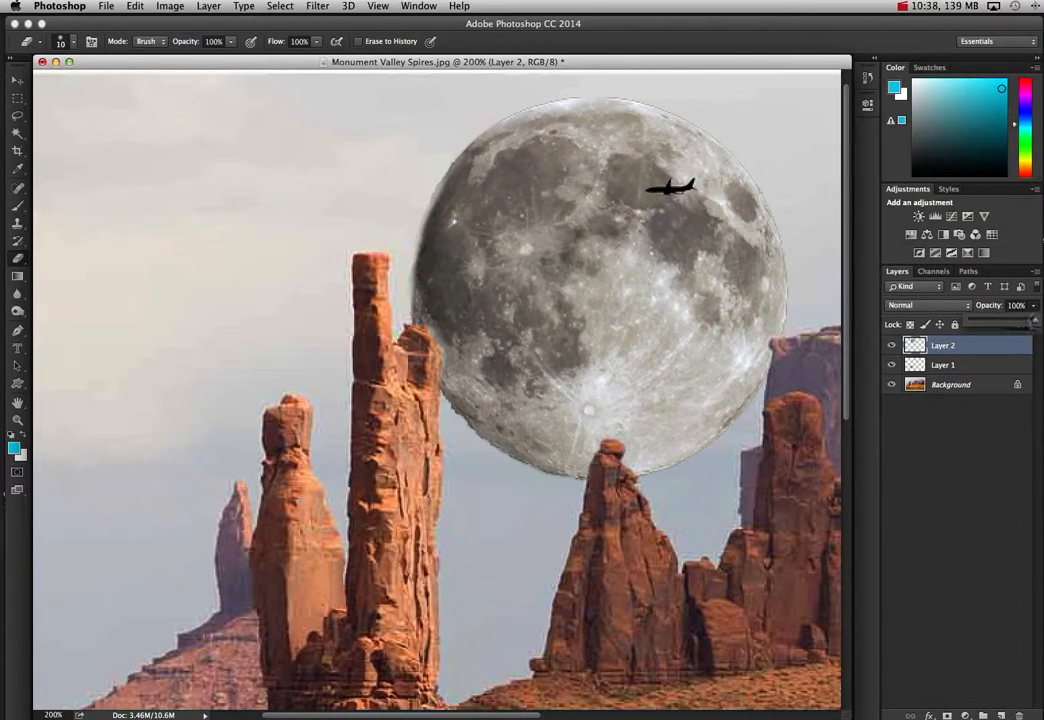
pyautogui.click(765, 385)
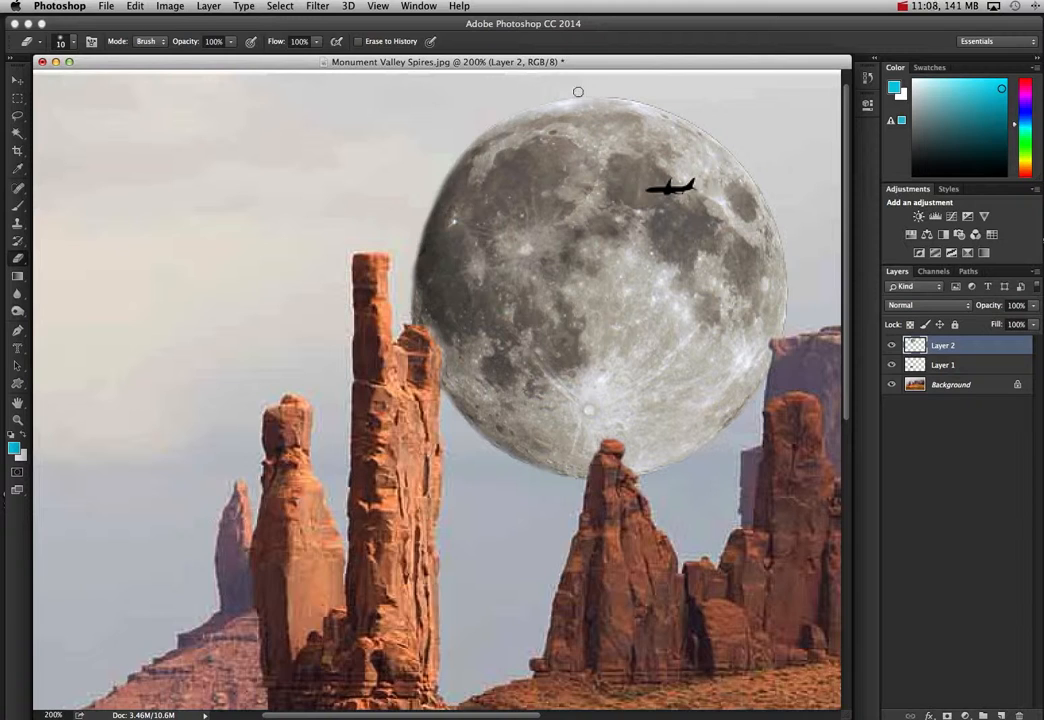
pyautogui.moveTo(549, 99); pyautogui.dragTo(610, 93)
pyautogui.moveTo(614, 99)
pyautogui.mouseDown()
pyautogui.moveTo(650, 100)
pyautogui.moveTo(709, 129)
pyautogui.moveTo(679, 109)
pyautogui.moveTo(670, 106)
pyautogui.moveTo(745, 161)
pyautogui.mouseUp()
pyautogui.moveTo(756, 175); pyautogui.dragTo(790, 248)
pyautogui.moveTo(784, 241); pyautogui.dragTo(790, 327)
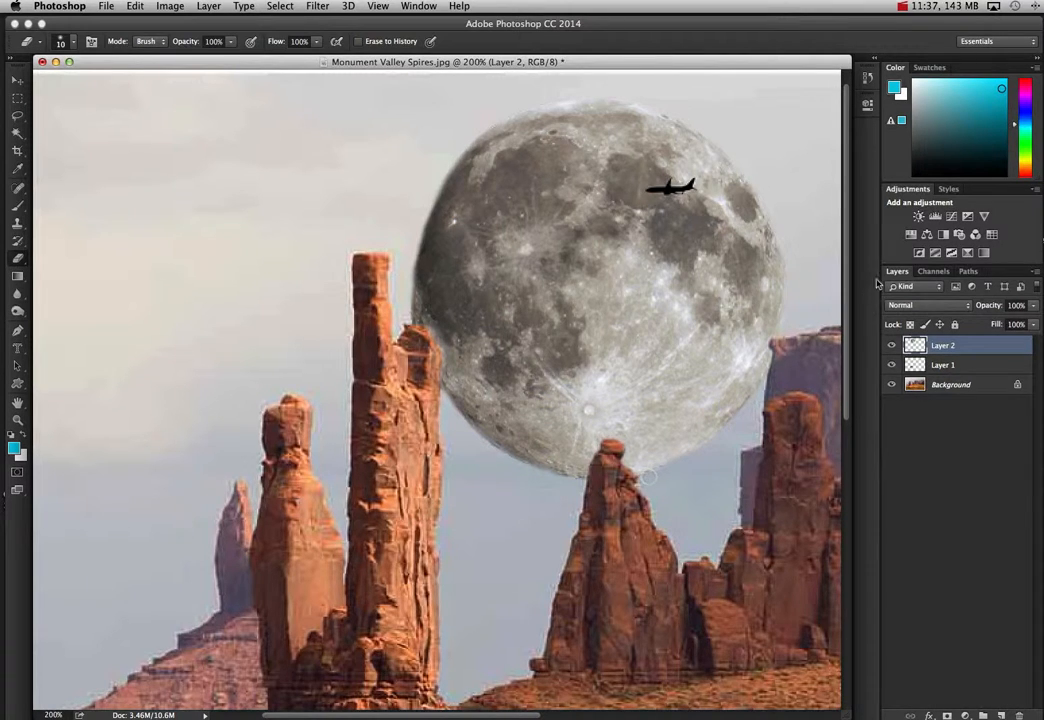
# Lower the moon layer's opacity to 60% so it blends into the sky
pyautogui.click(1031, 307)
pyautogui.moveTo(1034, 322); pyautogui.dragTo(1010, 323)
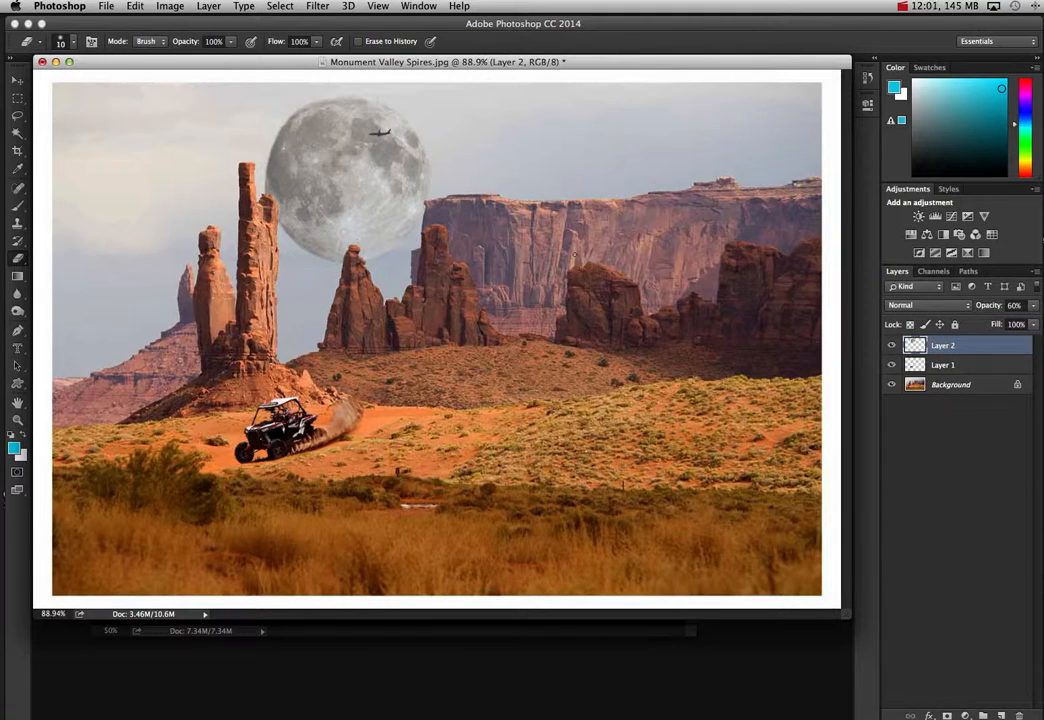
# Move the Monument Valley window aside and close the full moon document
pyautogui.moveTo(483, 66); pyautogui.dragTo(548, 159)
pyautogui.moveTo(352, 121); pyautogui.dragTo(333, 124)
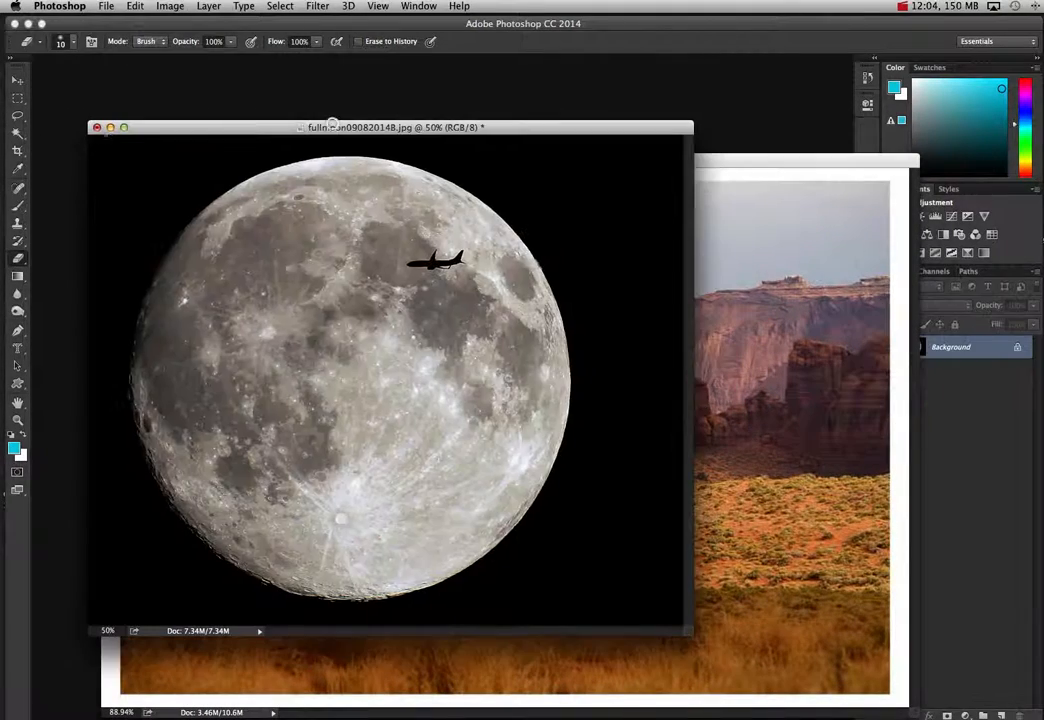
pyautogui.click(96, 127)
pyautogui.click(597, 253)
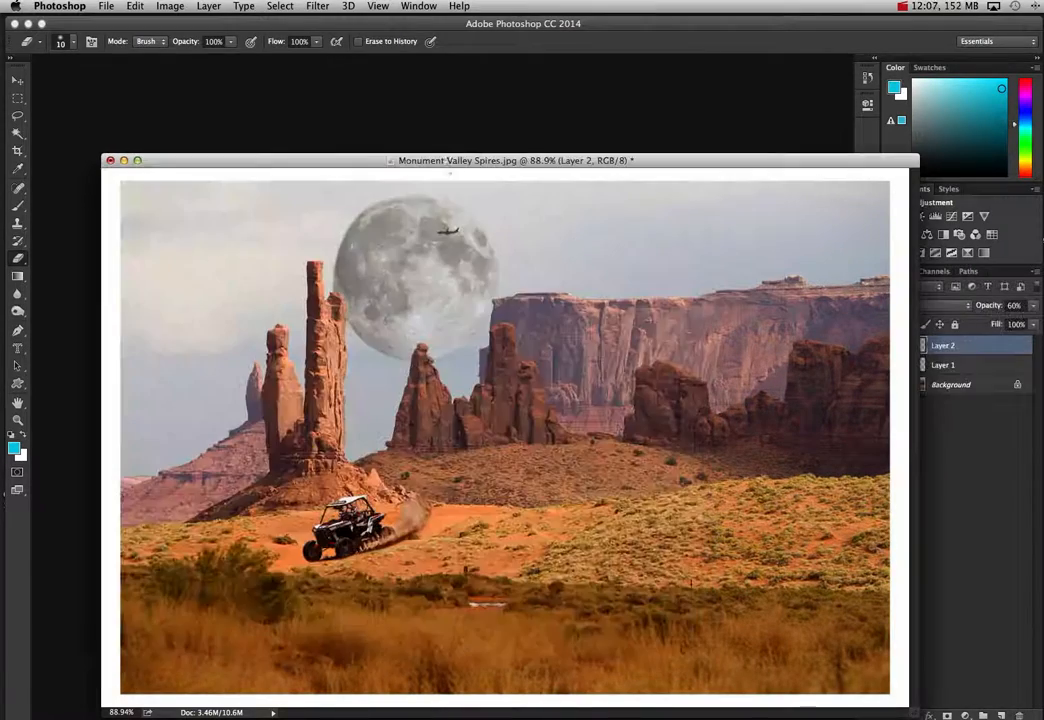
# Copy the man-hanging climber image into the Monument Valley document and place it over the sky and spires beside the moon
pyautogui.moveTo(376, 162); pyautogui.dragTo(578, 121)
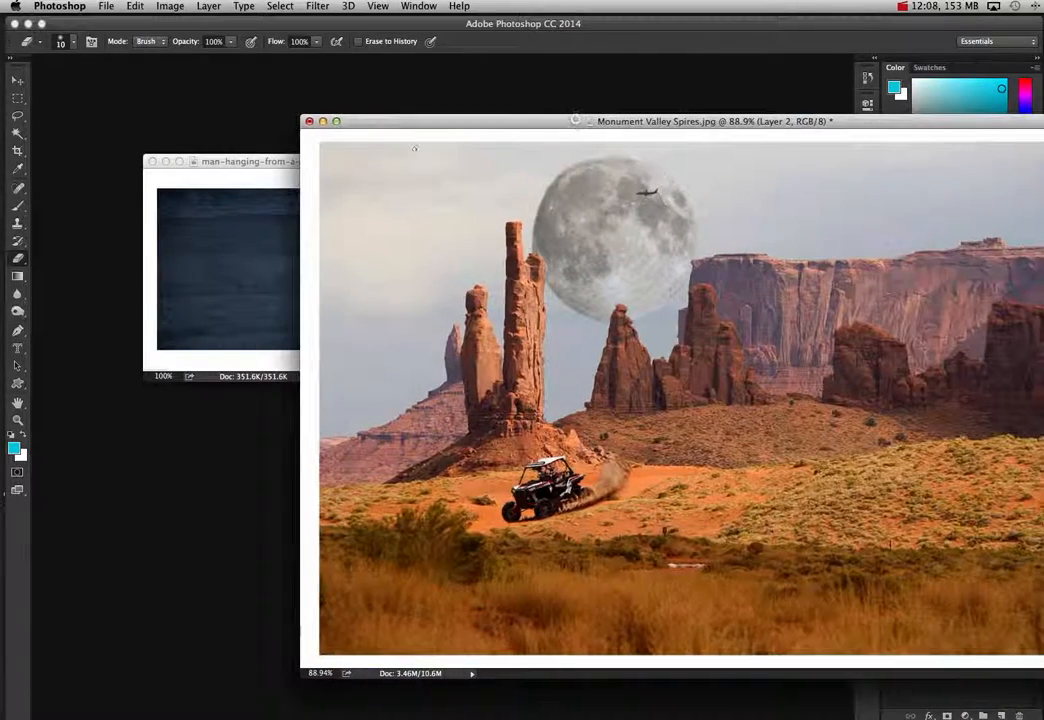
pyautogui.click(242, 162)
pyautogui.click(18, 80)
pyautogui.moveTo(321, 271); pyautogui.dragTo(546, 298)
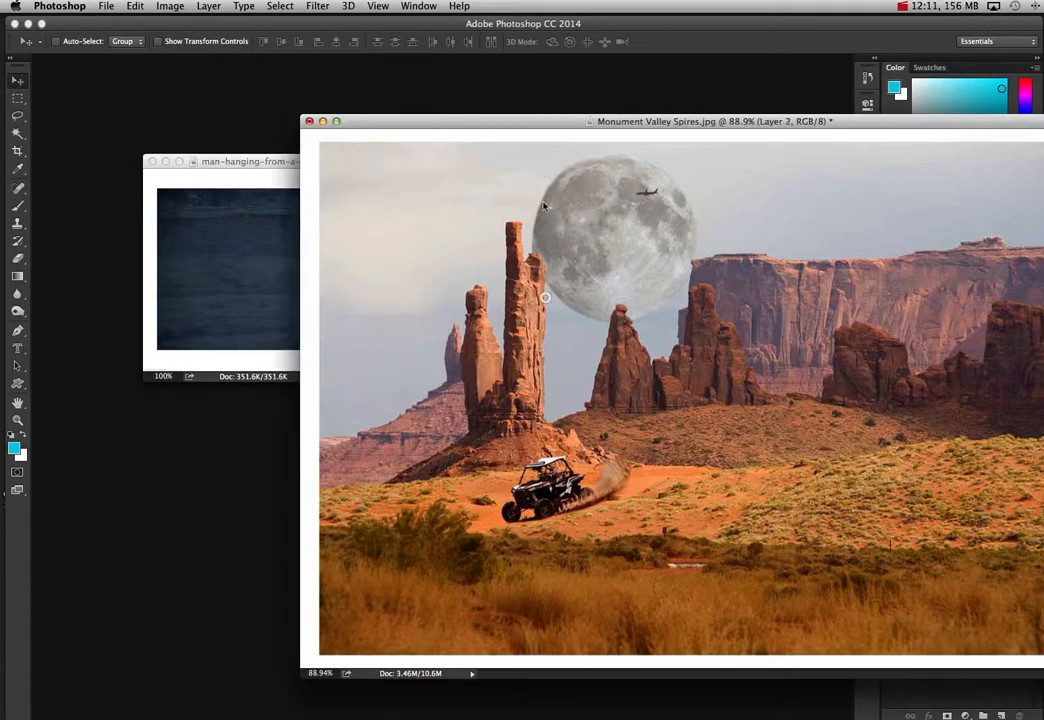
pyautogui.moveTo(520, 131); pyautogui.dragTo(270, 90)
pyautogui.moveTo(266, 240); pyautogui.dragTo(206, 187)
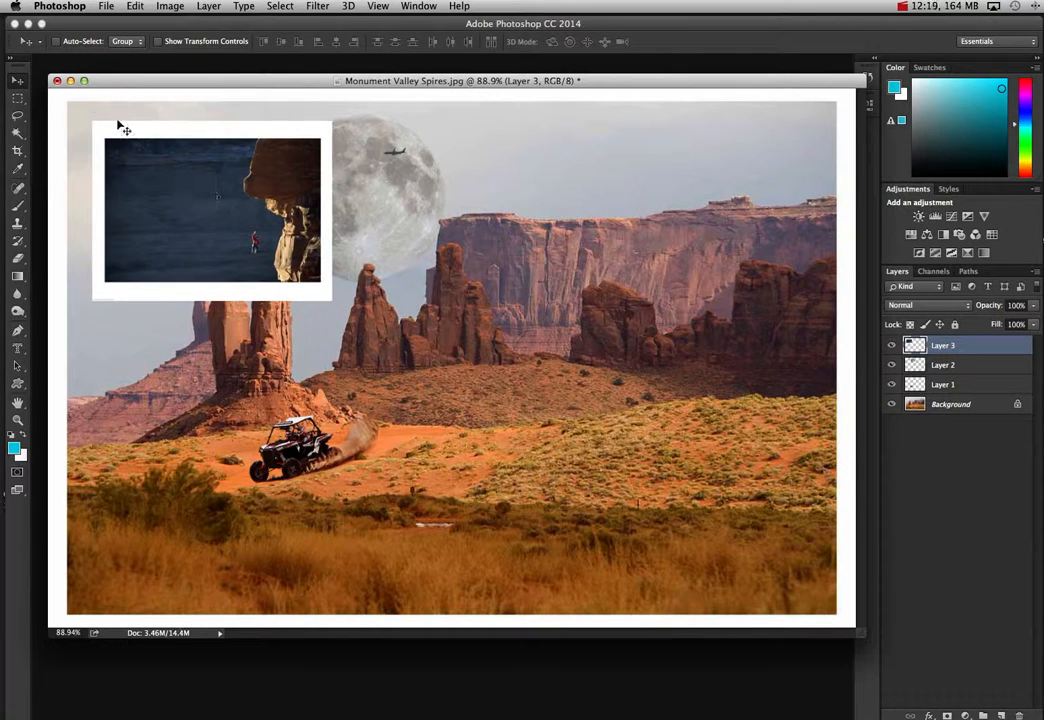
# Lasso the left part of the climber image with a 10 px feather and delete it
pyautogui.click(18, 114)
pyautogui.moveTo(143, 110)
pyautogui.mouseDown()
pyautogui.moveTo(211, 176)
pyautogui.moveTo(227, 271)
pyautogui.moveTo(207, 306)
pyautogui.moveTo(99, 316)
pyautogui.moveTo(76, 282)
pyautogui.moveTo(75, 150)
pyautogui.moveTo(106, 112)
pyautogui.mouseUp()
pyautogui.moveTo(106, 112); pyautogui.dragTo(110, 111)
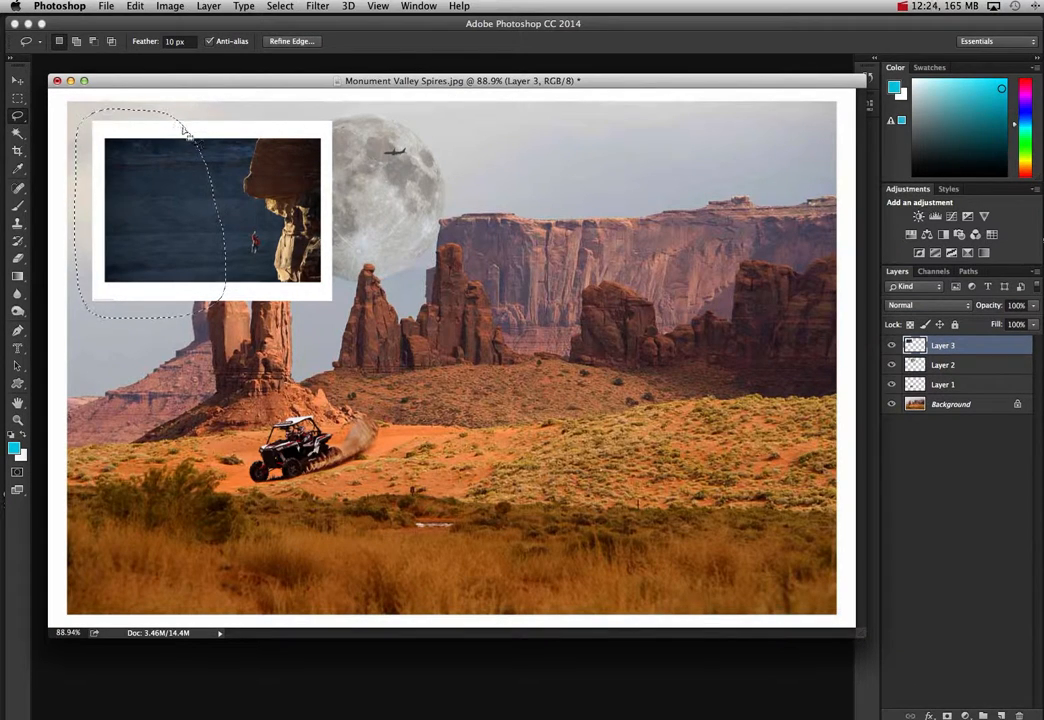
pyautogui.press('Delete')
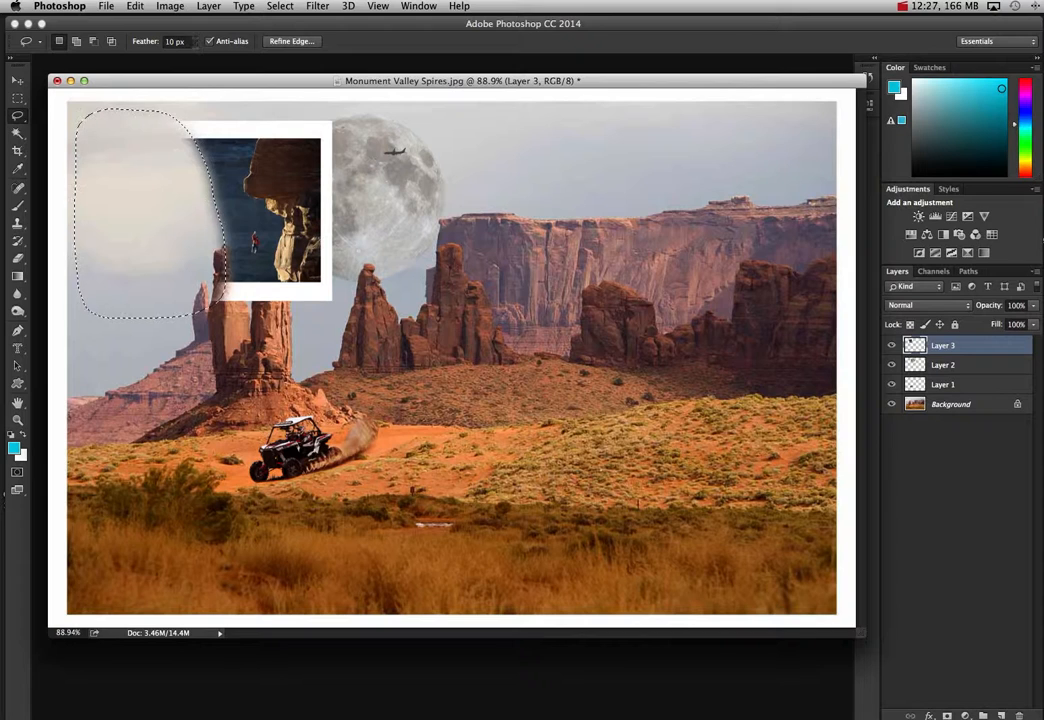
# Set the Lasso feather to 0 px, delete the blurred left edge of the climber image, and deselect
pyautogui.click(160, 41)
pyautogui.write('0')
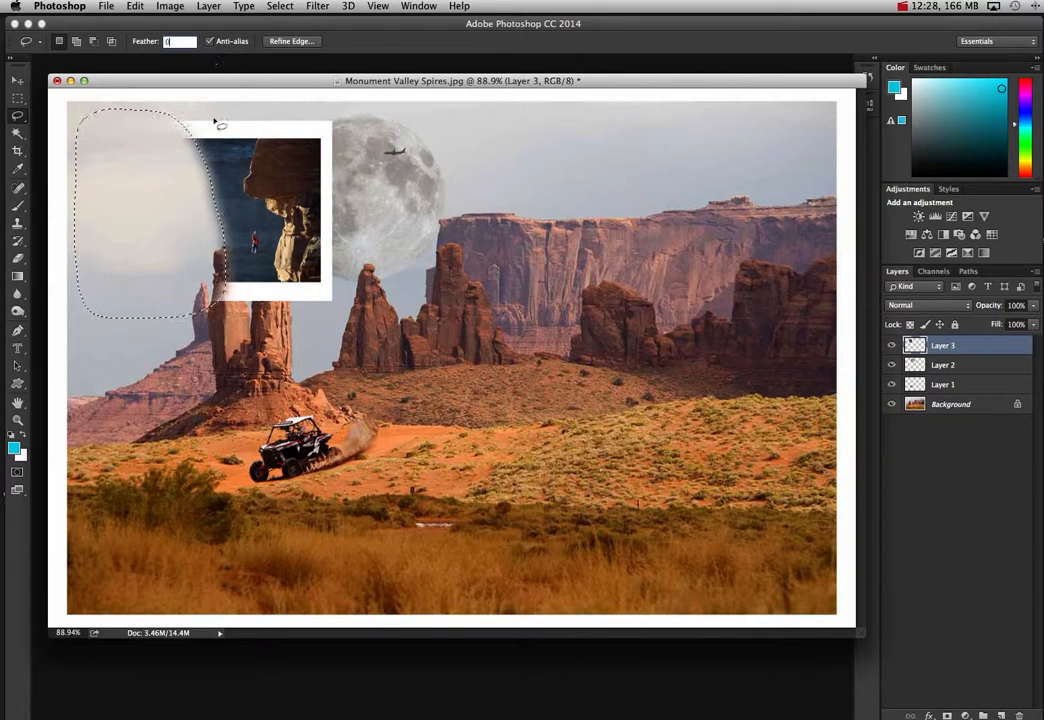
pyautogui.click(217, 119)
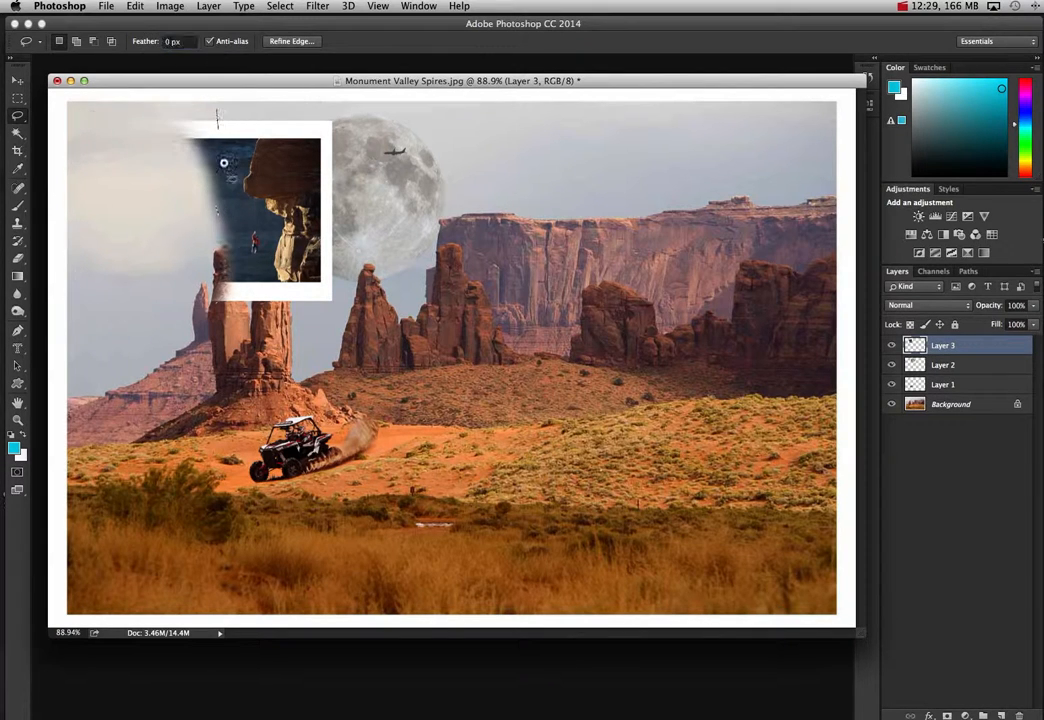
pyautogui.moveTo(217, 119)
pyautogui.mouseDown()
pyautogui.moveTo(218, 205)
pyautogui.moveTo(140, 240)
pyautogui.moveTo(158, 92)
pyautogui.moveTo(210, 113)
pyautogui.mouseUp()
pyautogui.press('Delete')
pyautogui.press('super+d')
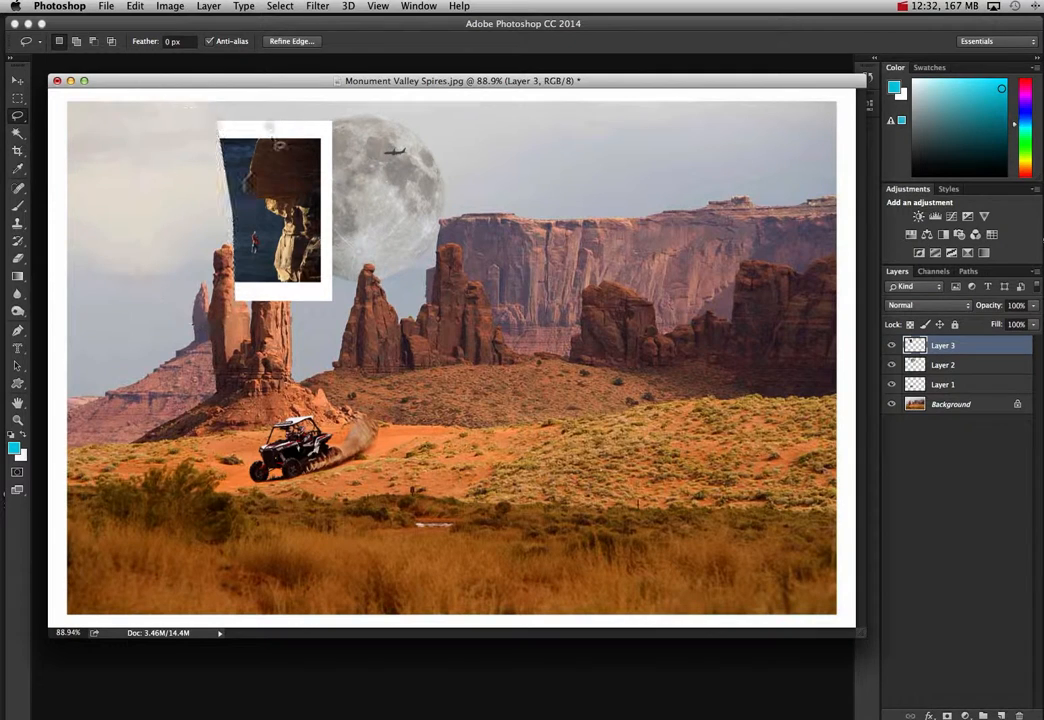
# Lasso and delete the right part and the top and bottom white borders of the climber image, and deselect
pyautogui.moveTo(268, 112)
pyautogui.mouseDown()
pyautogui.moveTo(305, 325)
pyautogui.moveTo(361, 133)
pyautogui.moveTo(275, 100)
pyautogui.mouseUp()
pyautogui.press('Delete')
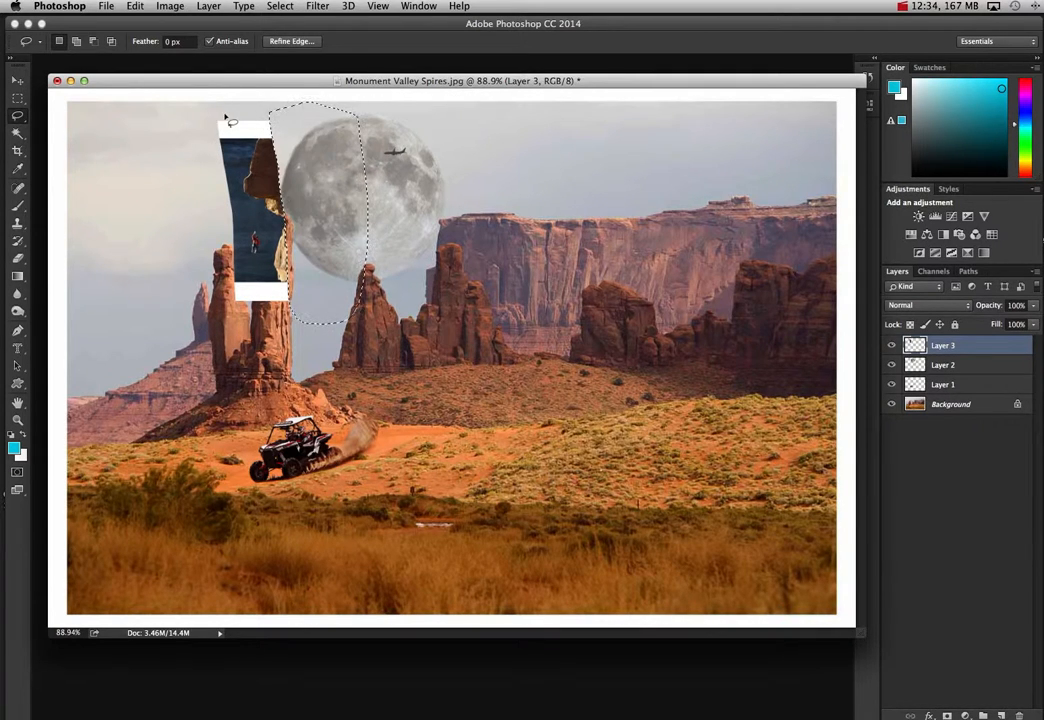
pyautogui.moveTo(214, 108)
pyautogui.mouseDown()
pyautogui.moveTo(292, 124)
pyautogui.moveTo(281, 143)
pyautogui.moveTo(217, 142)
pyautogui.moveTo(182, 117)
pyautogui.mouseUp()
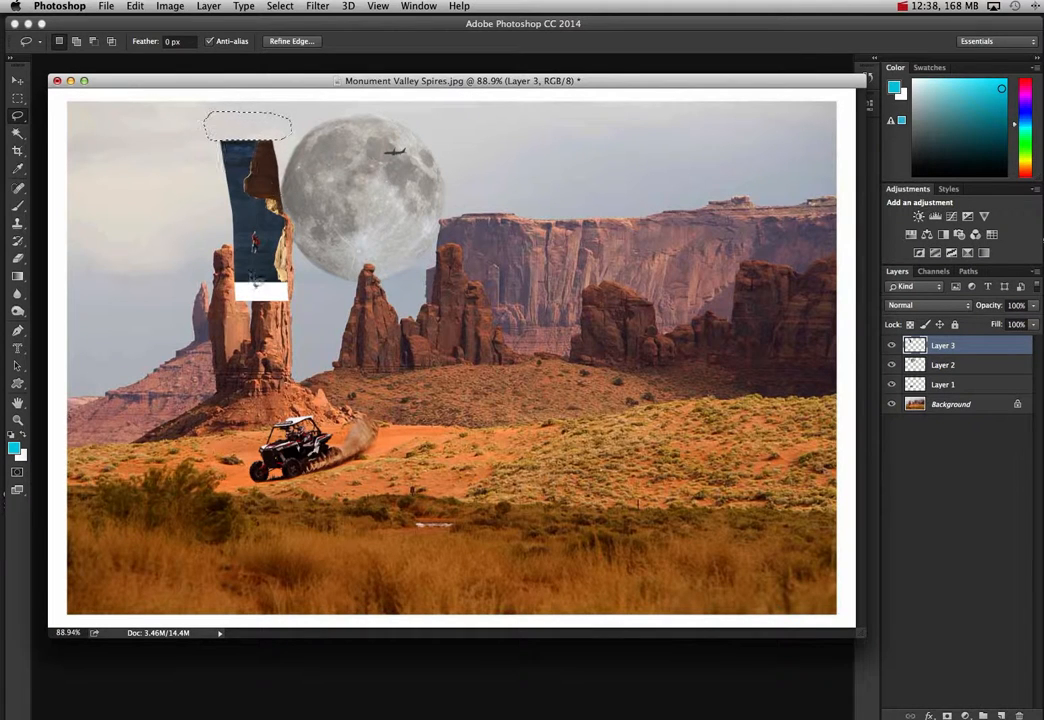
pyautogui.press('Delete')
pyautogui.press('super+d')
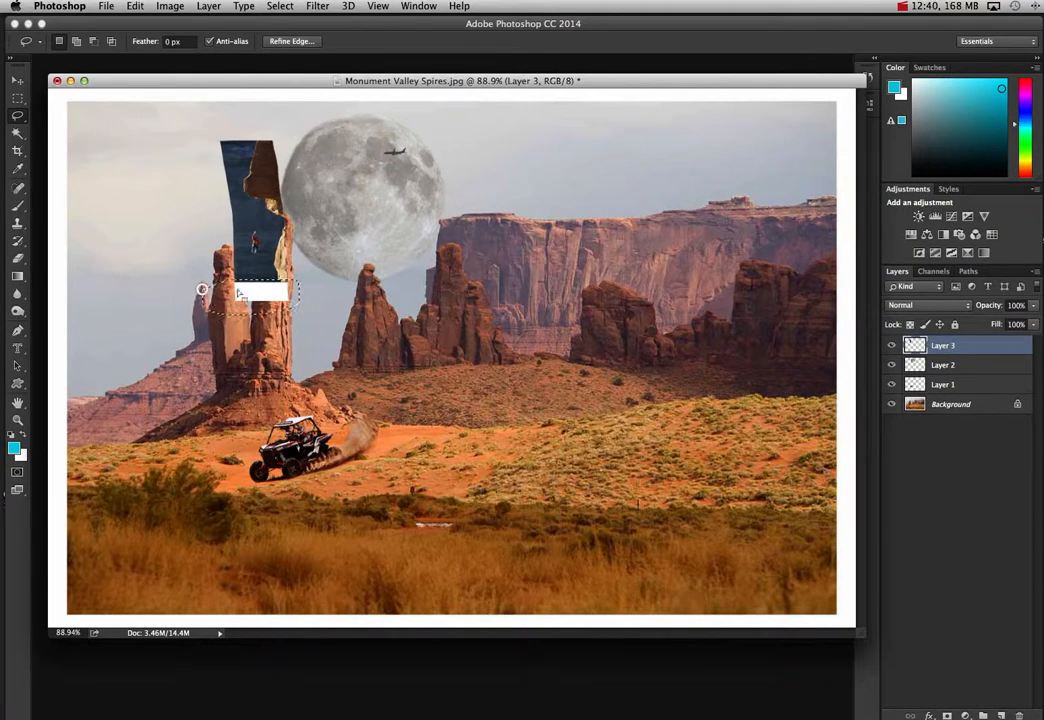
pyautogui.moveTo(205, 283); pyautogui.dragTo(298, 285)
pyautogui.press('Delete')
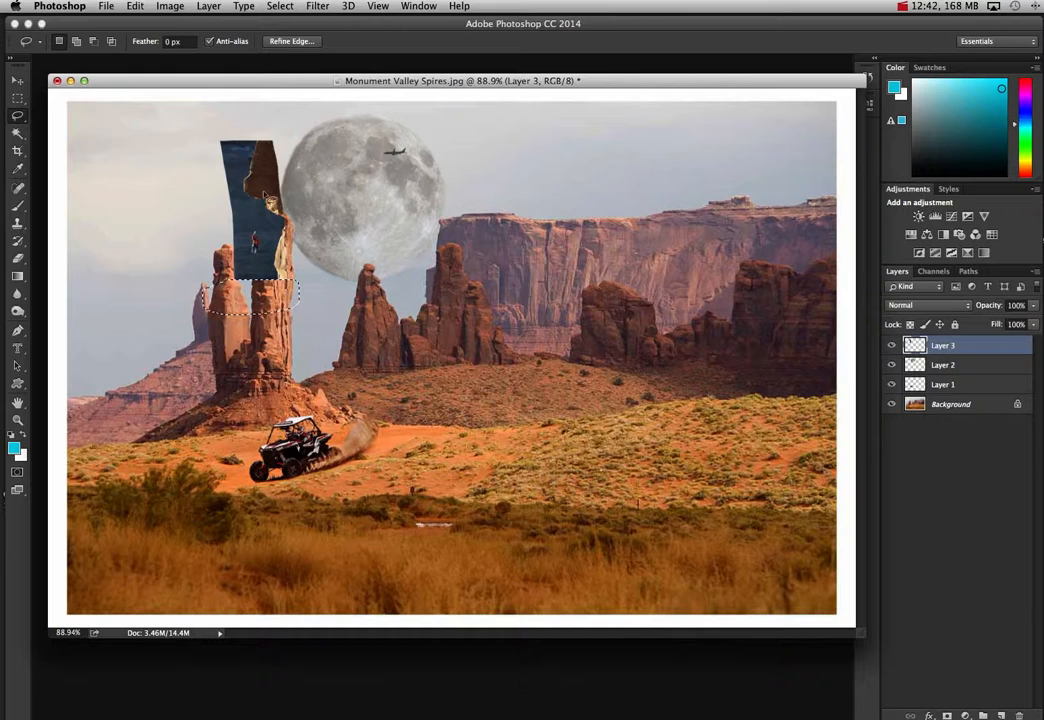
pyautogui.press('super+d')
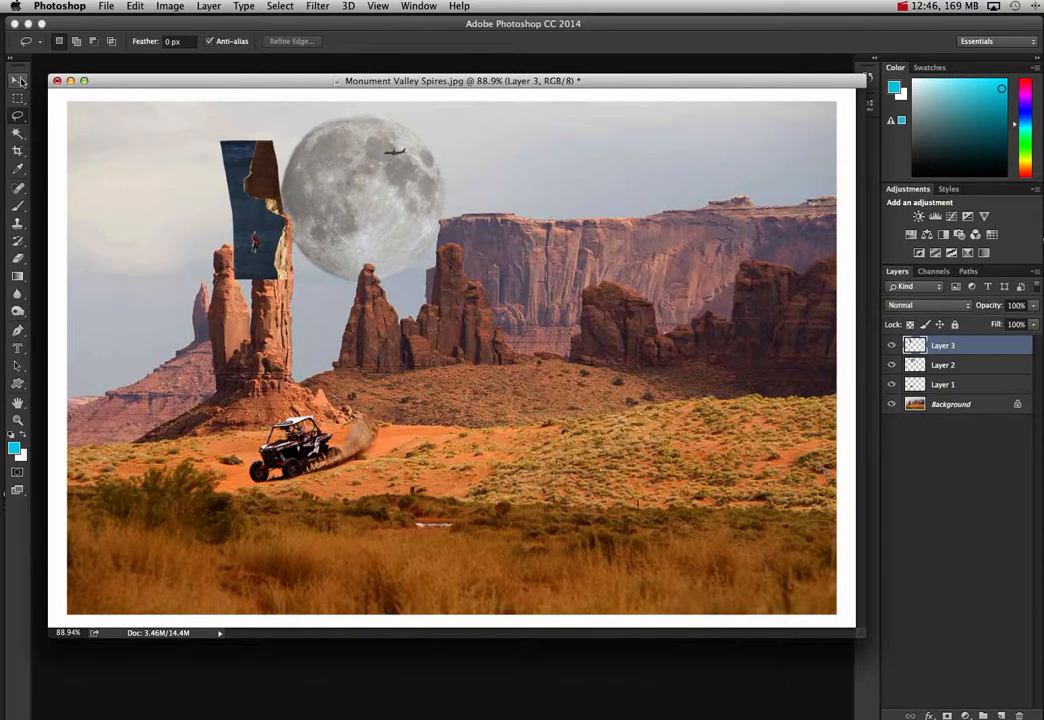
# Move the trimmed climber piece down and slightly left so its cliff overlaps the tall spire
pyautogui.click(19, 80)
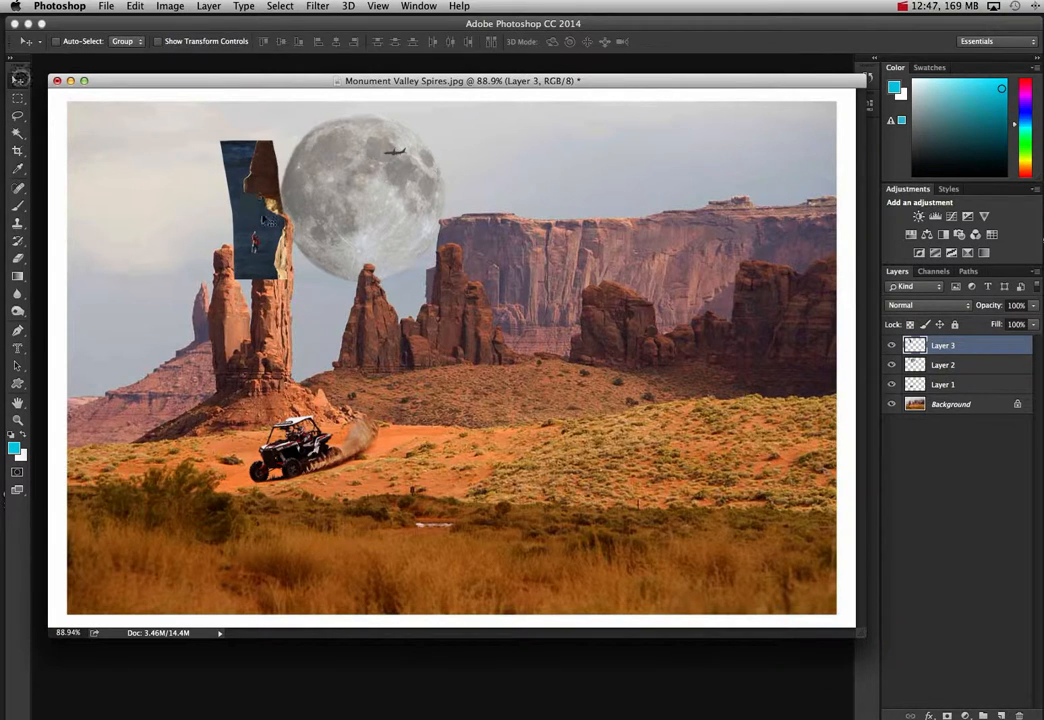
pyautogui.moveTo(261, 182); pyautogui.dragTo(250, 224)
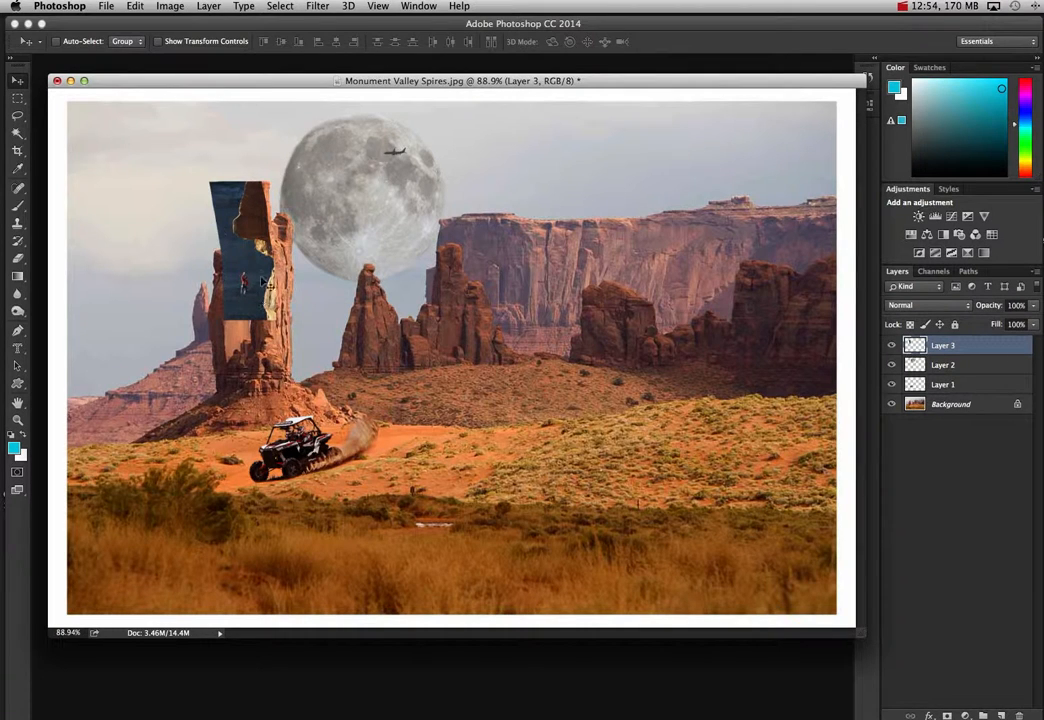
# Erase the blue background around the overhanging rock and along the outer side of the climber image with a 10 px Eraser
pyautogui.click(17, 258)
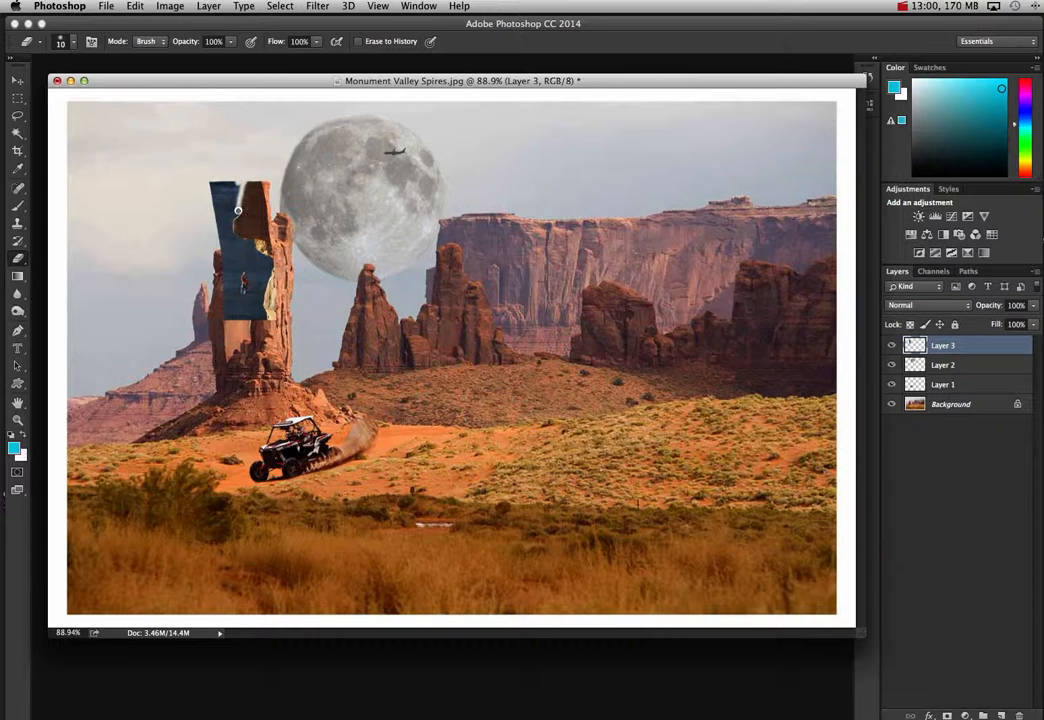
pyautogui.moveTo(231, 232)
pyautogui.mouseDown()
pyautogui.moveTo(240, 180)
pyautogui.moveTo(214, 193)
pyautogui.moveTo(218, 230)
pyautogui.mouseUp()
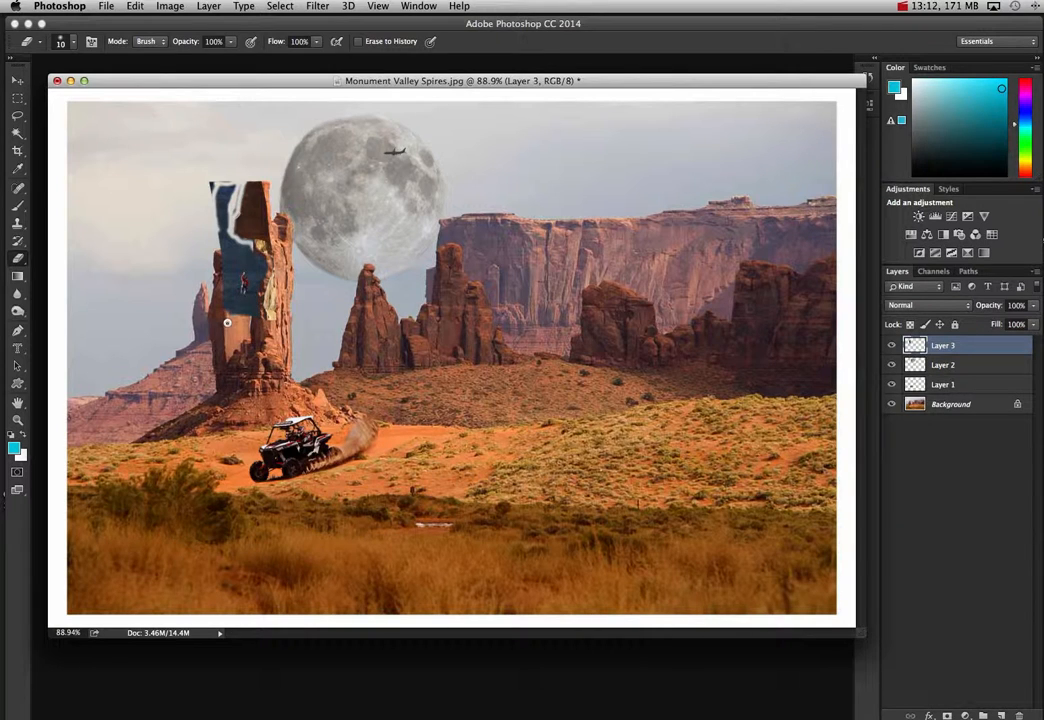
pyautogui.moveTo(227, 322)
pyautogui.mouseDown()
pyautogui.moveTo(211, 186)
pyautogui.moveTo(222, 209)
pyautogui.mouseUp()
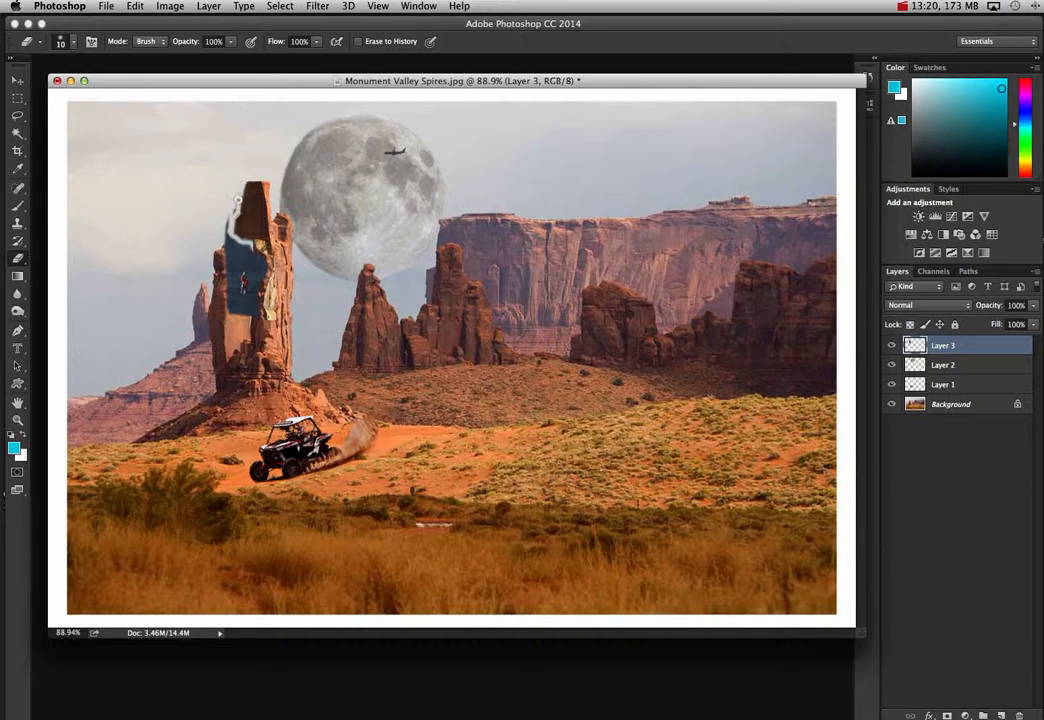
pyautogui.moveTo(238, 200); pyautogui.dragTo(228, 236)
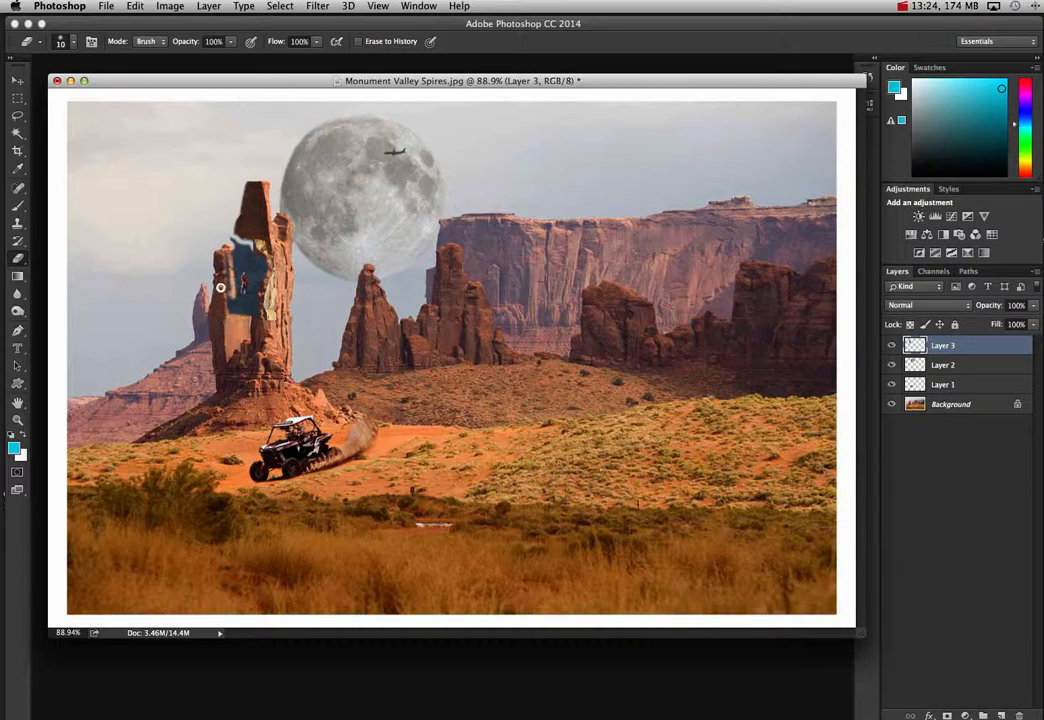
# Select the remaining blue area around the climber with the Magic Wand at tolerance 32, and delete it
pyautogui.click(16, 134)
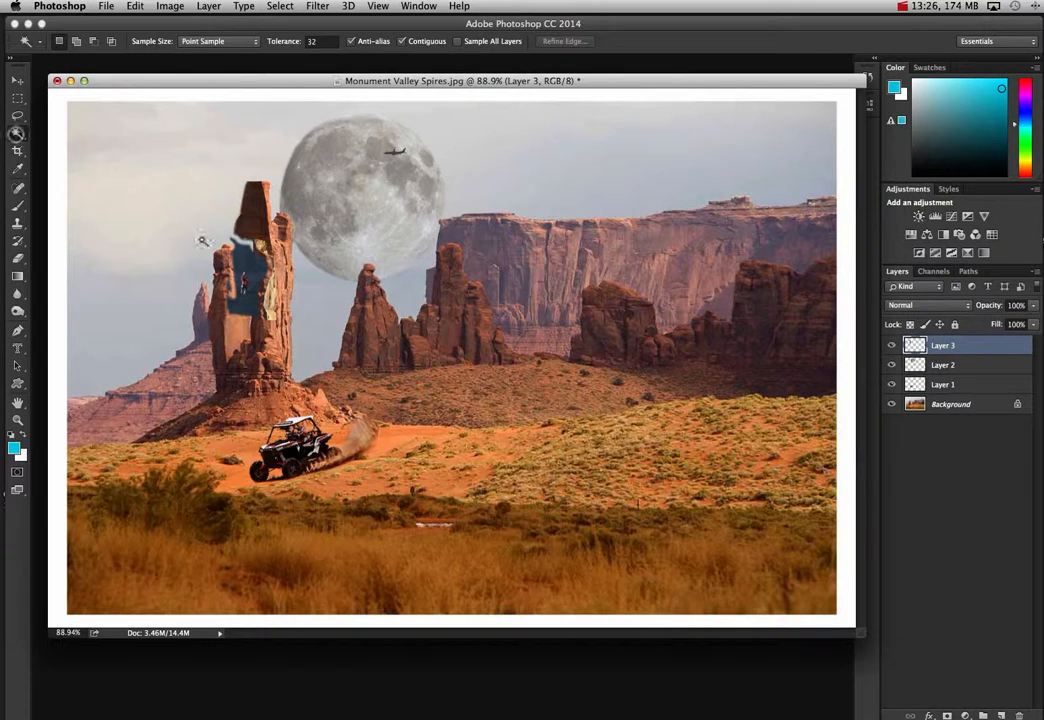
pyautogui.click(245, 268)
pyautogui.press('Delete')
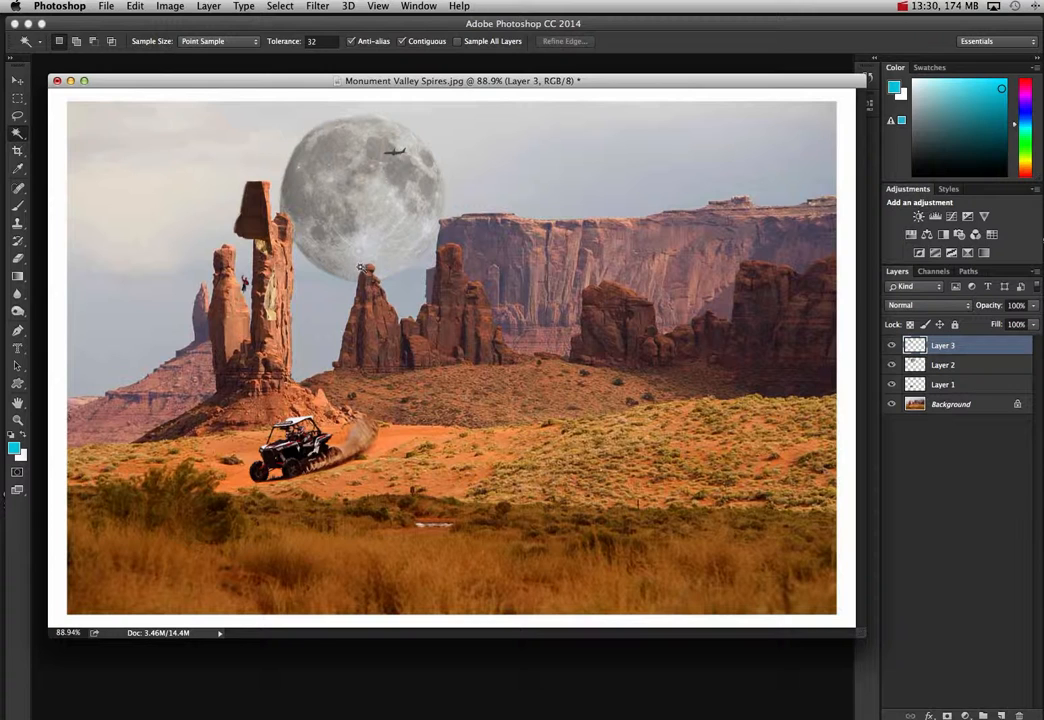
# Move the climber piece onto the shorter spire and lighten its dark overhang with the Dodge tool at Midtones, 50% exposure
pyautogui.click(17, 80)
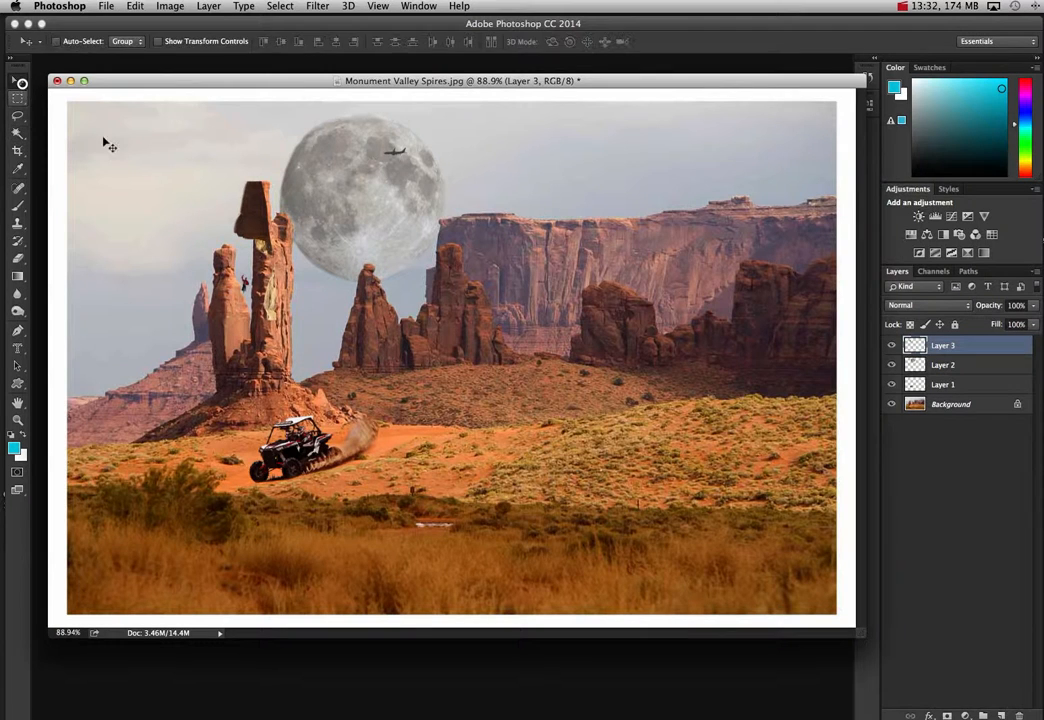
pyautogui.moveTo(268, 226); pyautogui.dragTo(227, 245)
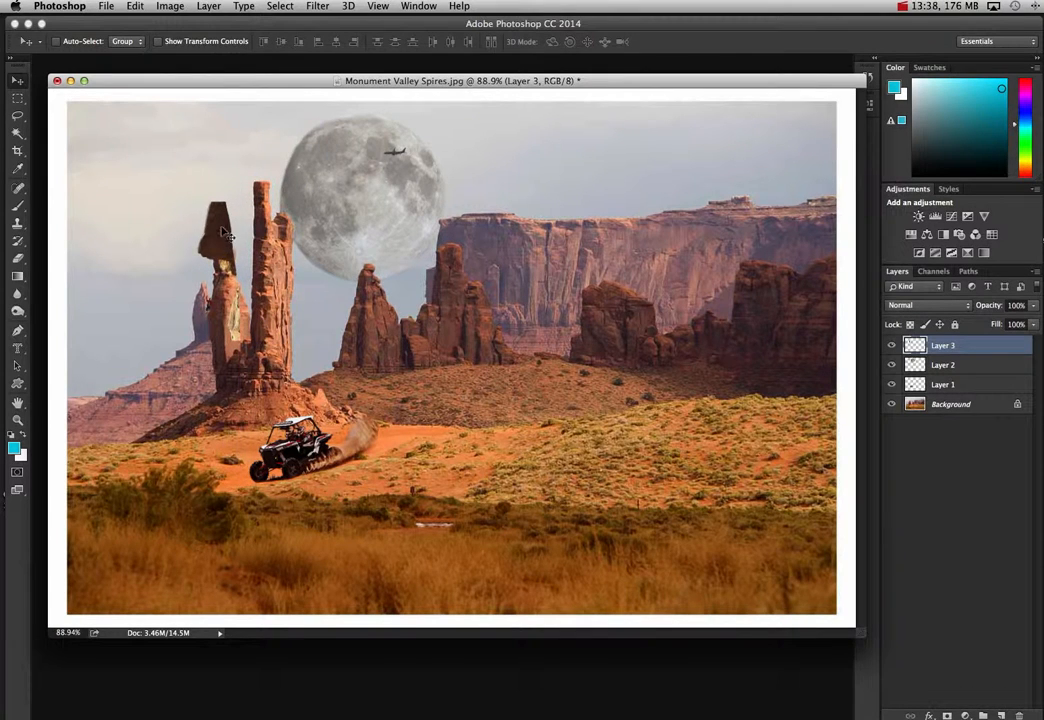
pyautogui.click(18, 311)
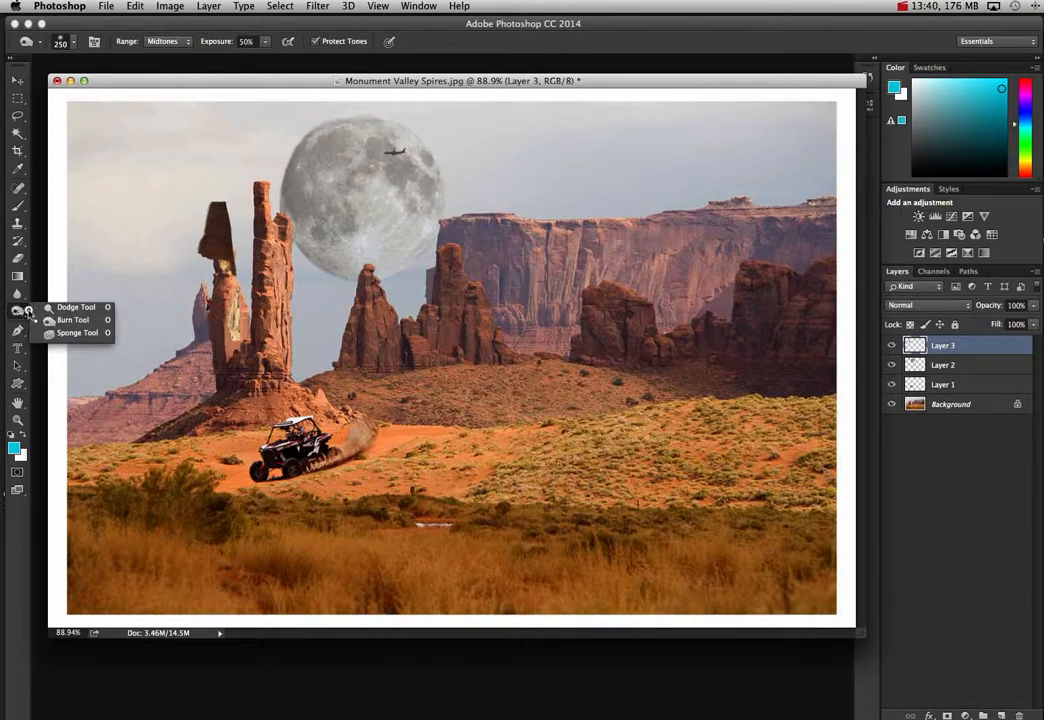
pyautogui.click(44, 309)
pyautogui.moveTo(210, 219)
pyautogui.mouseDown()
pyautogui.moveTo(202, 250)
pyautogui.moveTo(206, 226)
pyautogui.mouseUp()
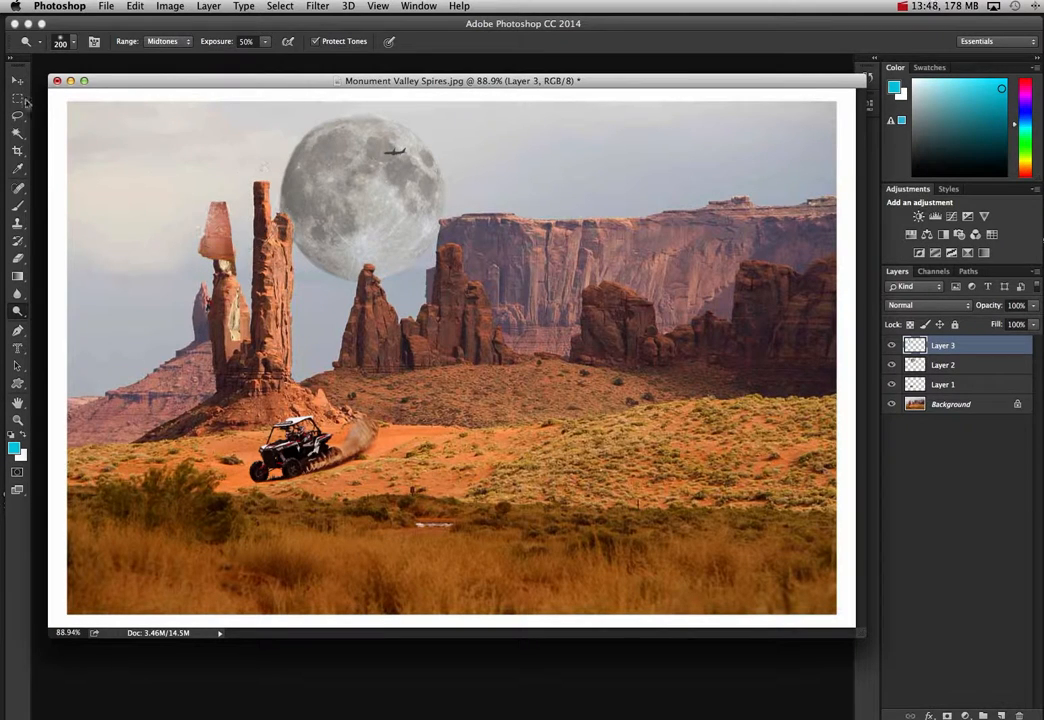
# Free-transform the climber piece, rotating it to -6.29° and moving it up onto the top of the tall spire
pyautogui.press('v')
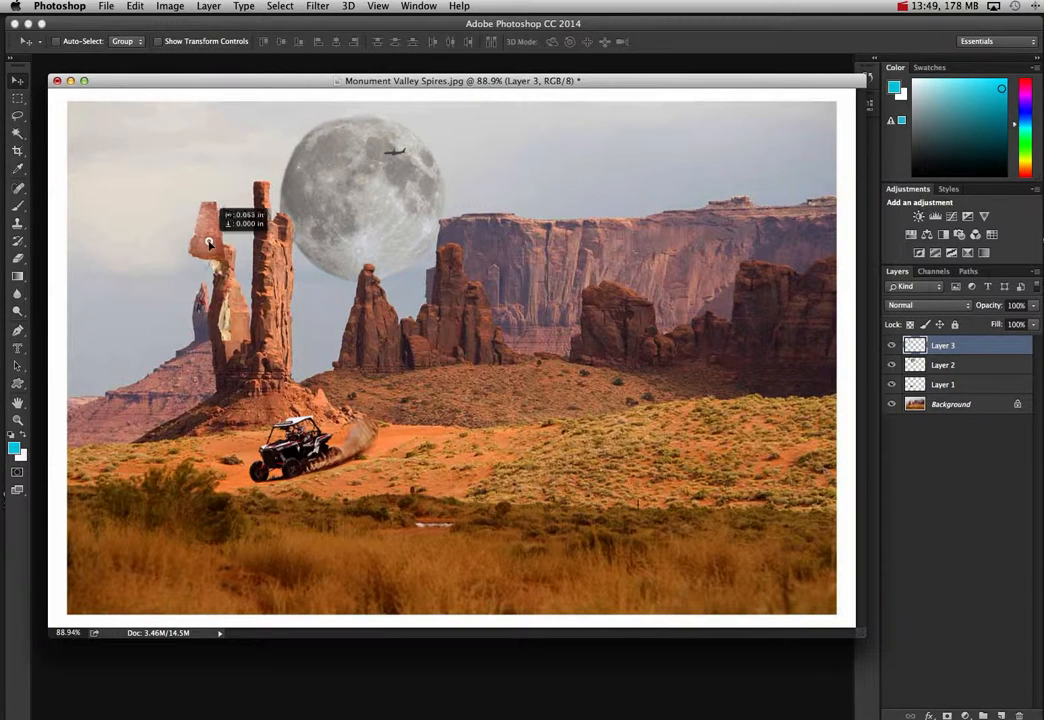
pyautogui.moveTo(206, 241); pyautogui.dragTo(214, 233)
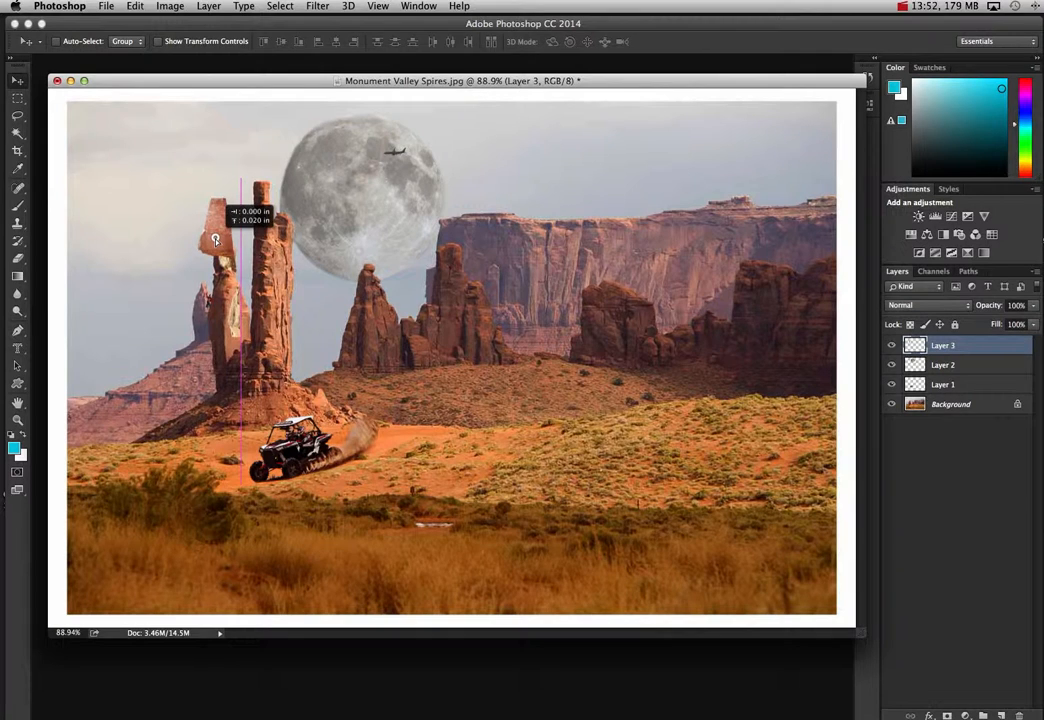
pyautogui.moveTo(214, 233); pyautogui.dragTo(214, 231)
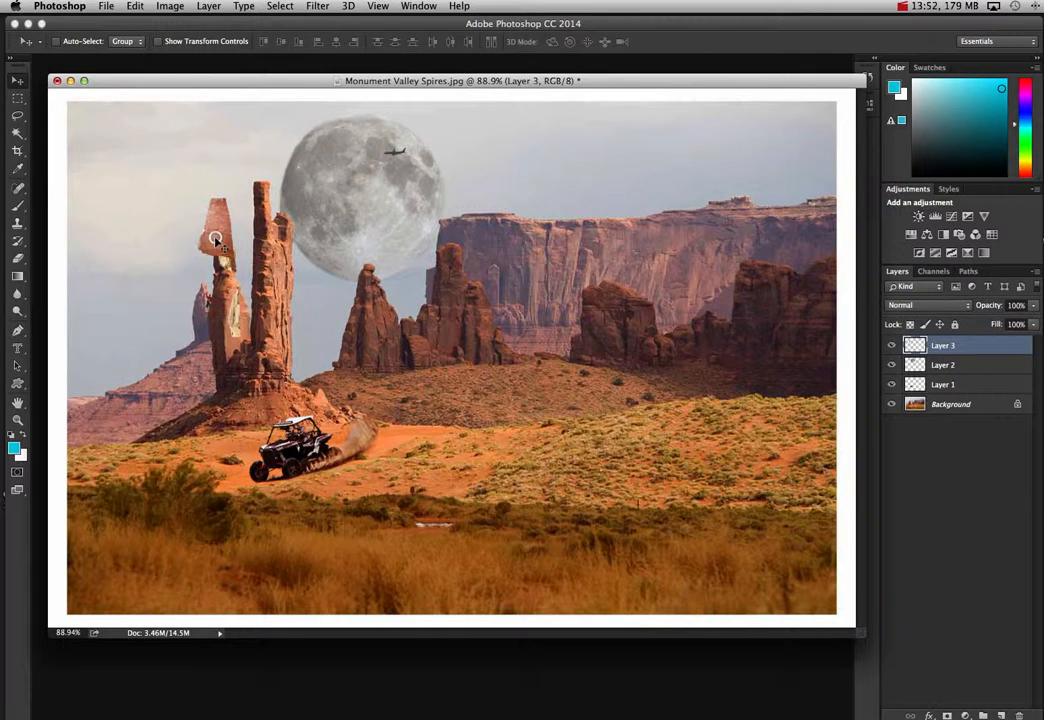
pyautogui.hotkey('ctrl', 't')
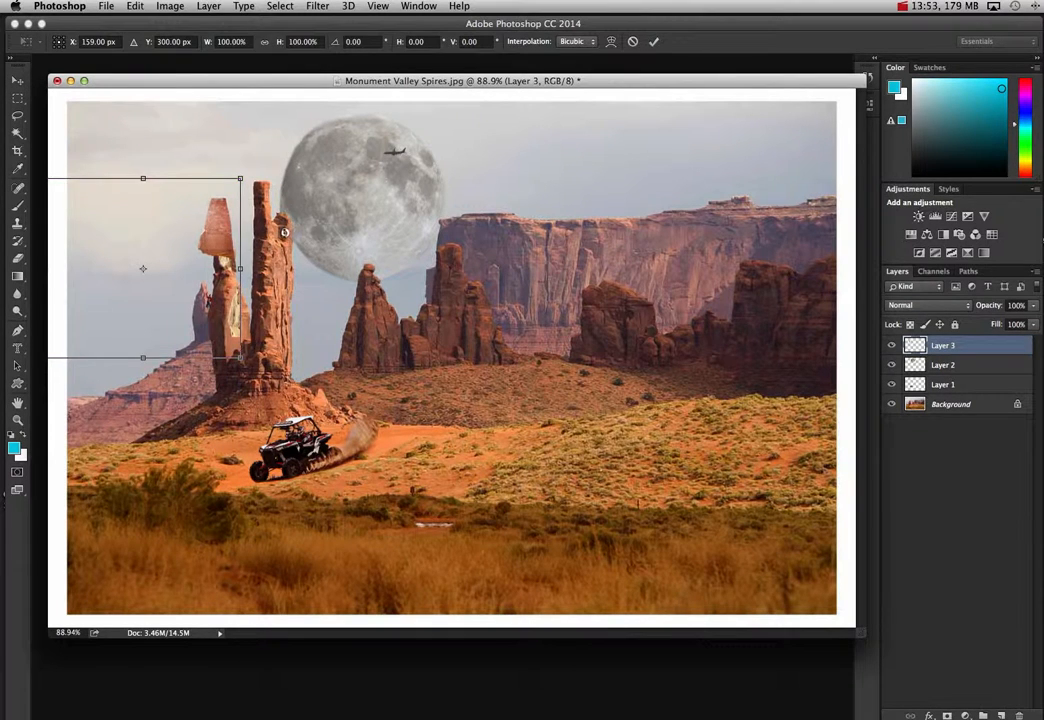
pyautogui.moveTo(255, 225); pyautogui.dragTo(270, 248)
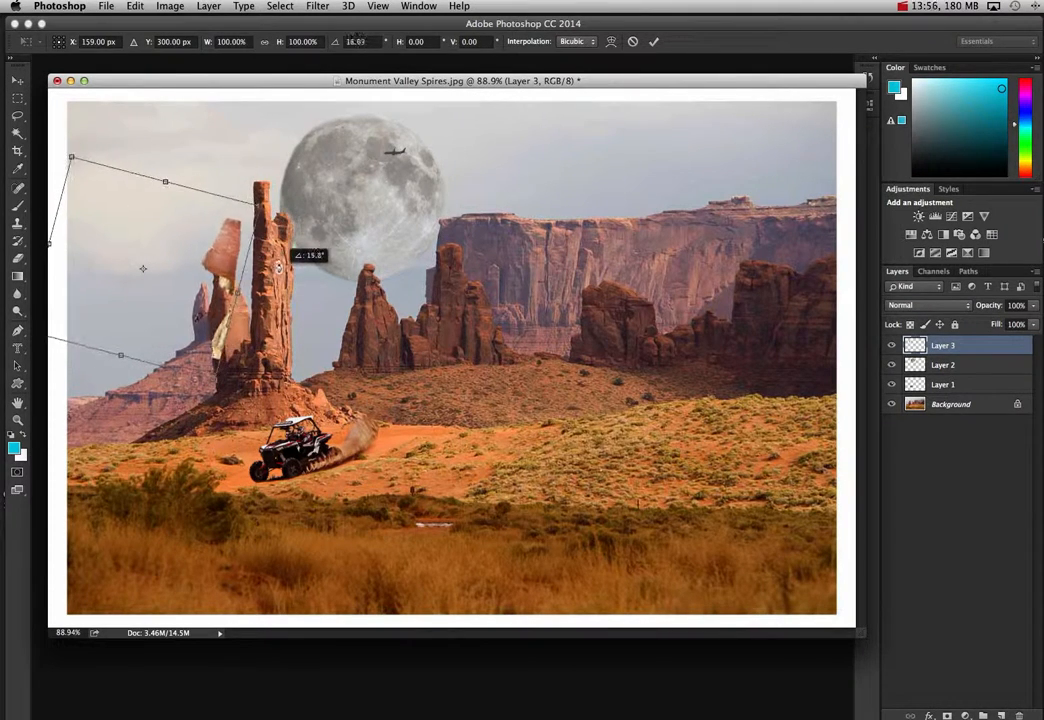
pyautogui.moveTo(272, 252); pyautogui.dragTo(262, 214)
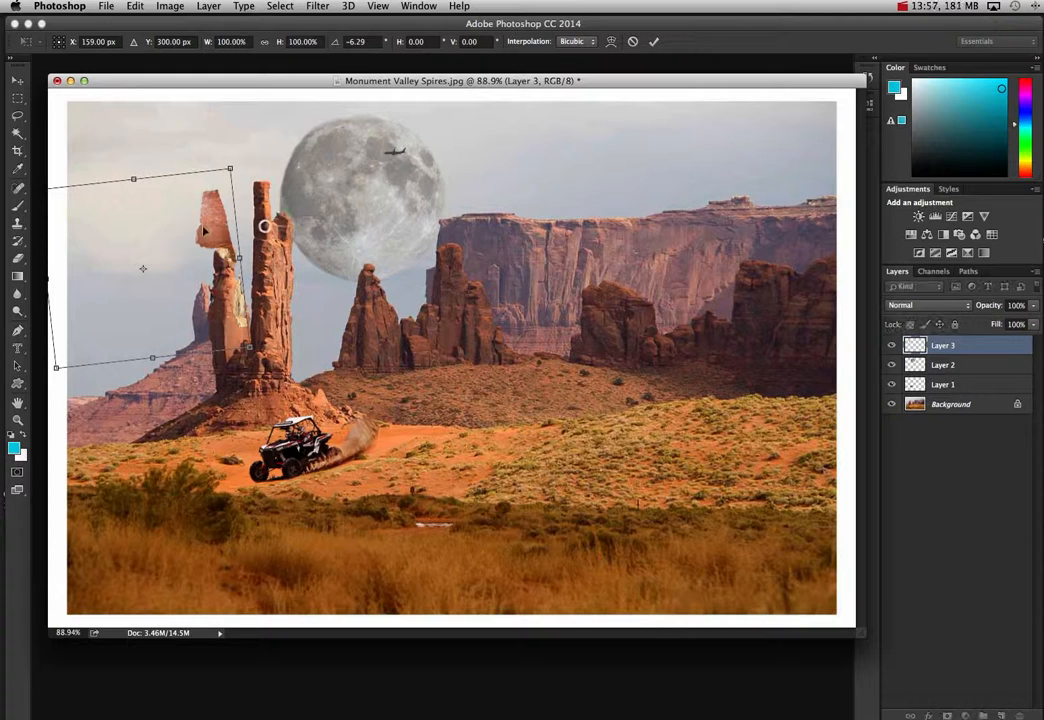
pyautogui.moveTo(203, 231); pyautogui.dragTo(251, 161)
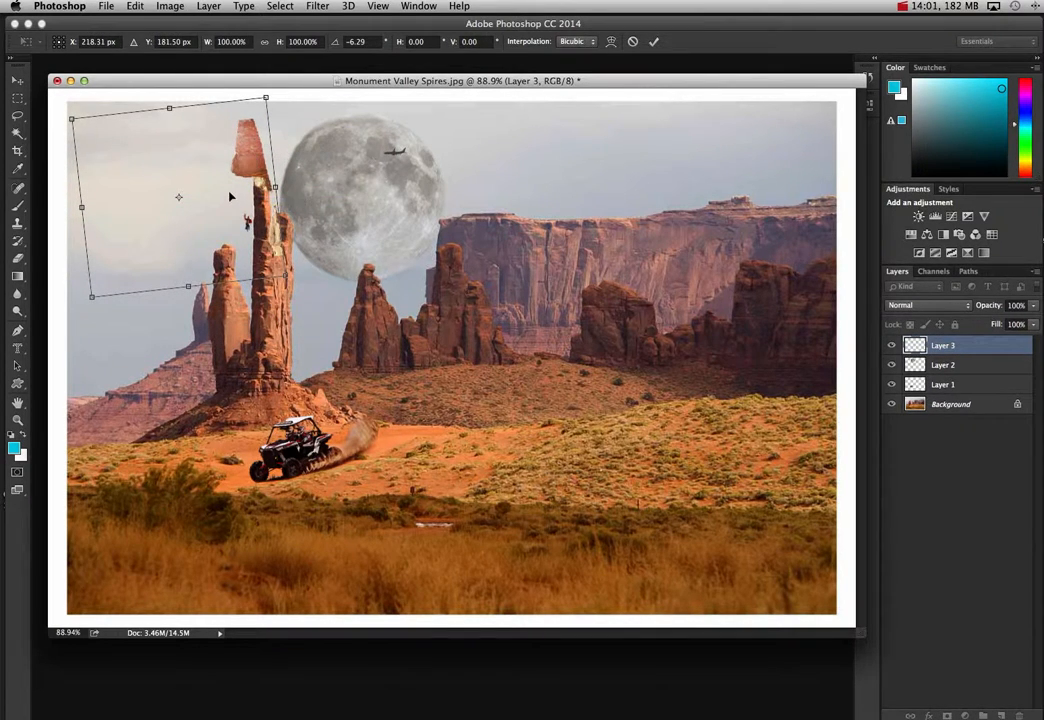
# Flip the climber piece horizontally, place it against the moon side of the tall spire, and commit the transform
pyautogui.rightClick(231, 190)
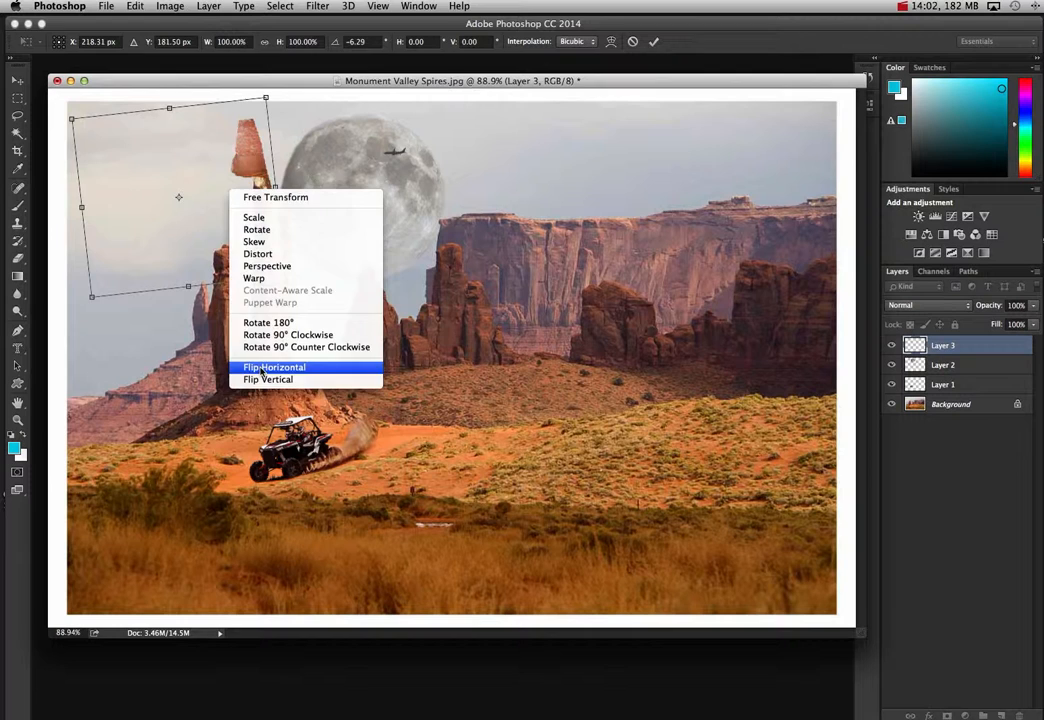
pyautogui.click(262, 367)
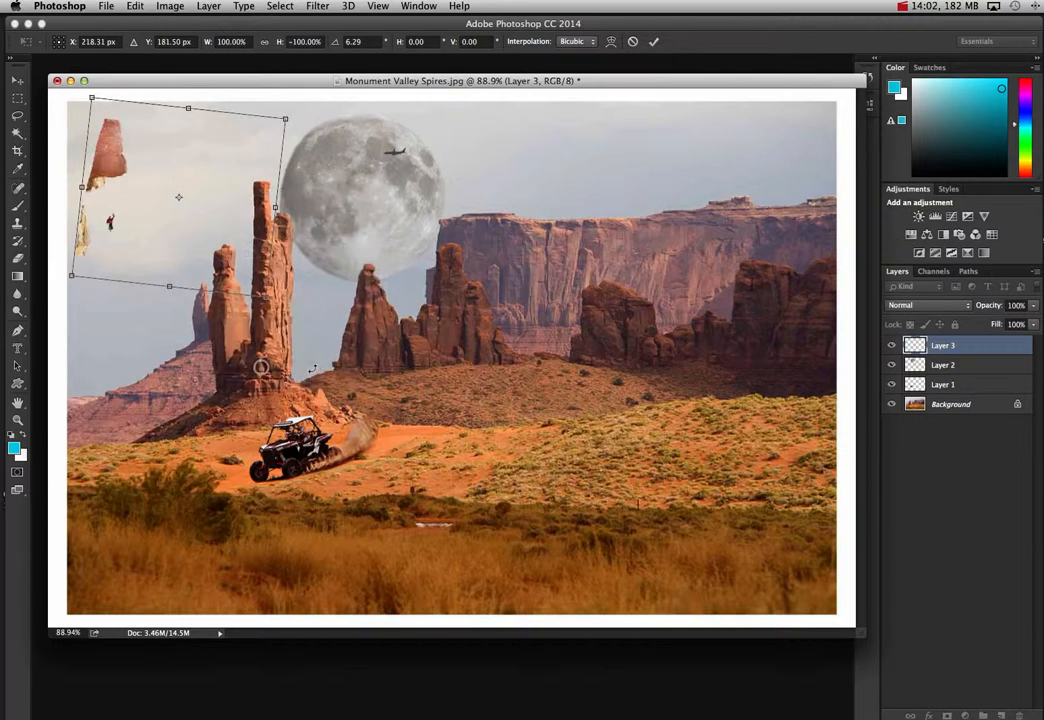
pyautogui.moveTo(158, 168); pyautogui.dragTo(182, 179)
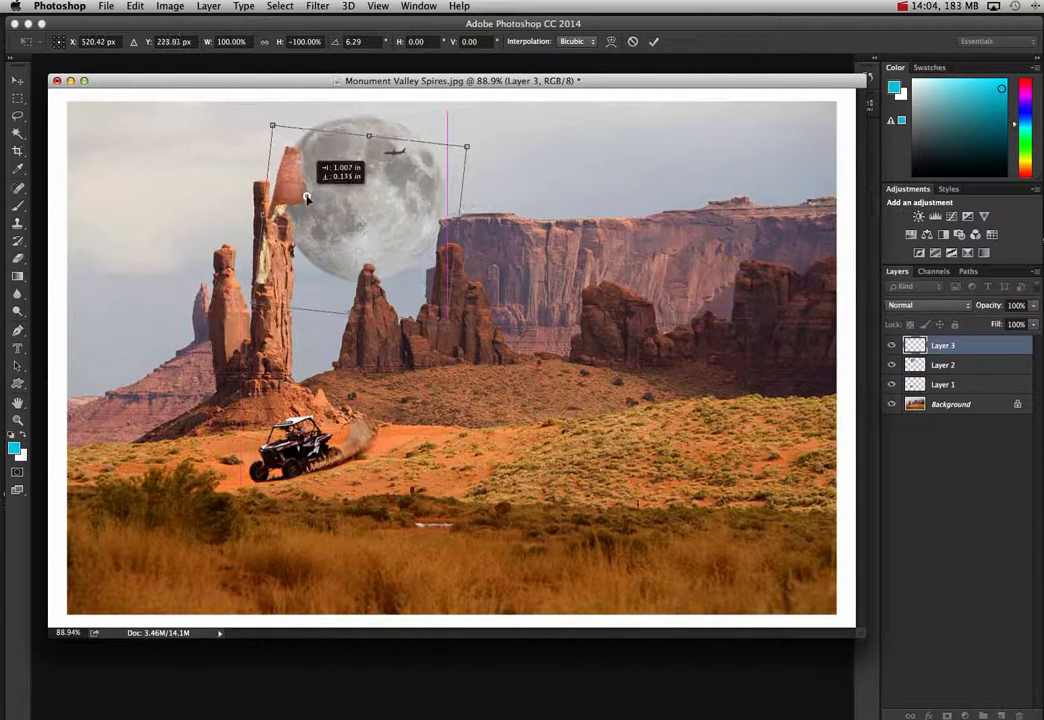
pyautogui.moveTo(307, 197); pyautogui.dragTo(318, 229)
pyautogui.click(655, 44)
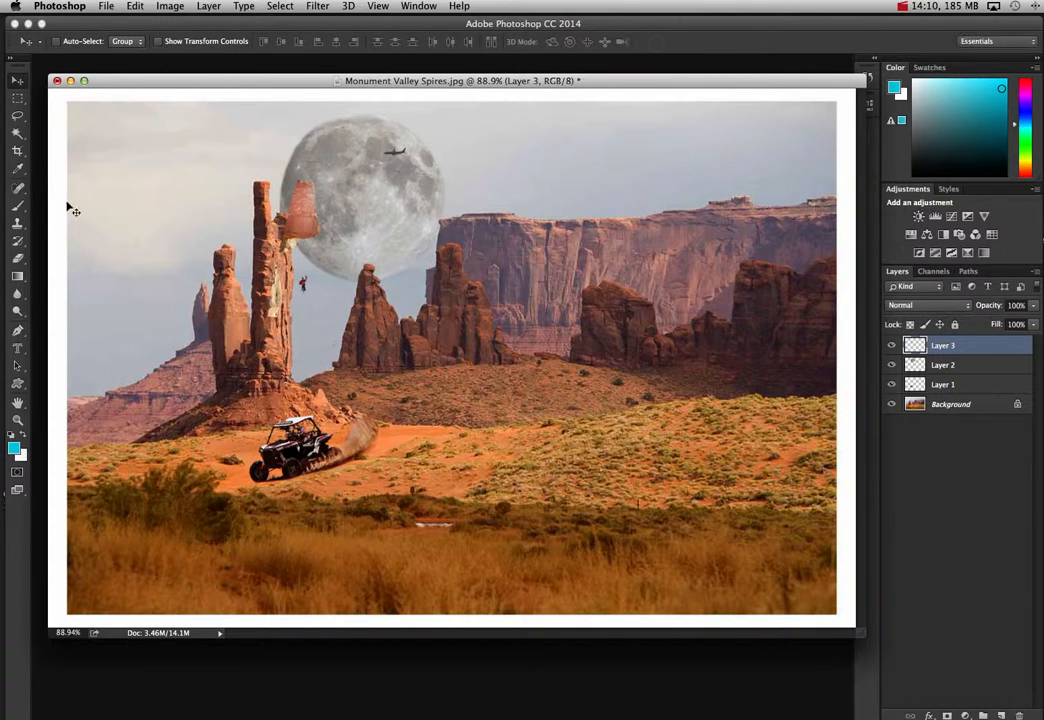
# Lasso and delete the lightened overhang and the leftover cliff fragment on the tall spire, keeping only the climber, and deselect
pyautogui.click(18, 115)
pyautogui.moveTo(300, 160)
pyautogui.mouseDown()
pyautogui.moveTo(336, 178)
pyautogui.moveTo(341, 228)
pyautogui.moveTo(316, 245)
pyautogui.moveTo(277, 250)
pyautogui.moveTo(277, 167)
pyautogui.mouseUp()
pyautogui.press('Delete')
pyautogui.press('super+d')
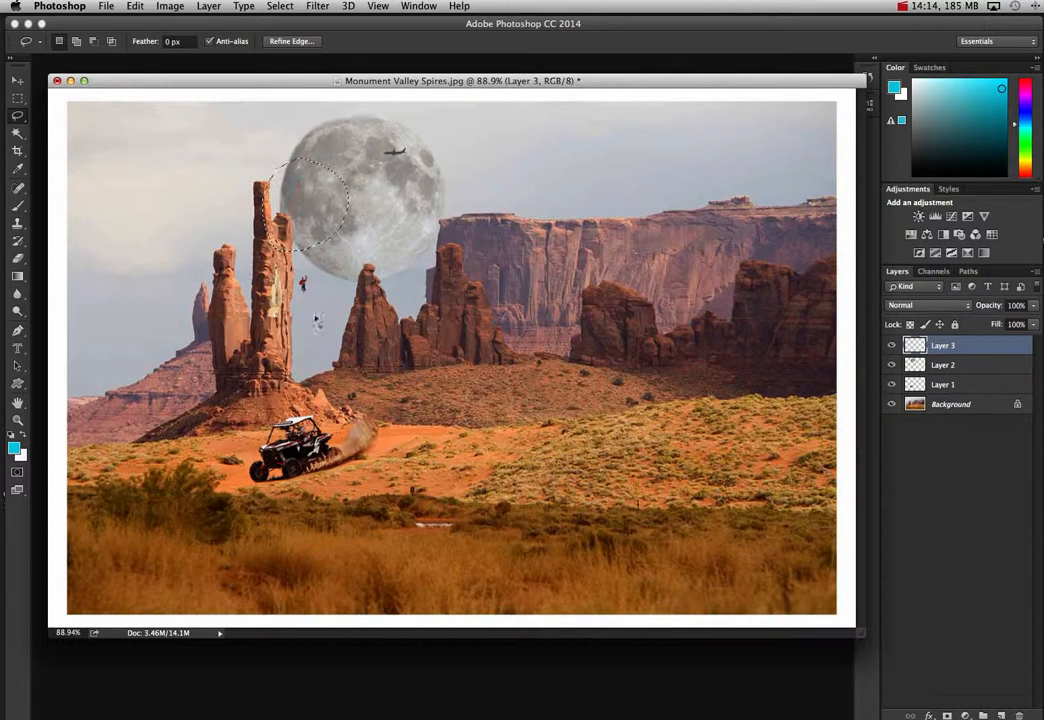
pyautogui.press('Delete')
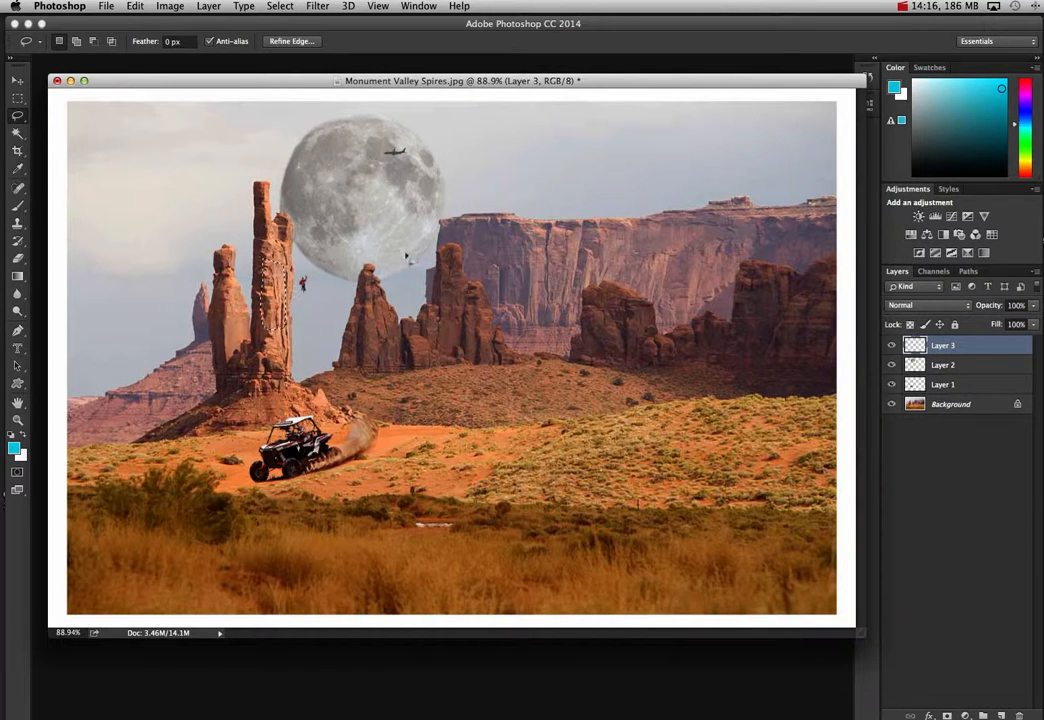
pyautogui.press('super+d')
# Move the climber to the side of the tall spire away from the moon, just below its top
pyautogui.click(18, 82)
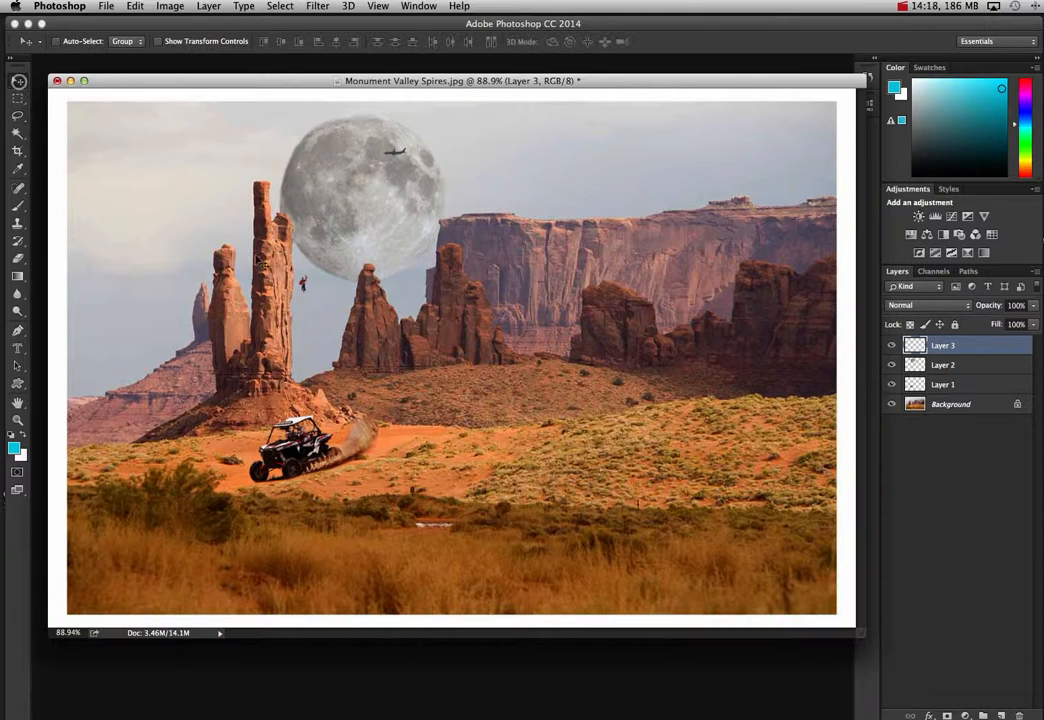
pyautogui.moveTo(305, 282)
pyautogui.mouseDown()
pyautogui.moveTo(273, 280)
pyautogui.moveTo(258, 184)
pyautogui.moveTo(249, 196)
pyautogui.mouseUp()
pyautogui.press('e')
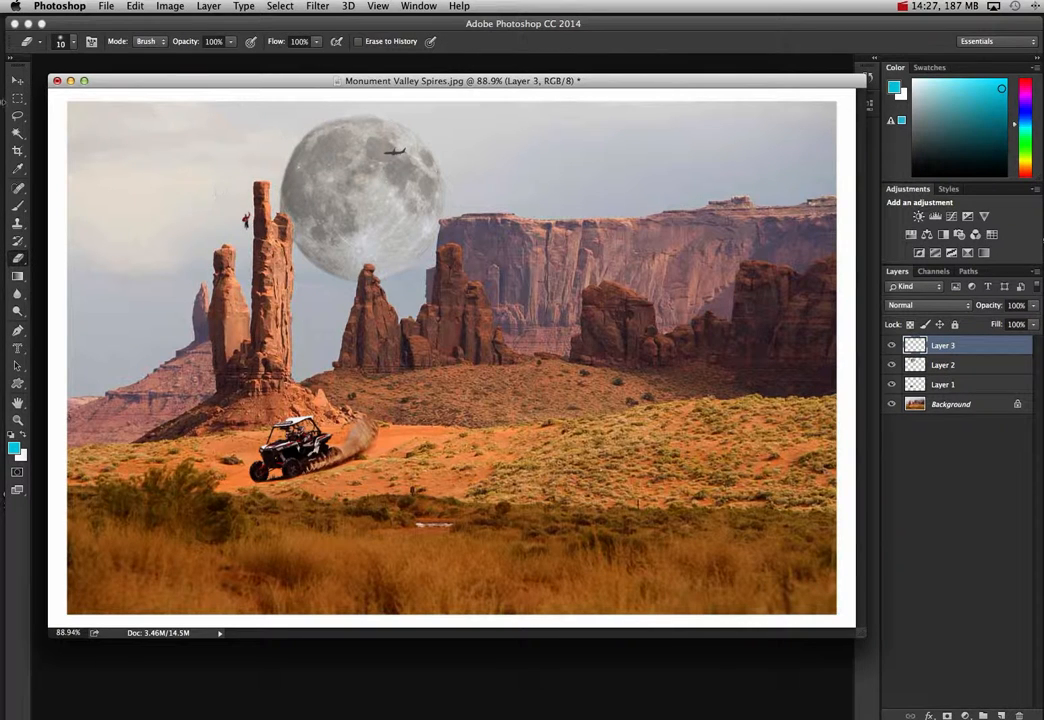
pyautogui.press('v')
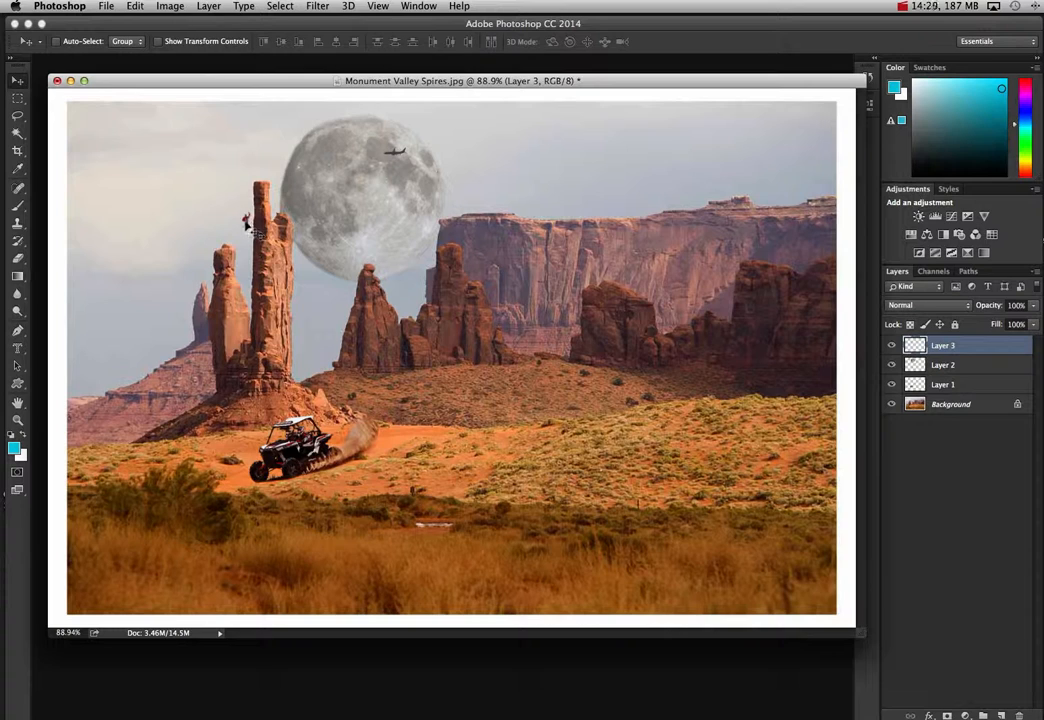
pyautogui.moveTo(252, 227); pyautogui.dragTo(252, 233)
# Create a new layer and draw the climber's rope from the tall spire in black with a 1 px Pencil
pyautogui.press('super+shift+alt+n')
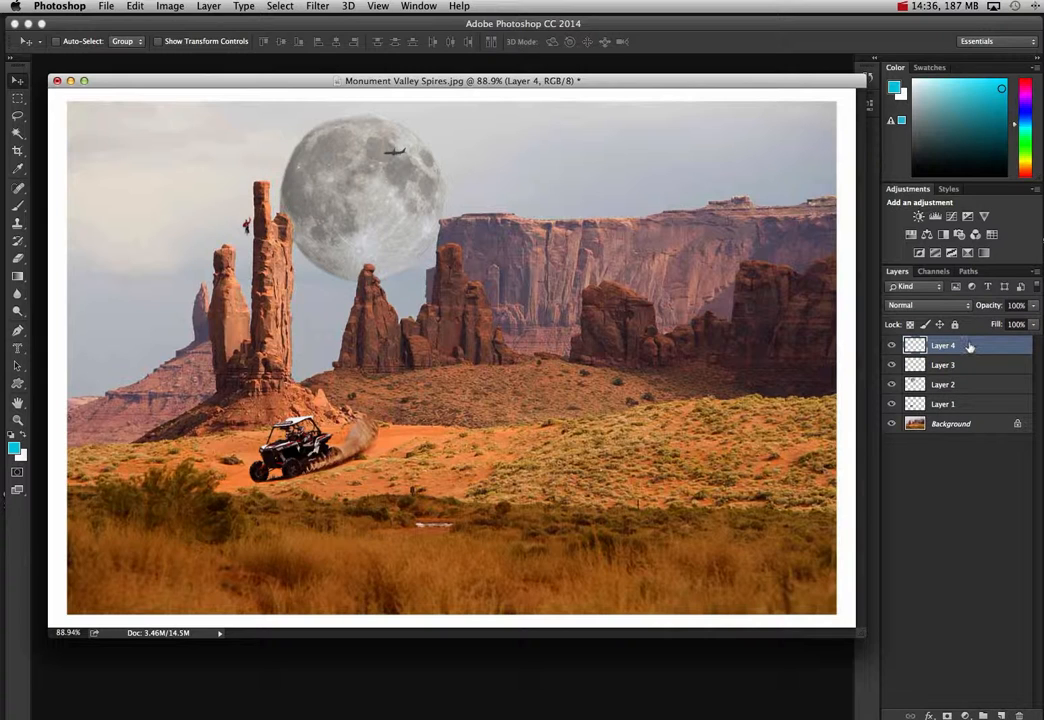
pyautogui.click(18, 204)
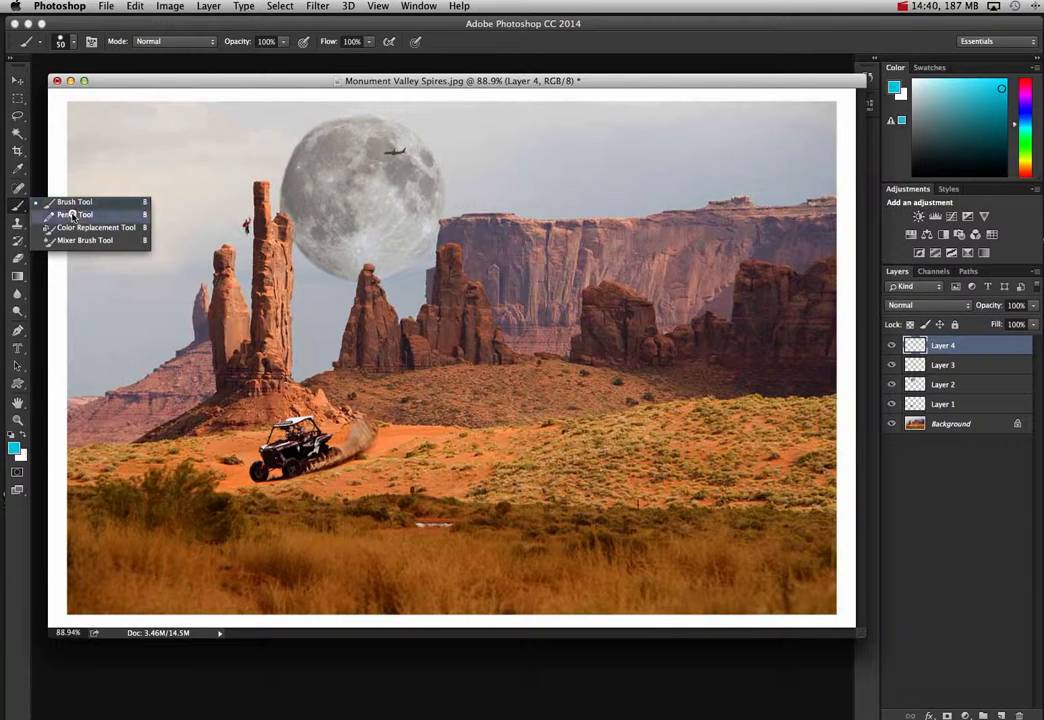
pyautogui.click(73, 216)
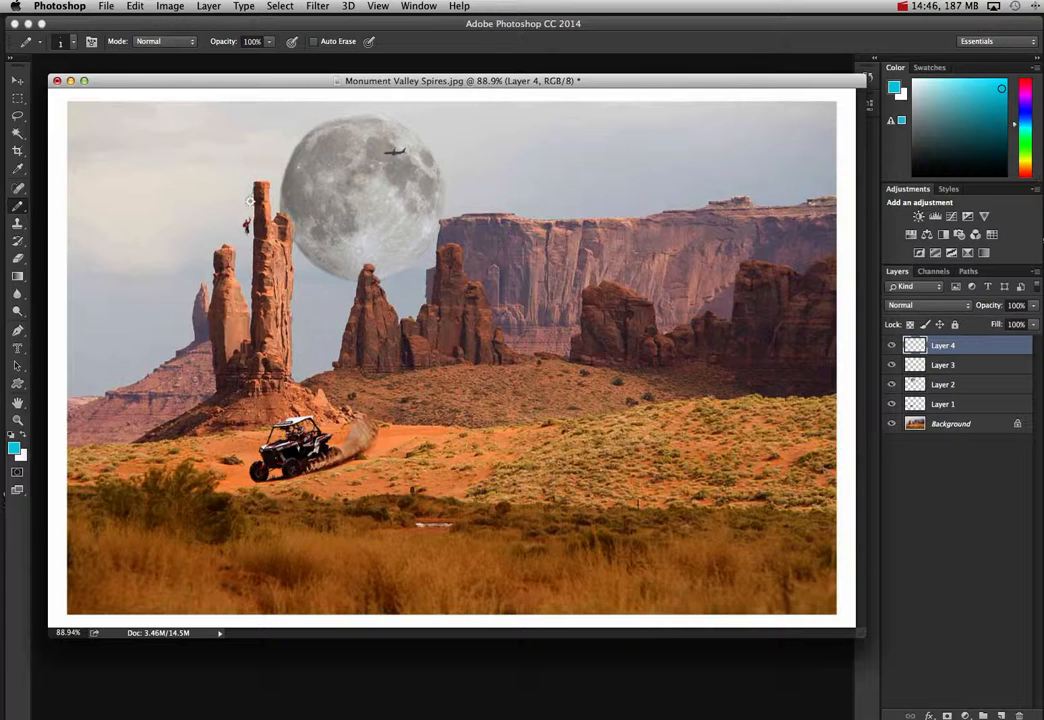
pyautogui.moveTo(250, 201); pyautogui.dragTo(248, 220)
pyautogui.press('super+z')
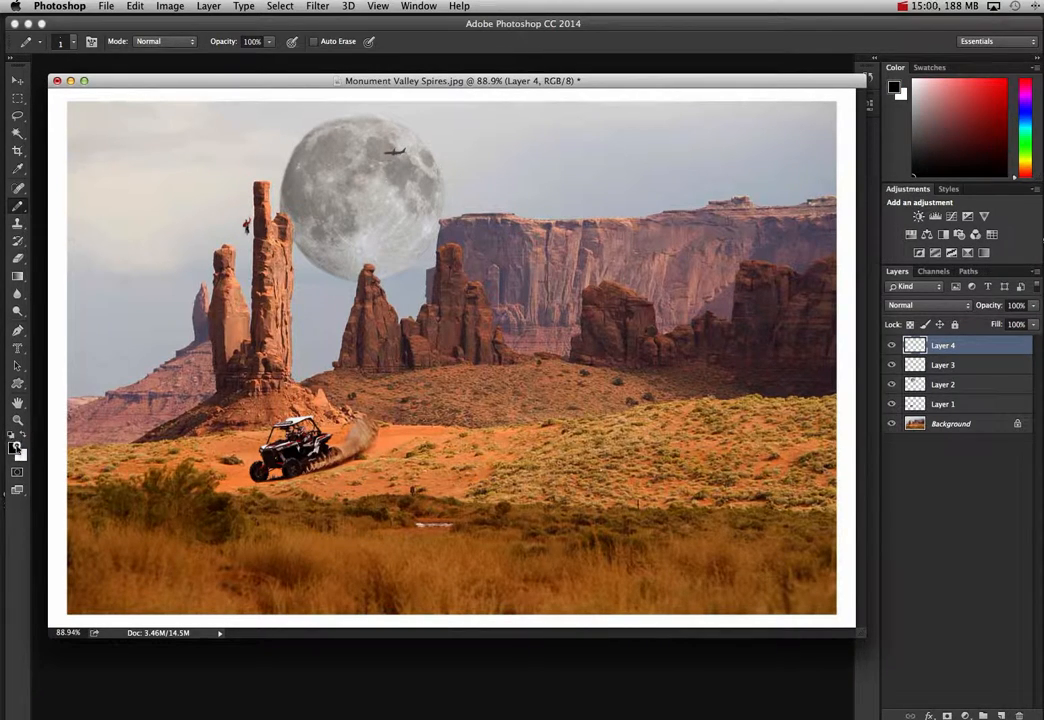
pyautogui.click(14, 445)
# Hide Layers 1 to 4 and show them again one at a time to review each part of the composite
pyautogui.moveTo(892, 345); pyautogui.dragTo(892, 404)
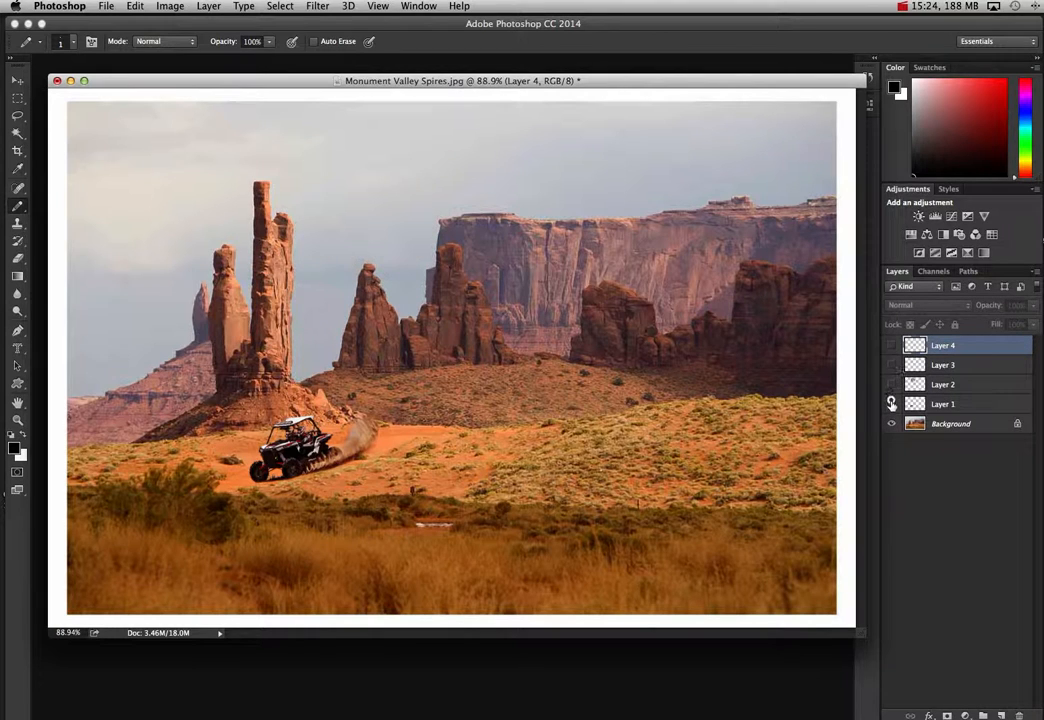
pyautogui.click(892, 404)
pyautogui.click(892, 345)
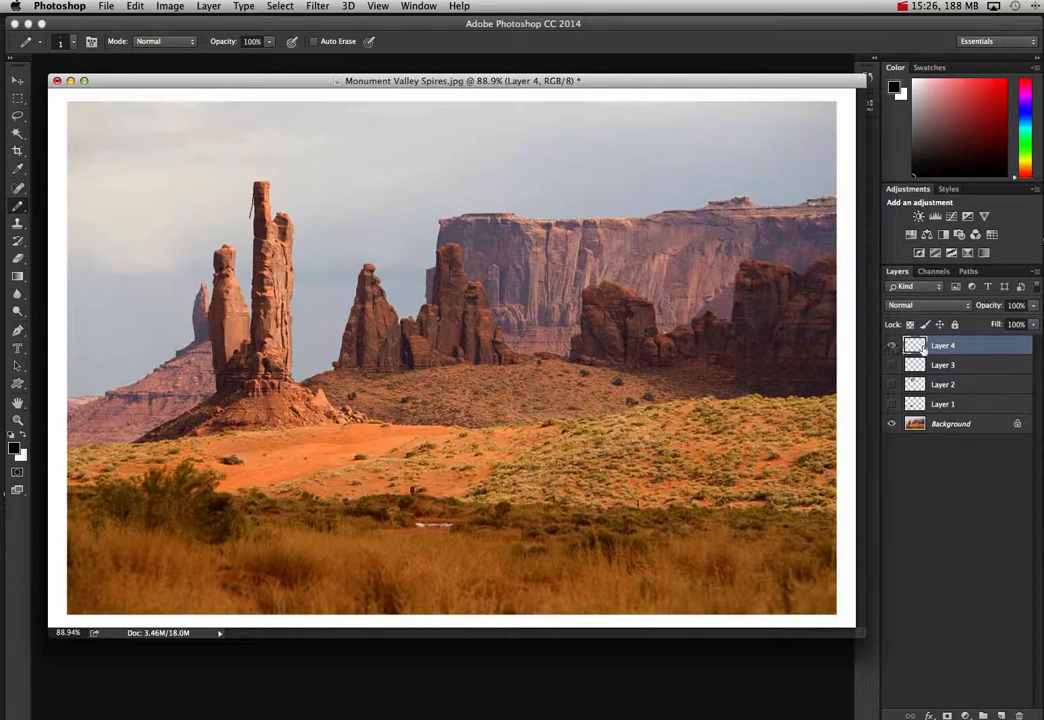
pyautogui.click(896, 365)
pyautogui.click(894, 365)
pyautogui.click(893, 384)
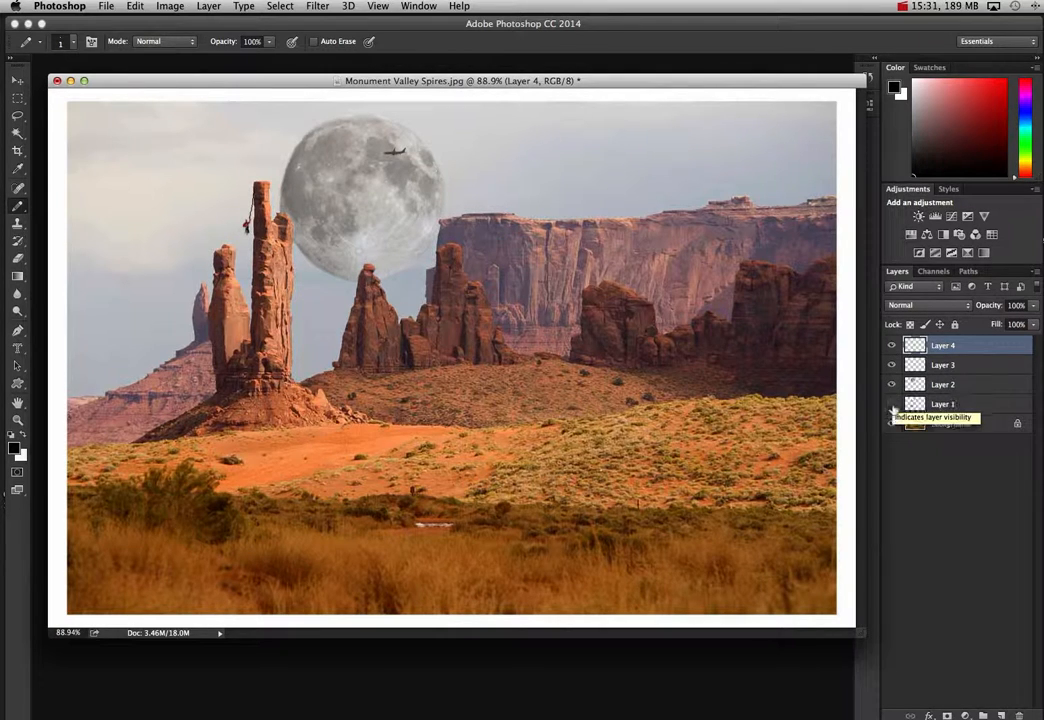
pyautogui.click(892, 405)
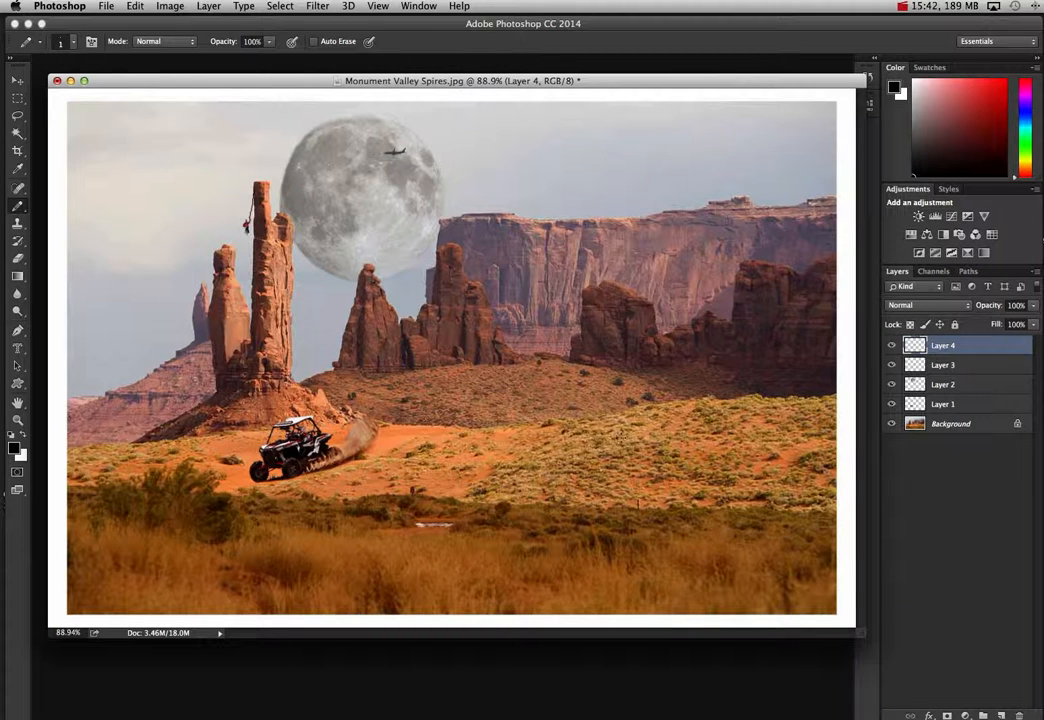
pyautogui.click(902, 7)
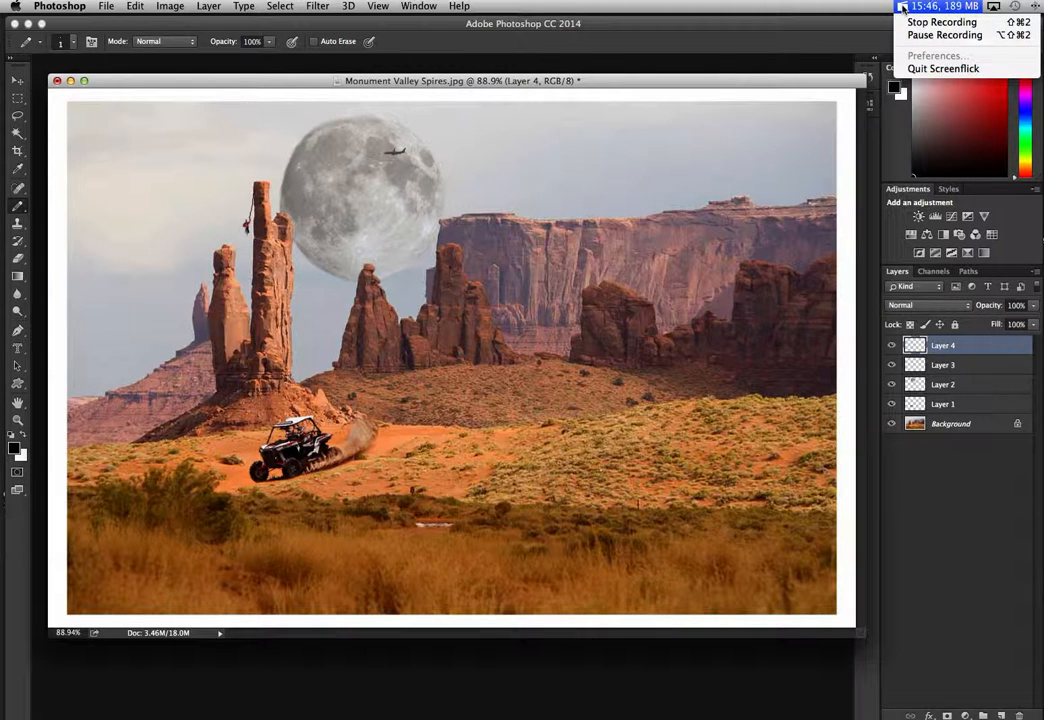